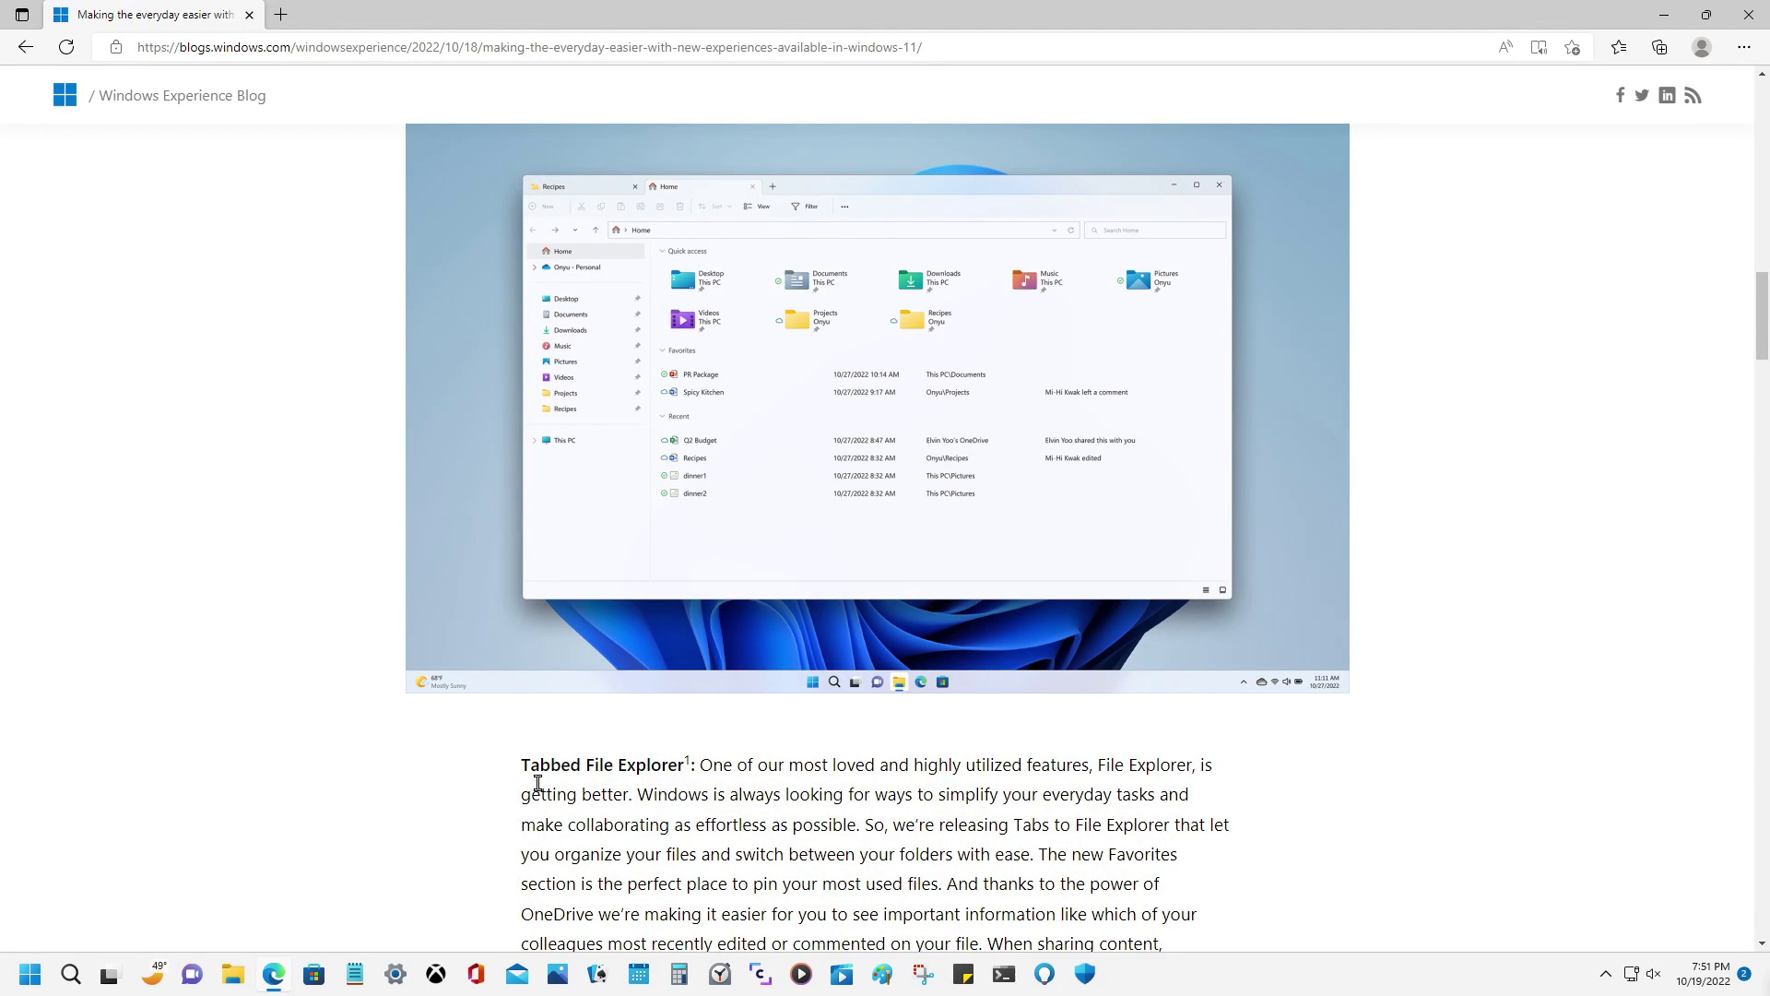
# Select the Tabbed File Explorer paragraph on the blog page
pyautogui.moveTo(522, 766); pyautogui.dragTo(671, 766)
pyautogui.doubleClick(676, 766)
pyautogui.tripleClick(675, 767)
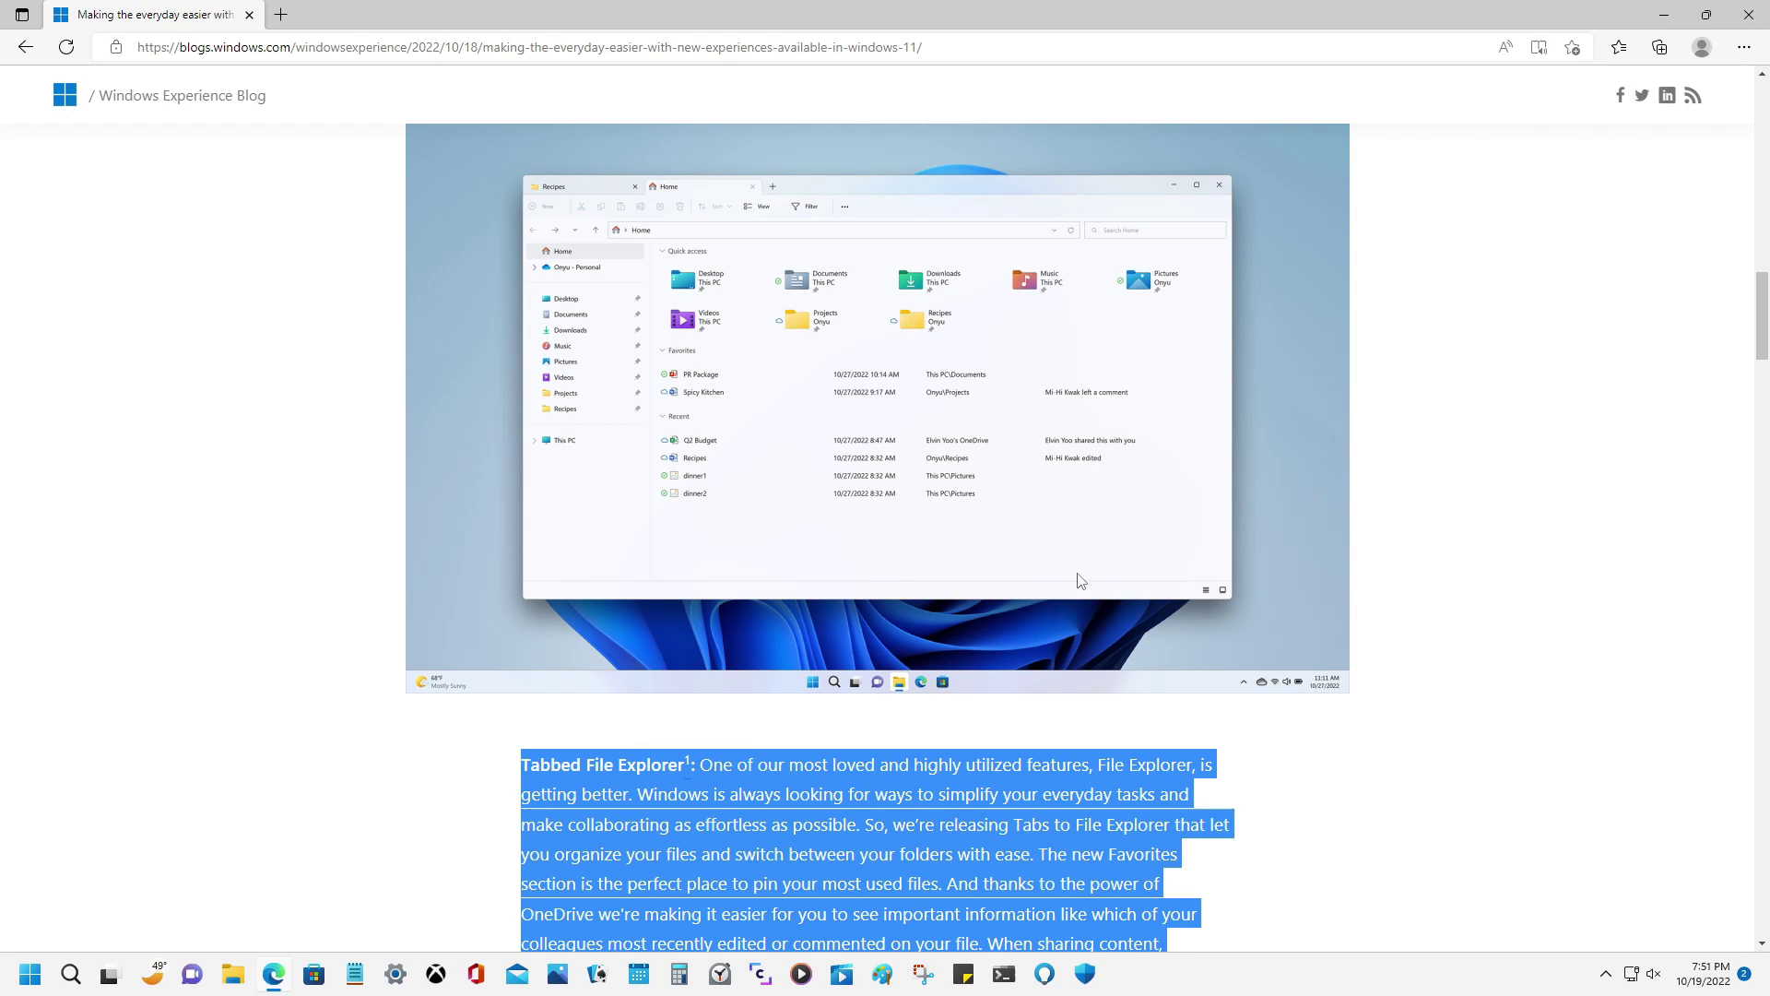
# Open File Explorer with four Home tabs, move it down-left, and minimize Edge
pyautogui.click(232, 974)
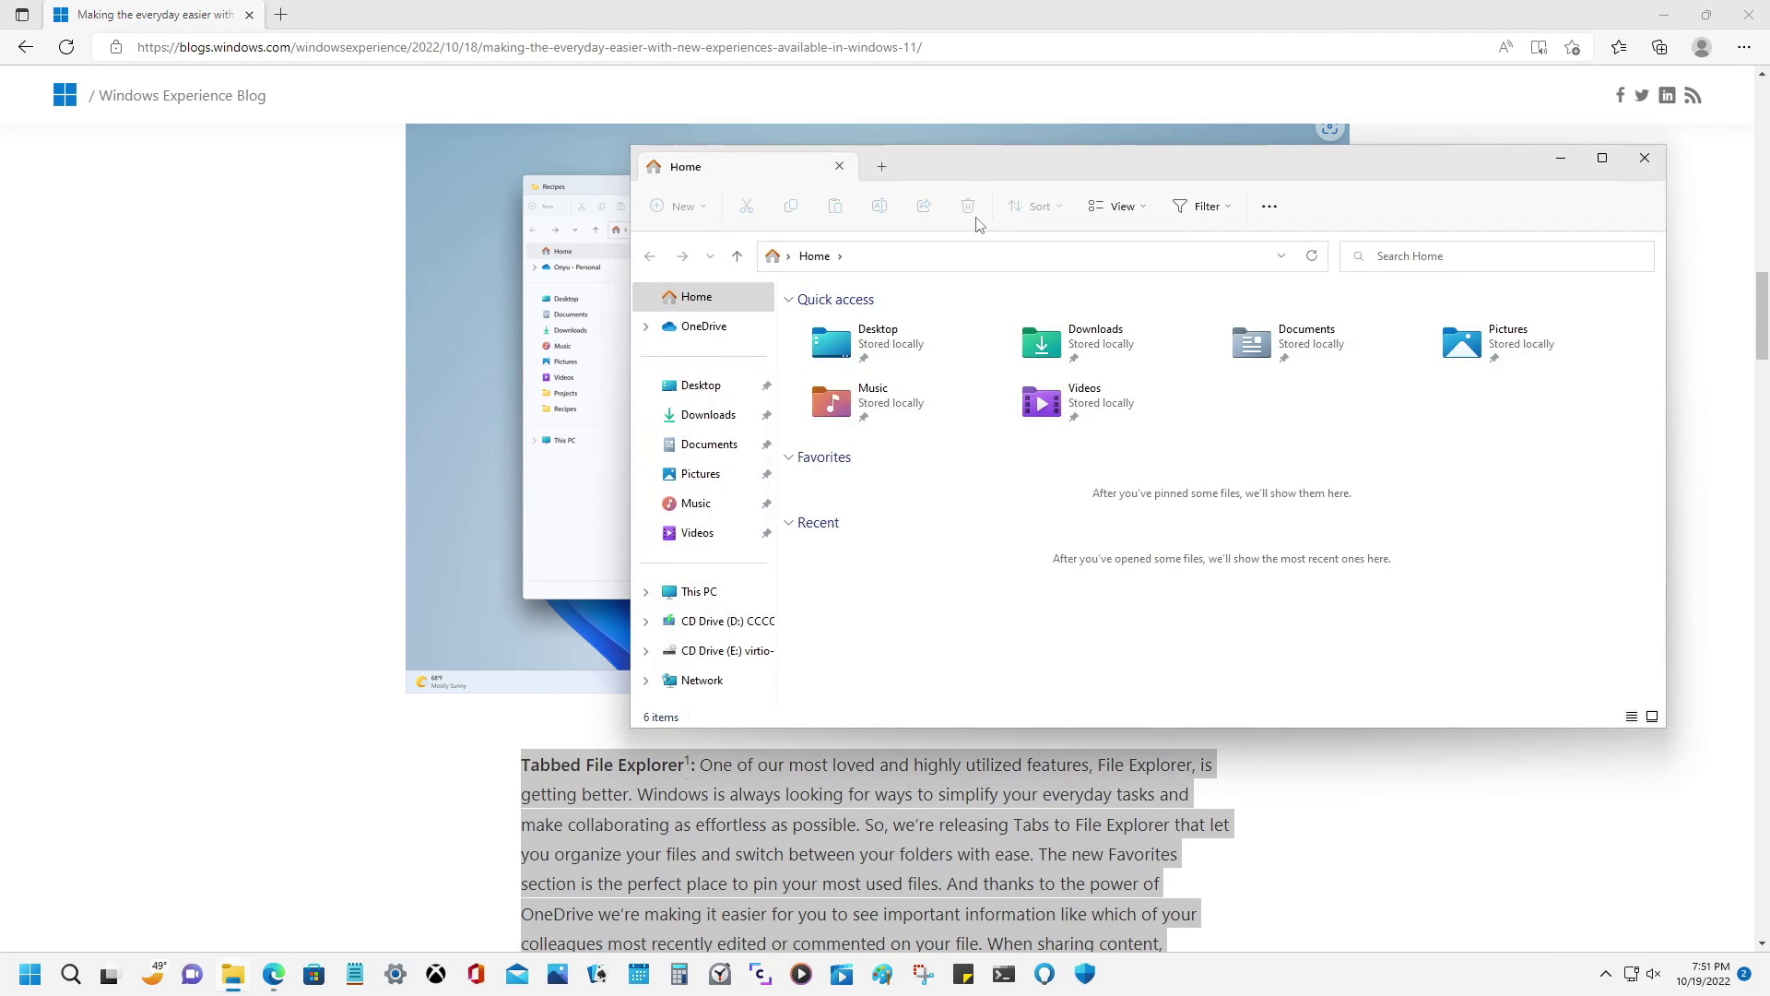
pyautogui.click(882, 166)
pyautogui.click(1103, 167)
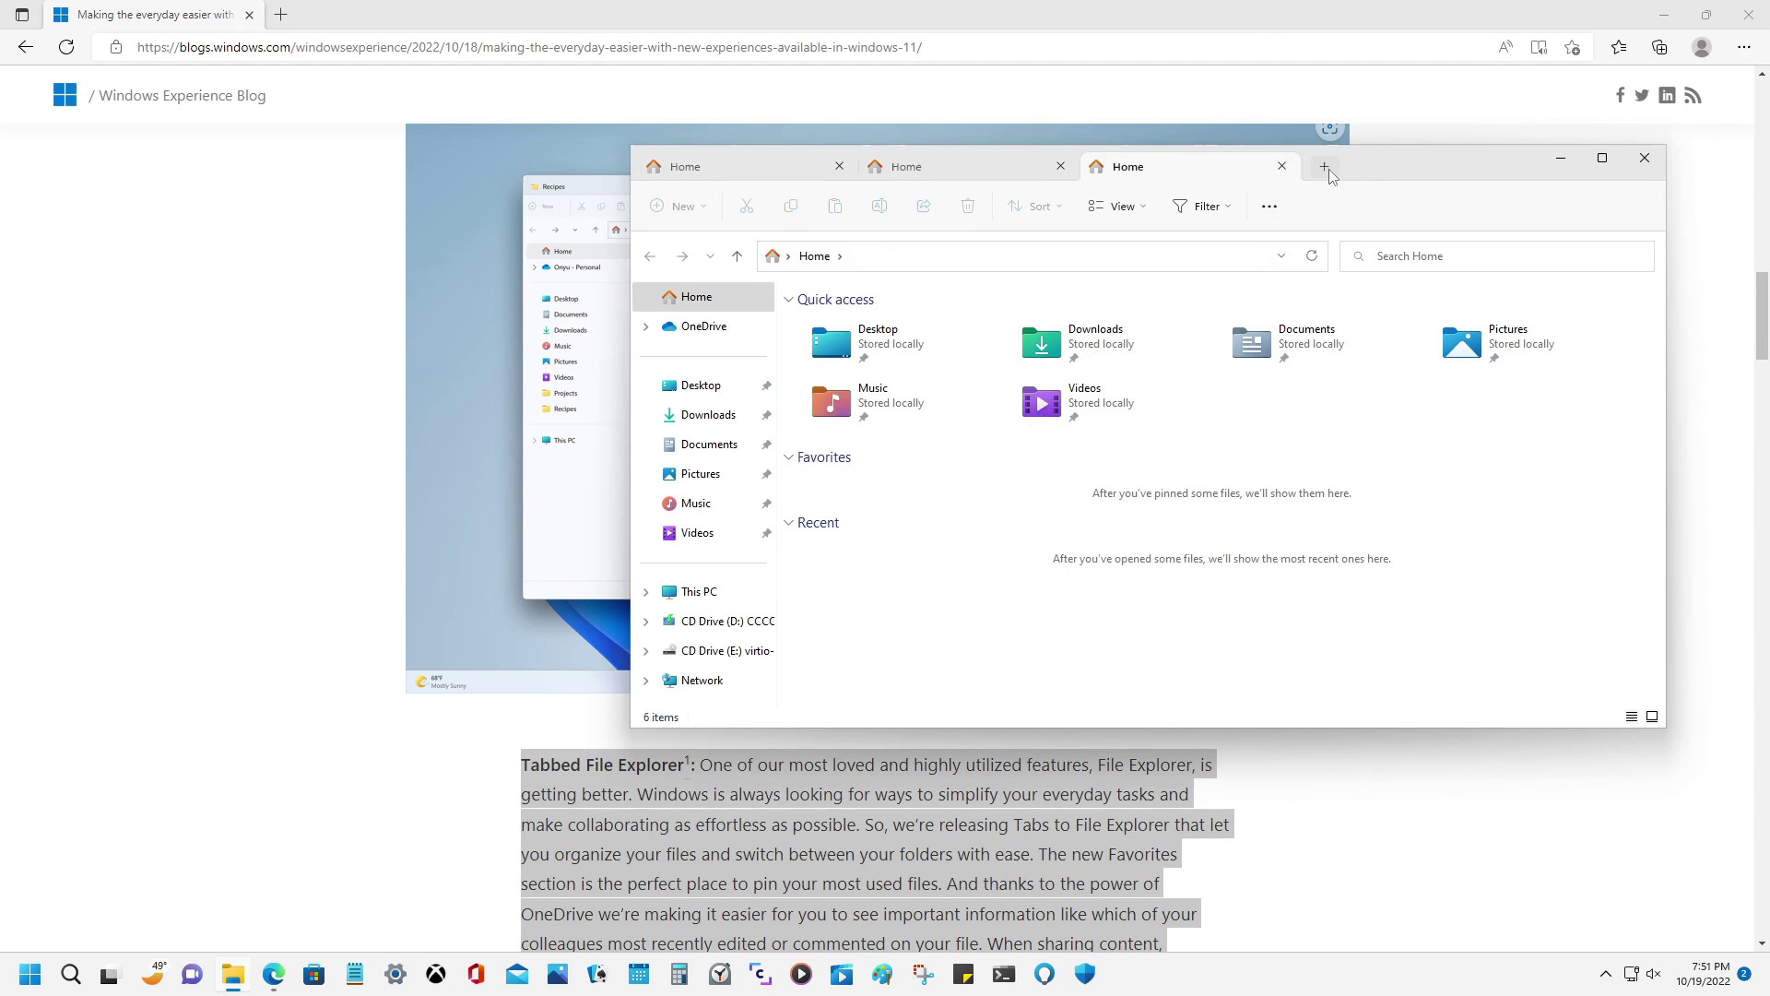
pyautogui.click(1329, 167)
pyautogui.moveTo(1536, 164); pyautogui.dragTo(1107, 267)
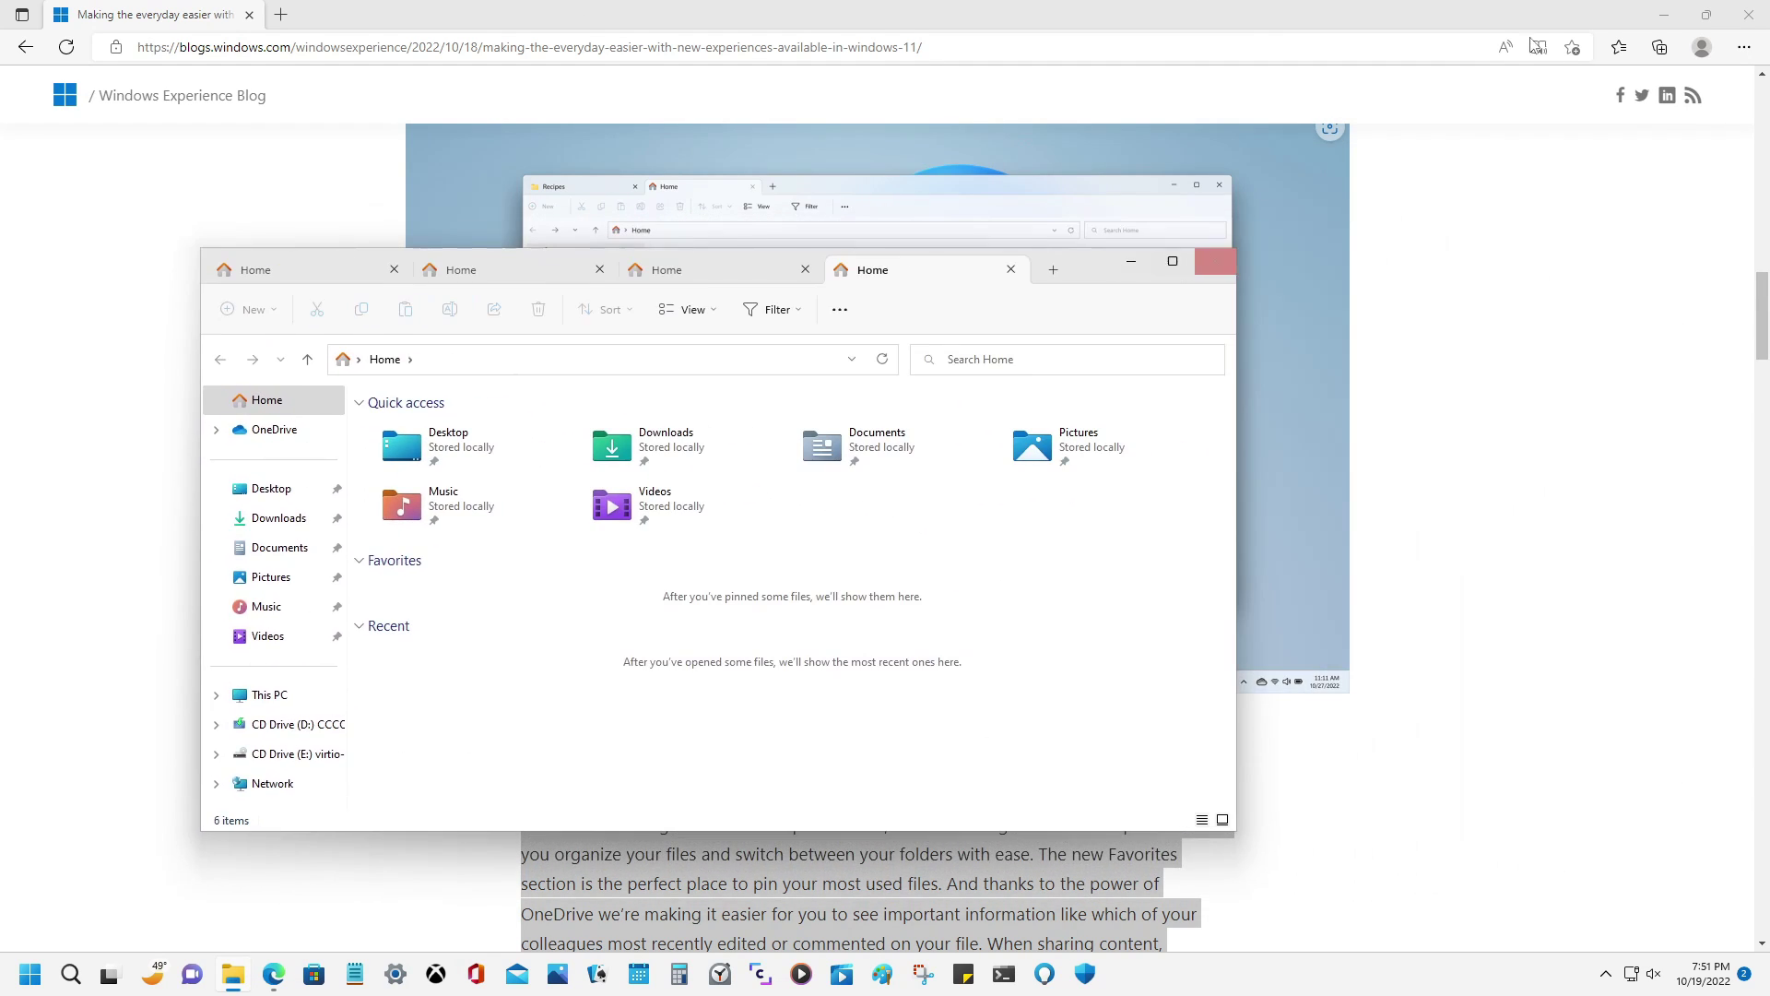
pyautogui.click(1663, 15)
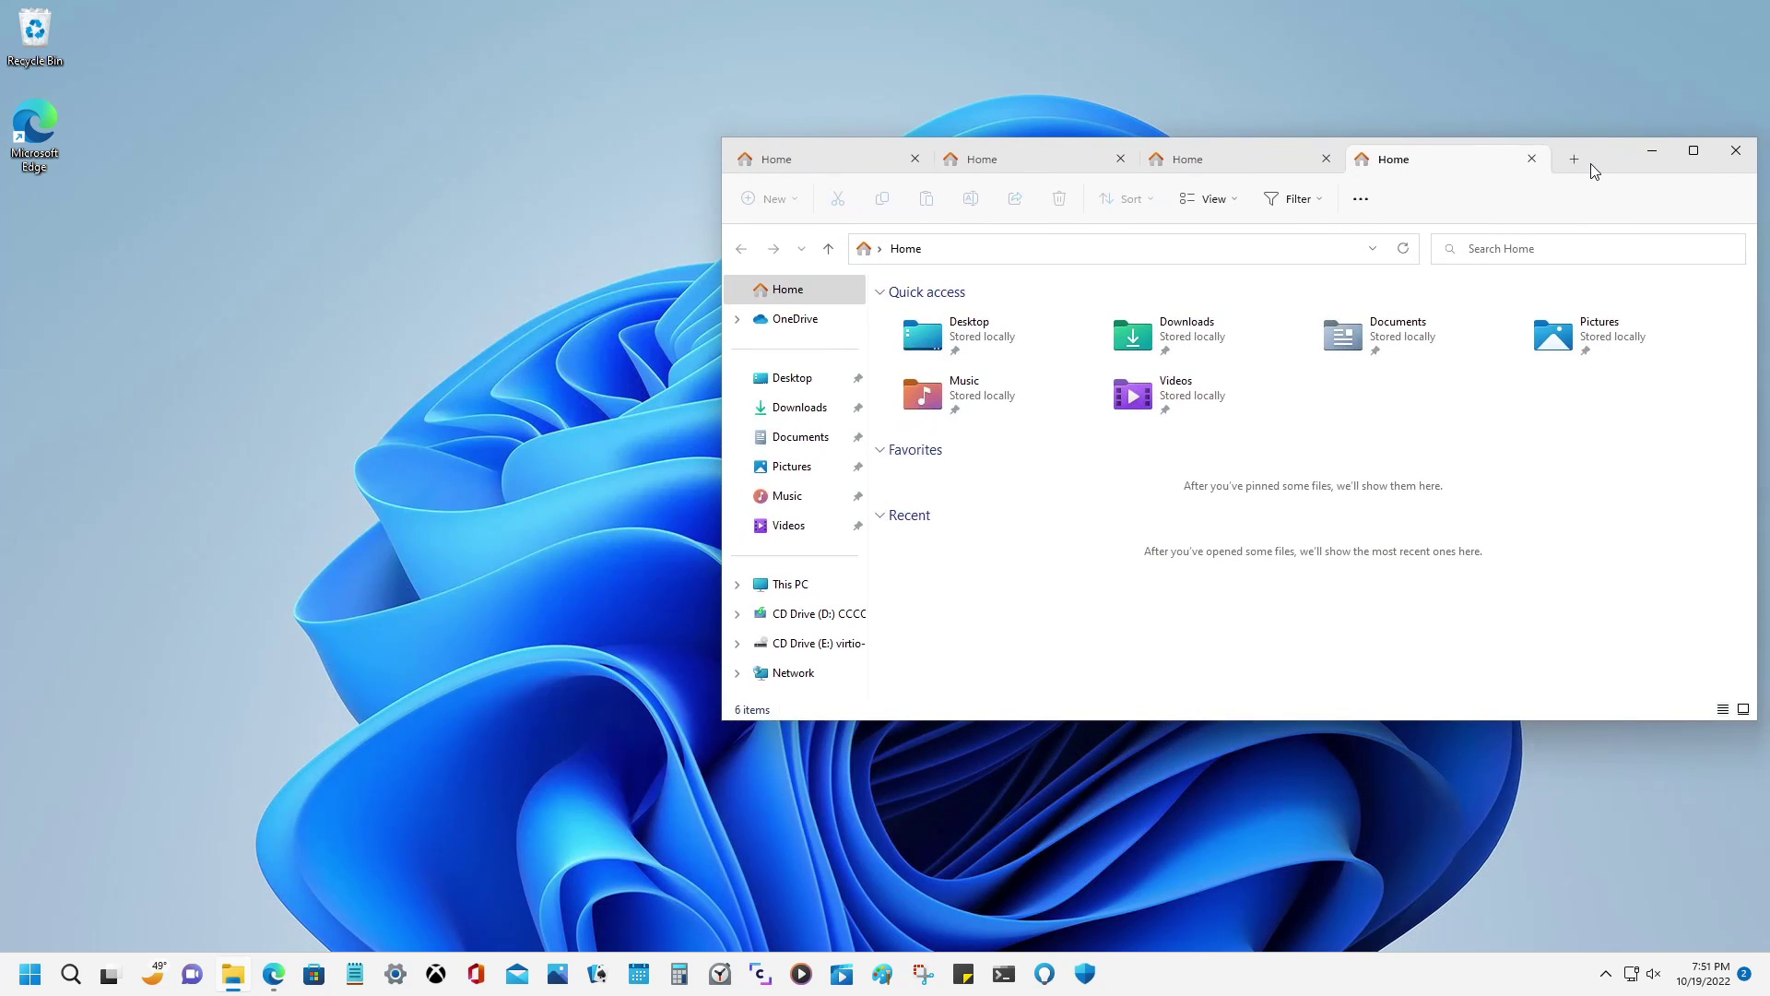
# Drag the four-tab Explorer window slightly toward the upper right
pyautogui.moveTo(1591, 163); pyautogui.dragTo(1606, 143)
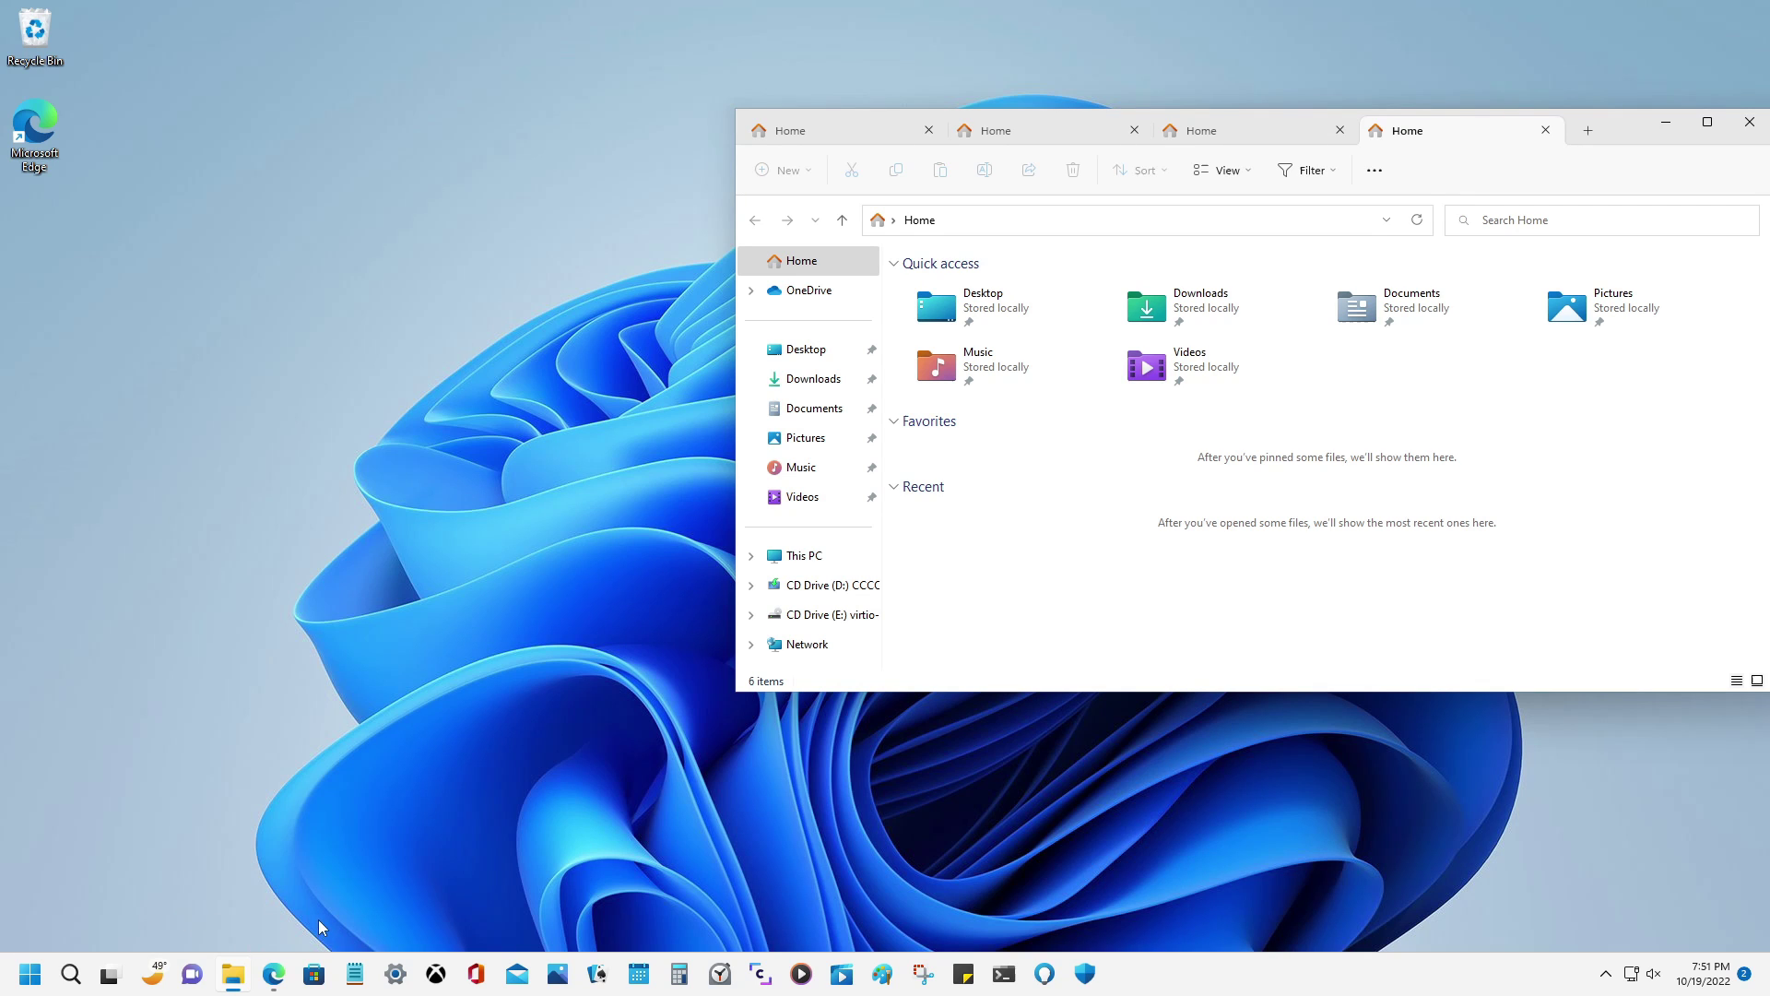
# Snap the Edge blog page to the left half and move Explorer to the right
pyautogui.click(288, 977)
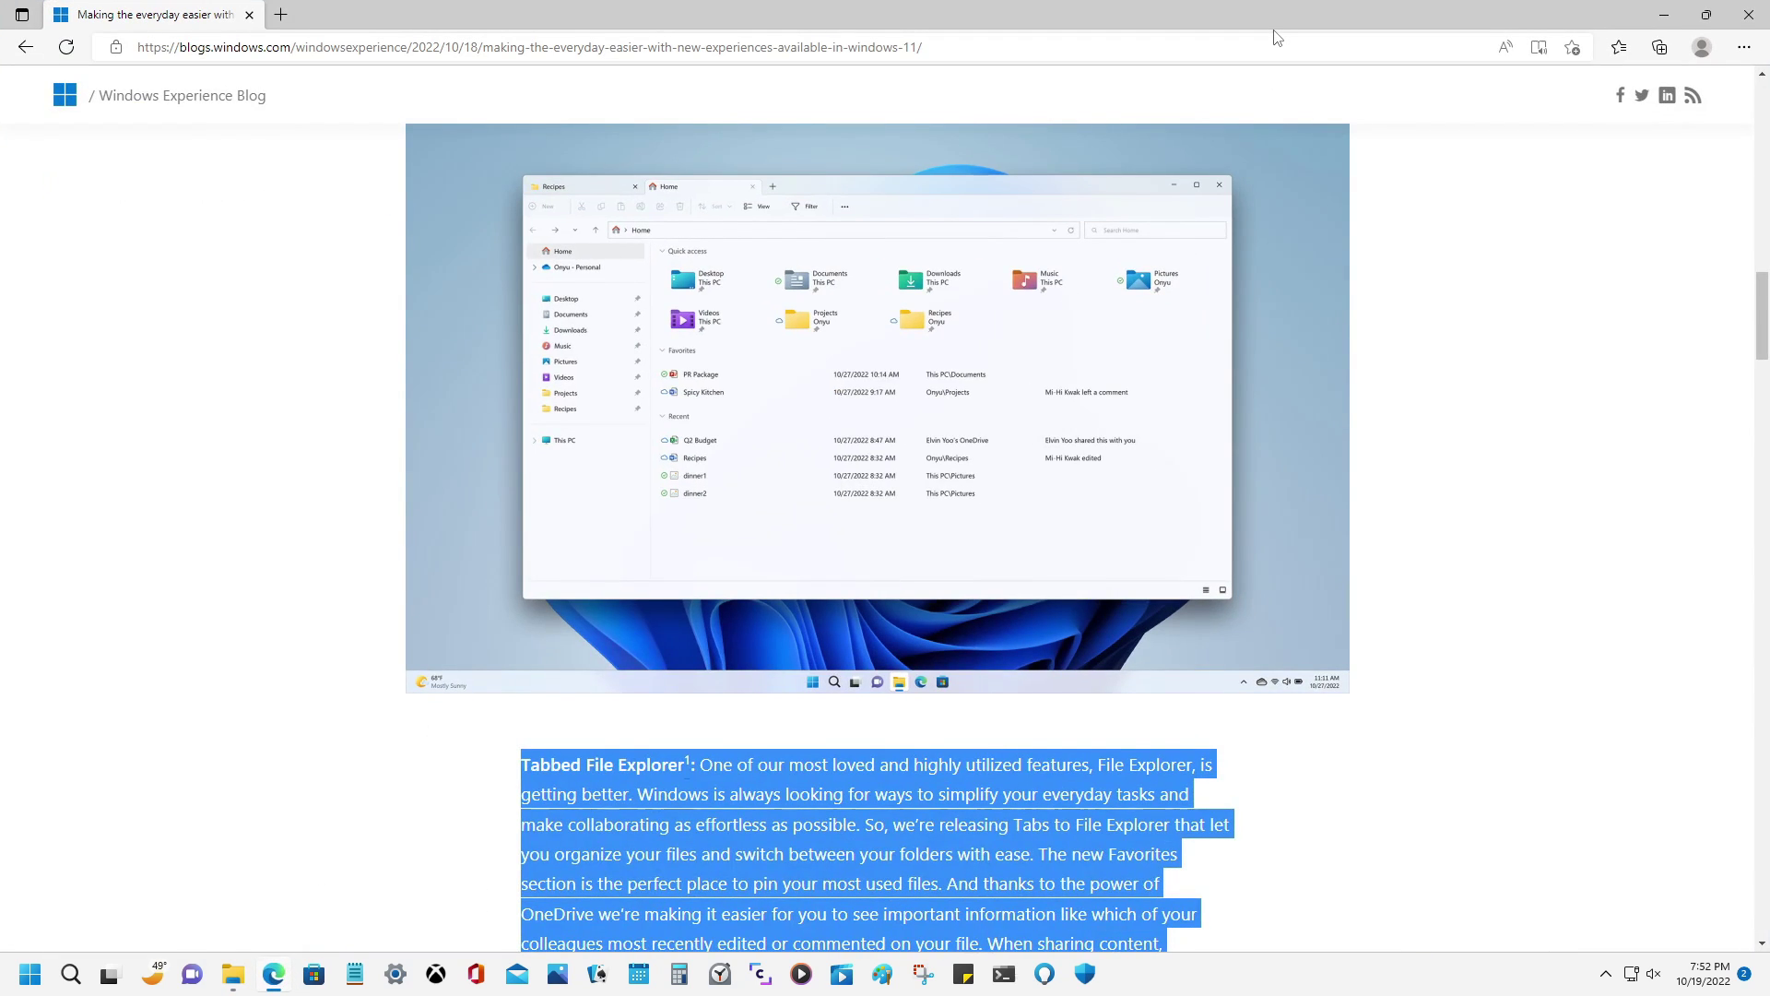
pyautogui.moveTo(1275, 19); pyautogui.dragTo(451, 36)
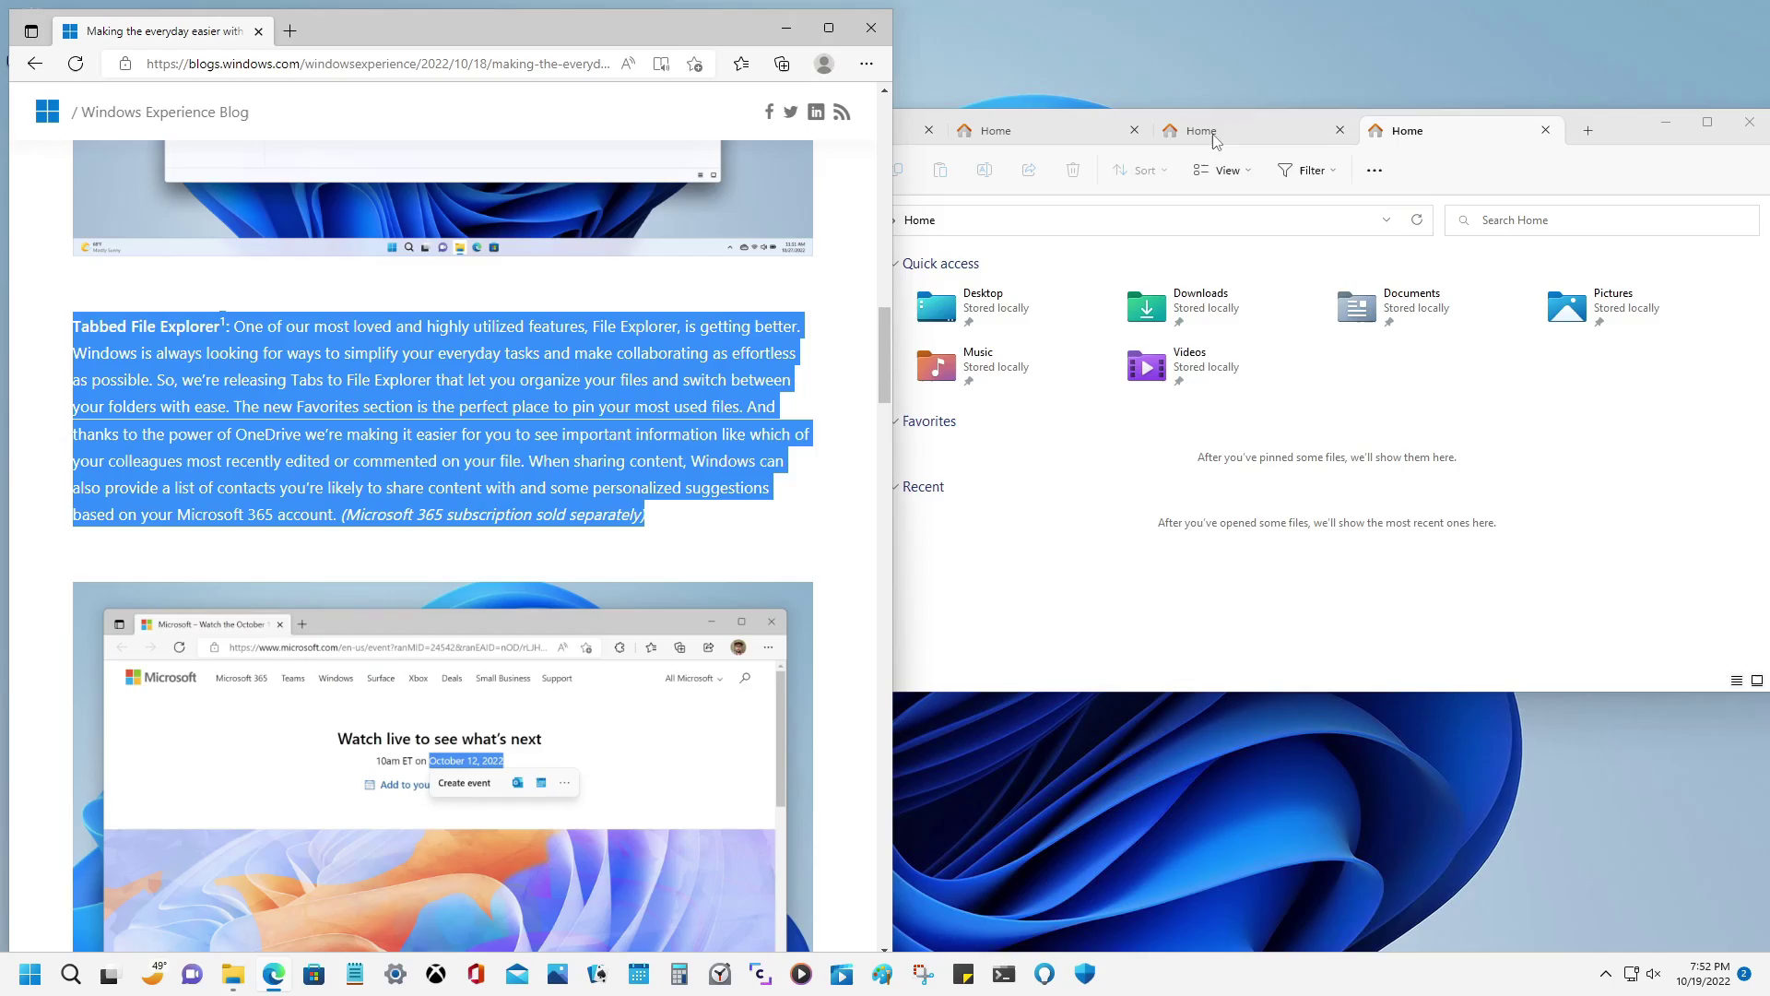
pyautogui.moveTo(1623, 130); pyautogui.dragTo(1734, 226)
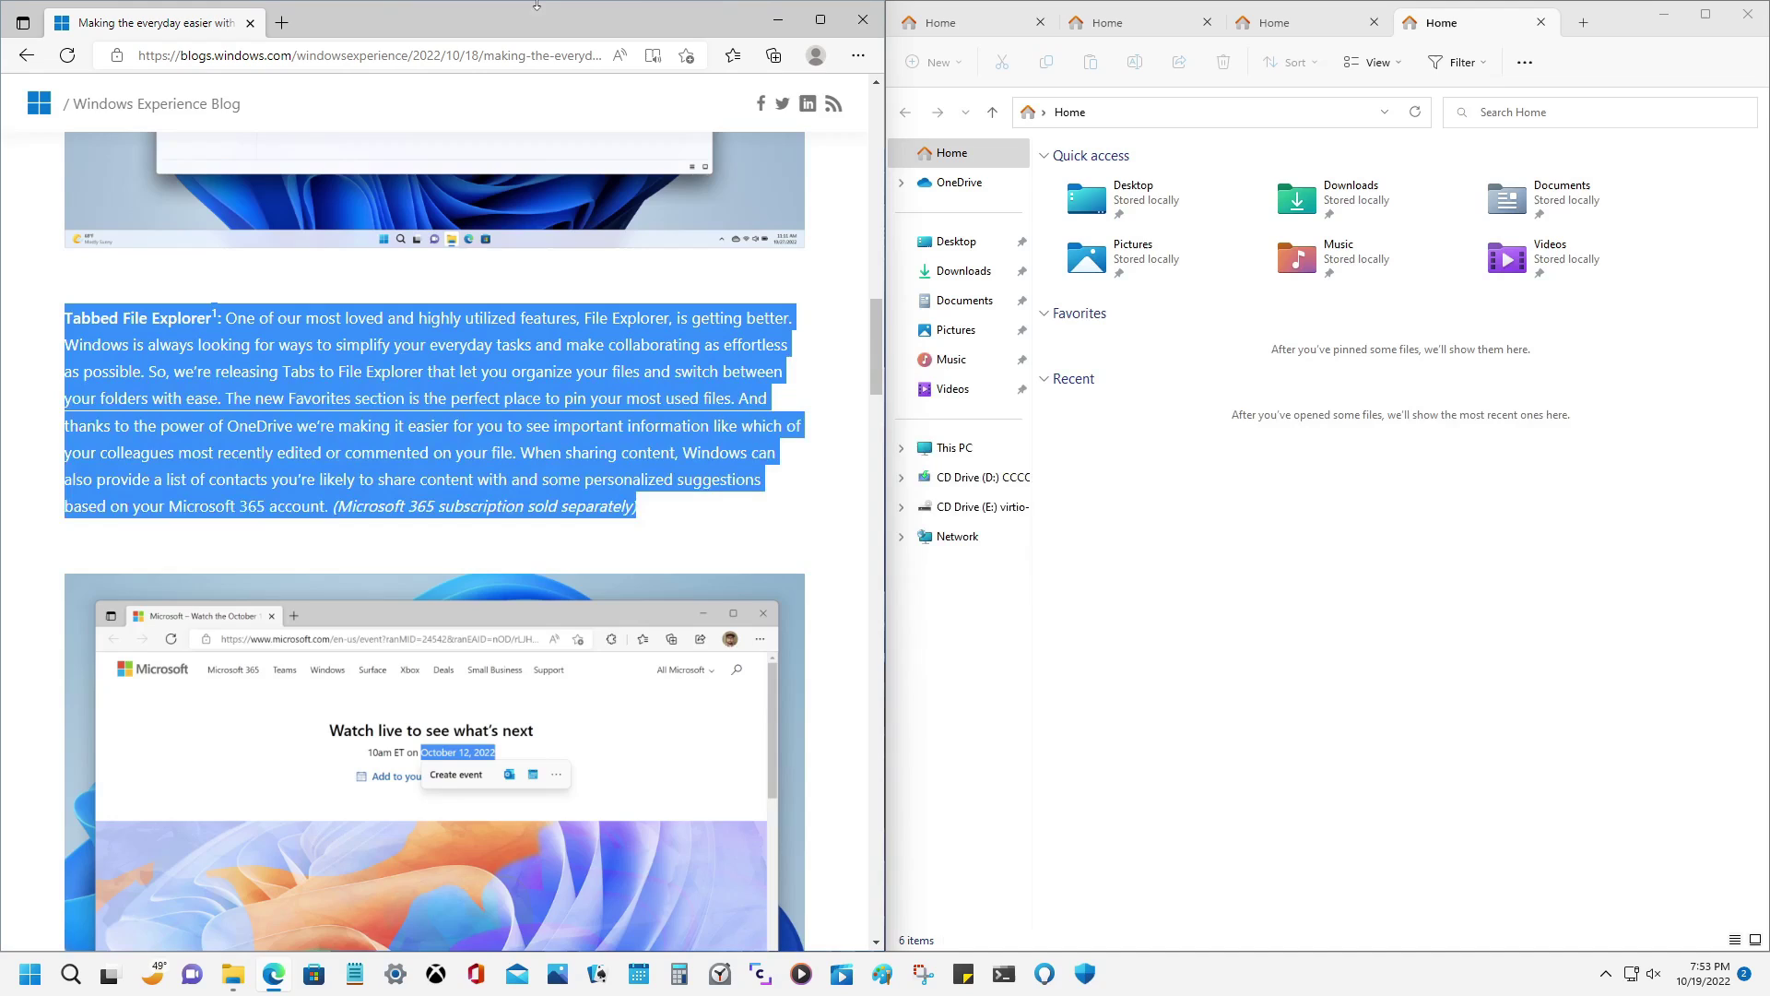
# Switch between the Home tabs, close the fourth one, and open Settings on System
pyautogui.click(1301, 18)
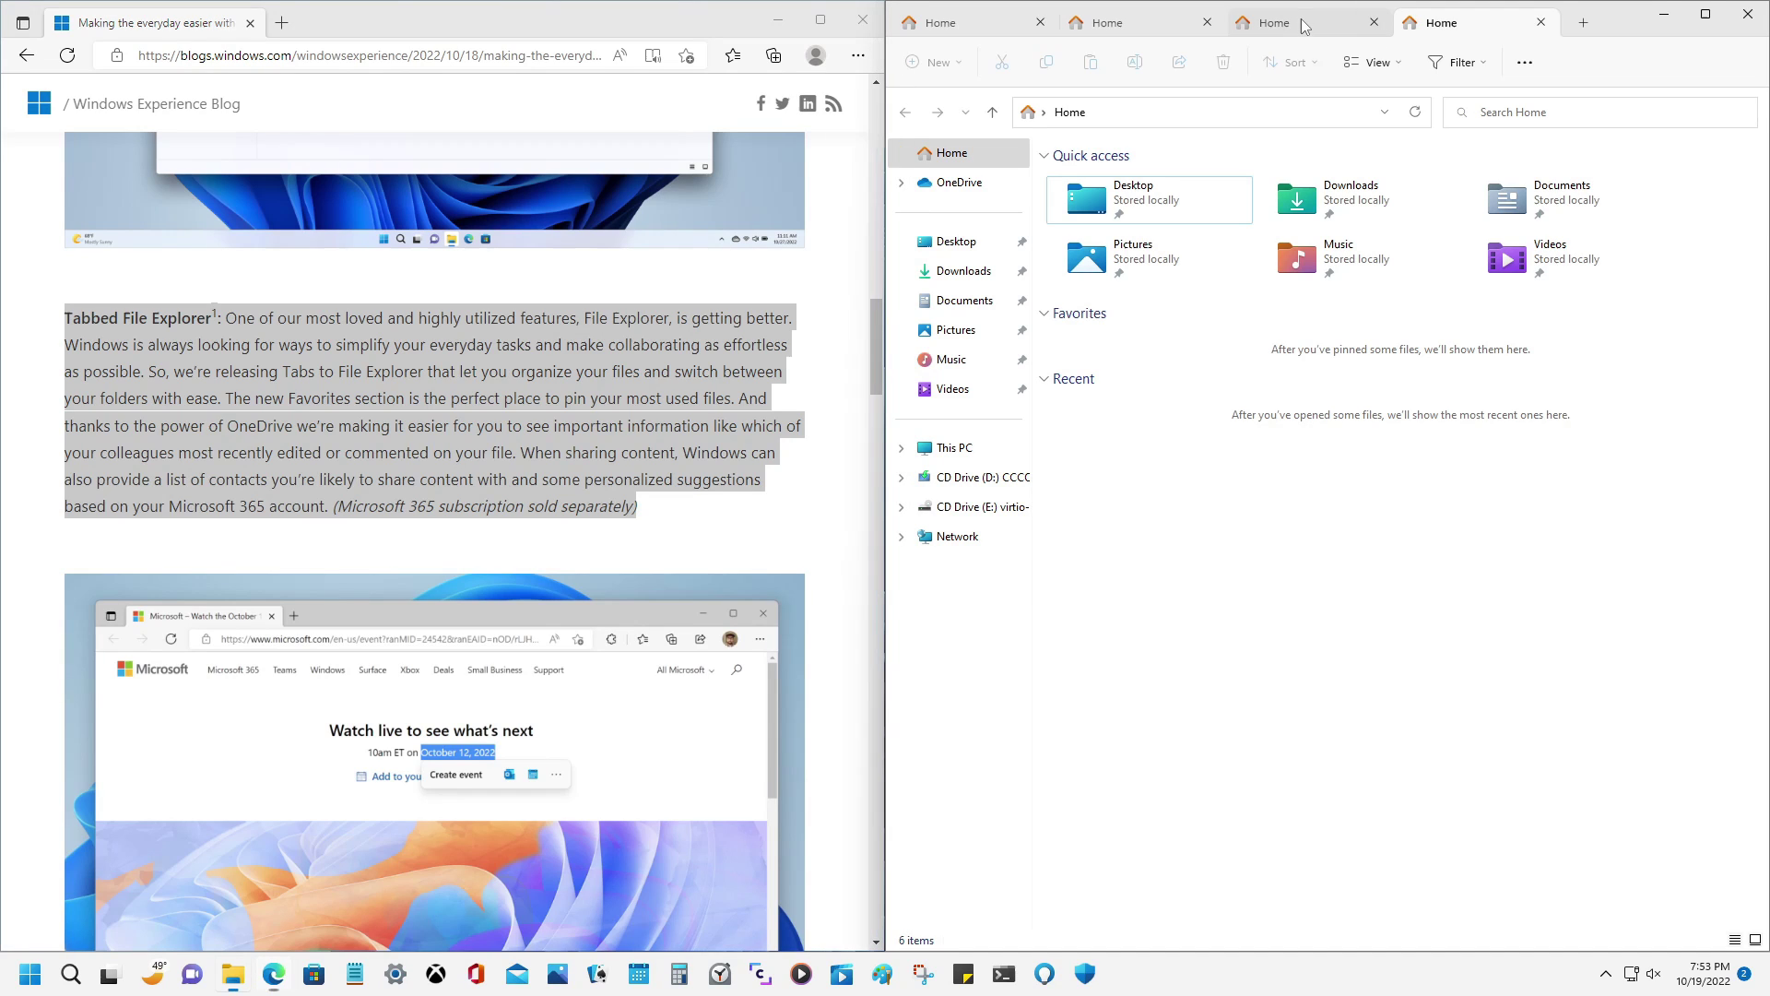
pyautogui.click(1189, 28)
pyautogui.click(1493, 24)
pyautogui.click(1538, 23)
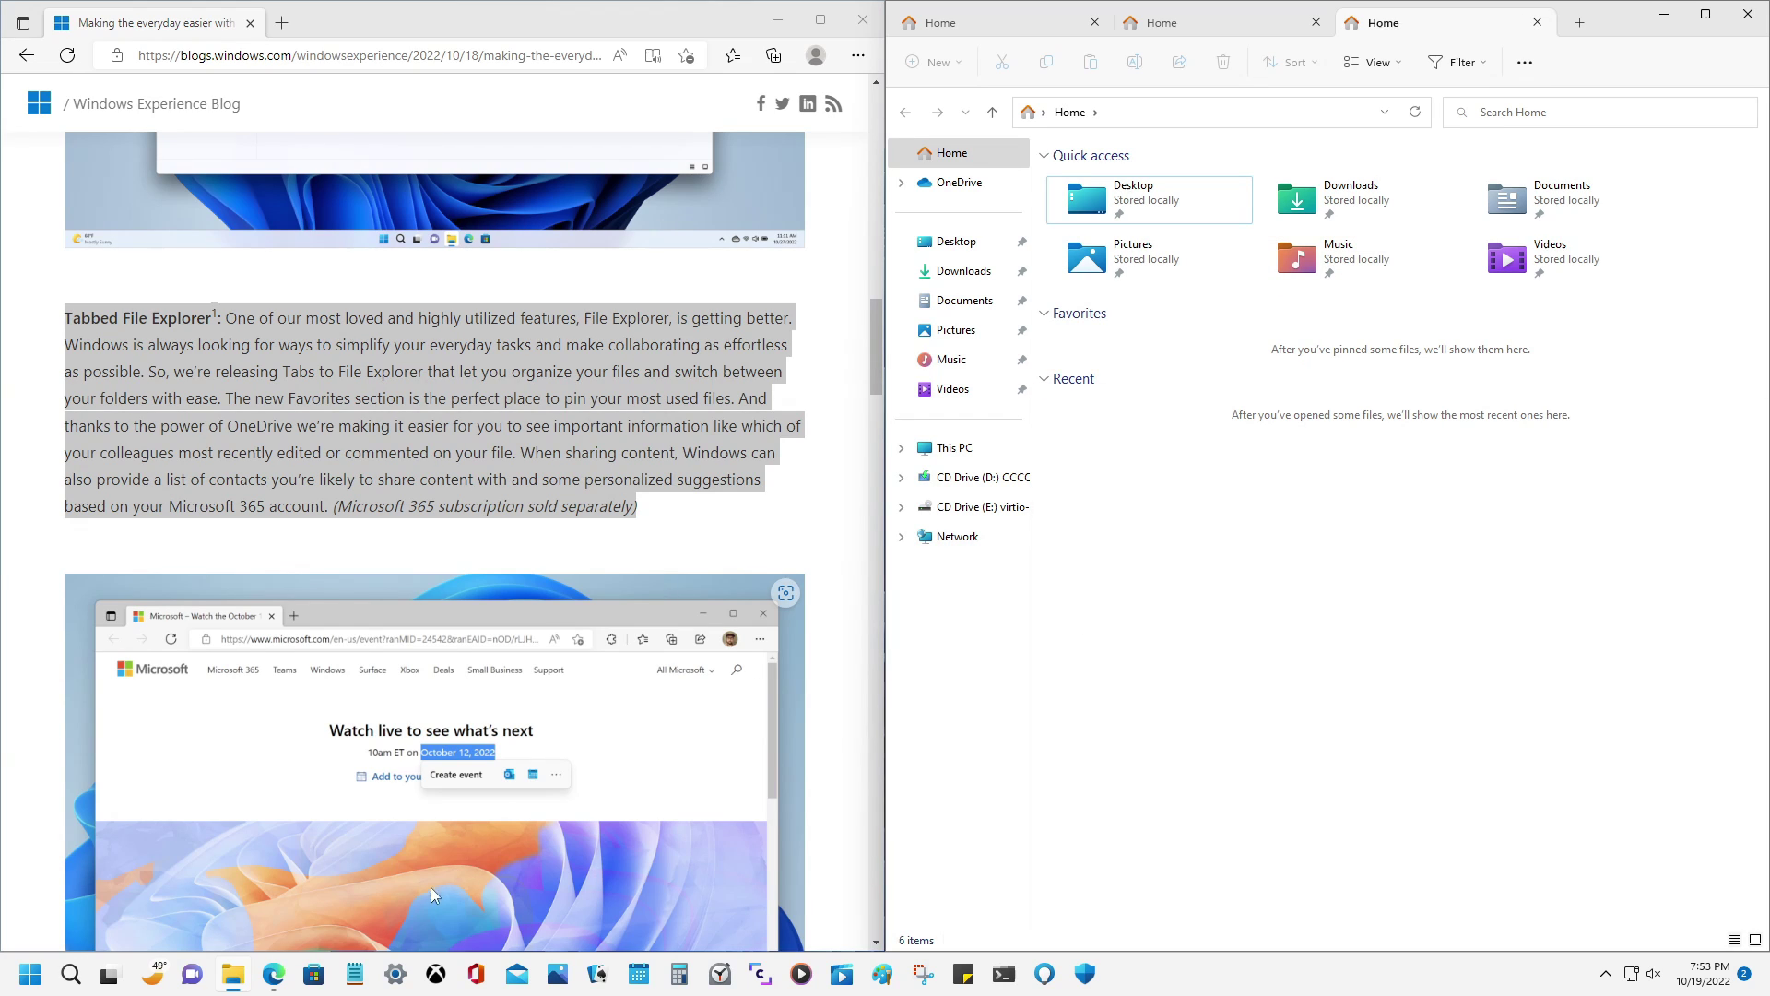
pyautogui.click(395, 978)
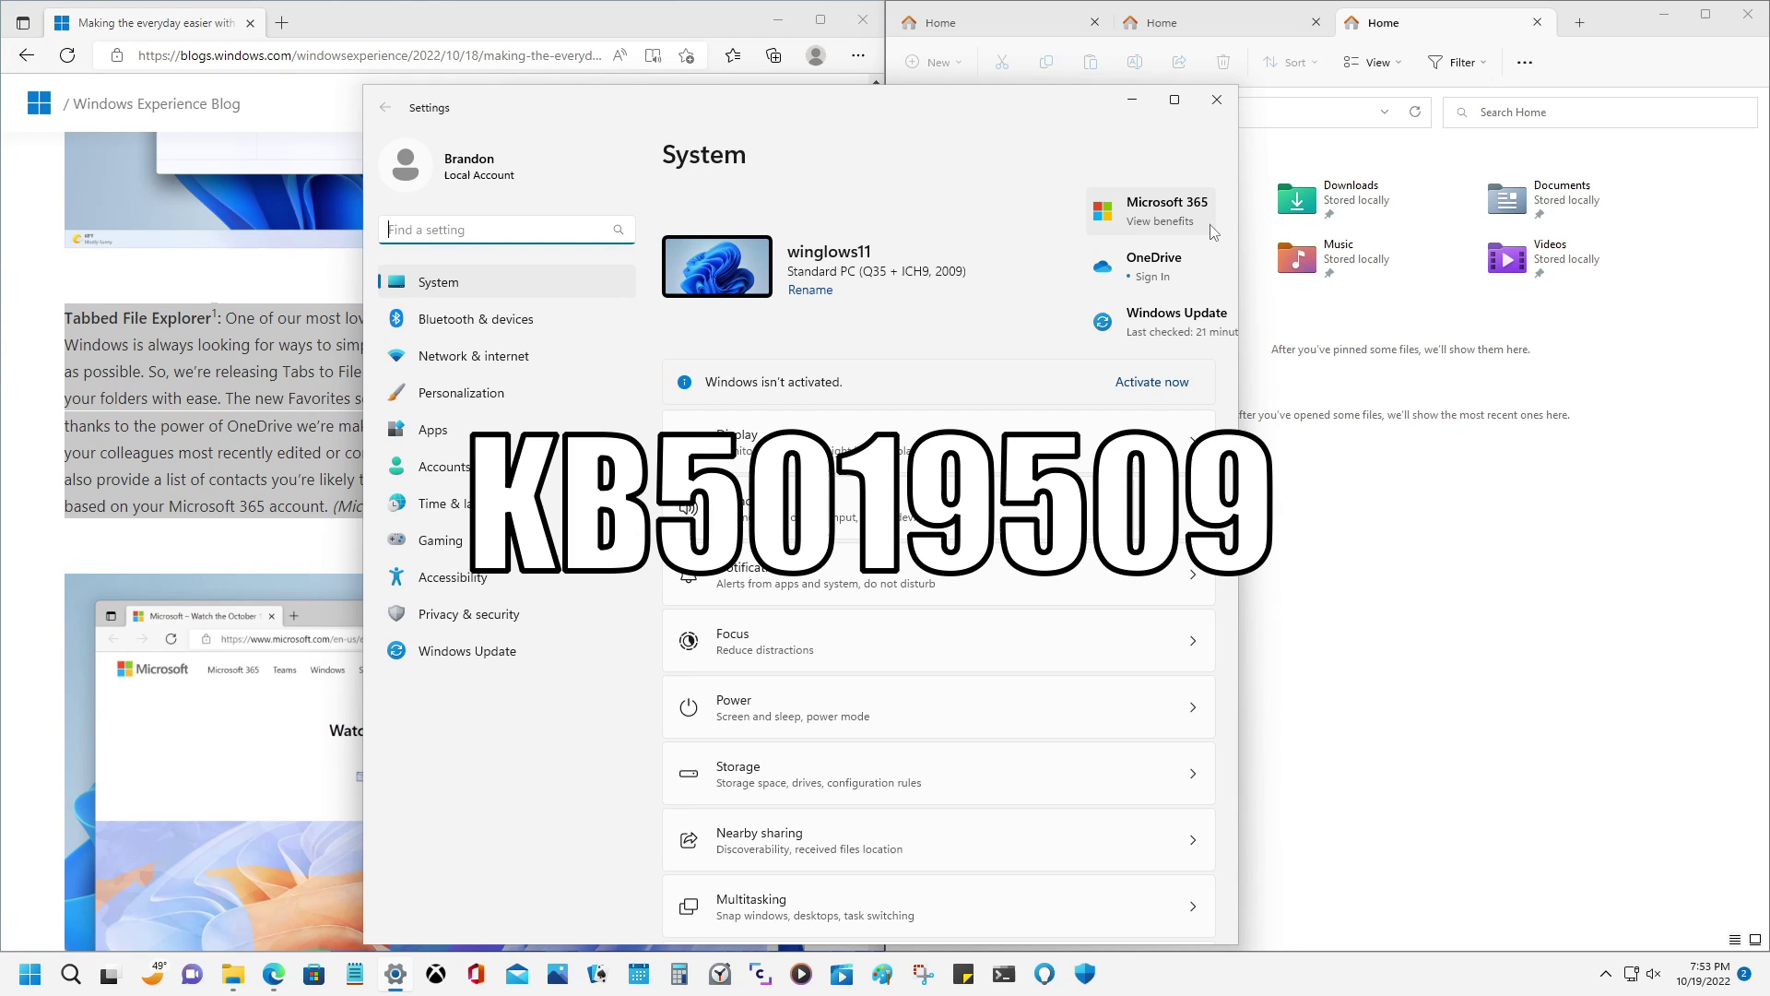
# Close the Settings window to reveal the blog page and three-tab Explorer
pyautogui.click(1213, 102)
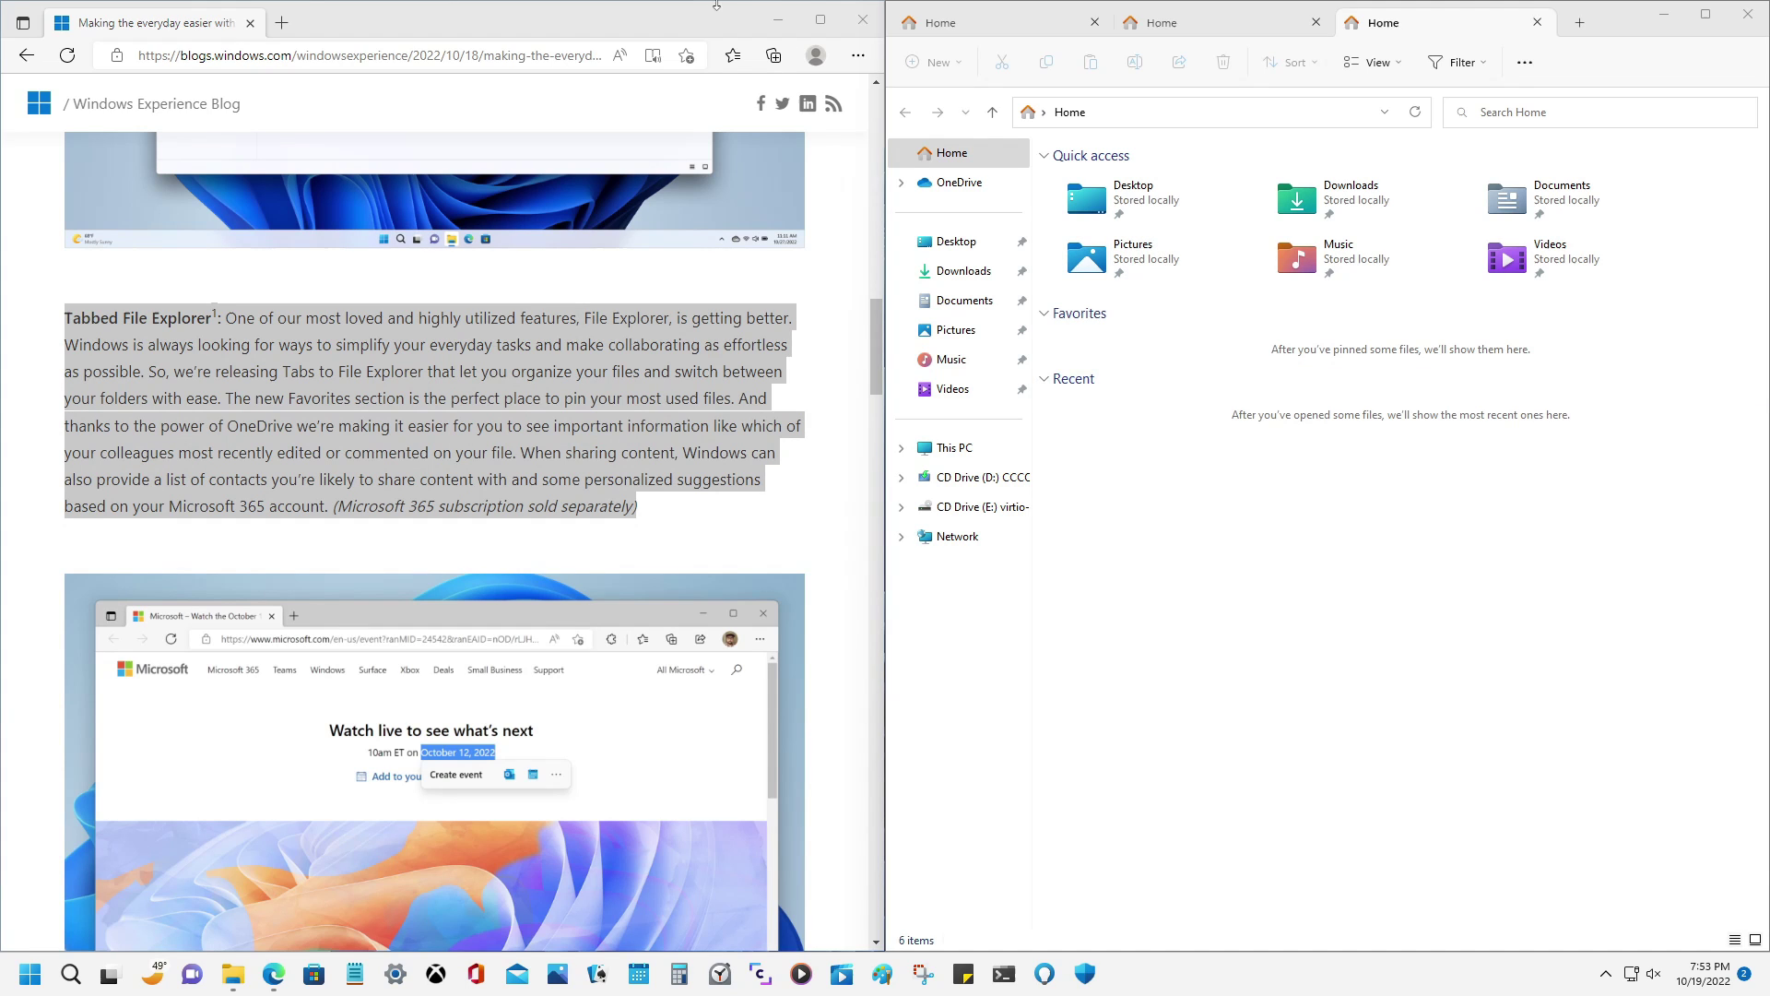
# Exit the win11 VM's full screen and dismiss the snap layouts flyout
pyautogui.moveTo(848, 11); pyautogui.dragTo(850, 19)
pyautogui.click(864, 18)
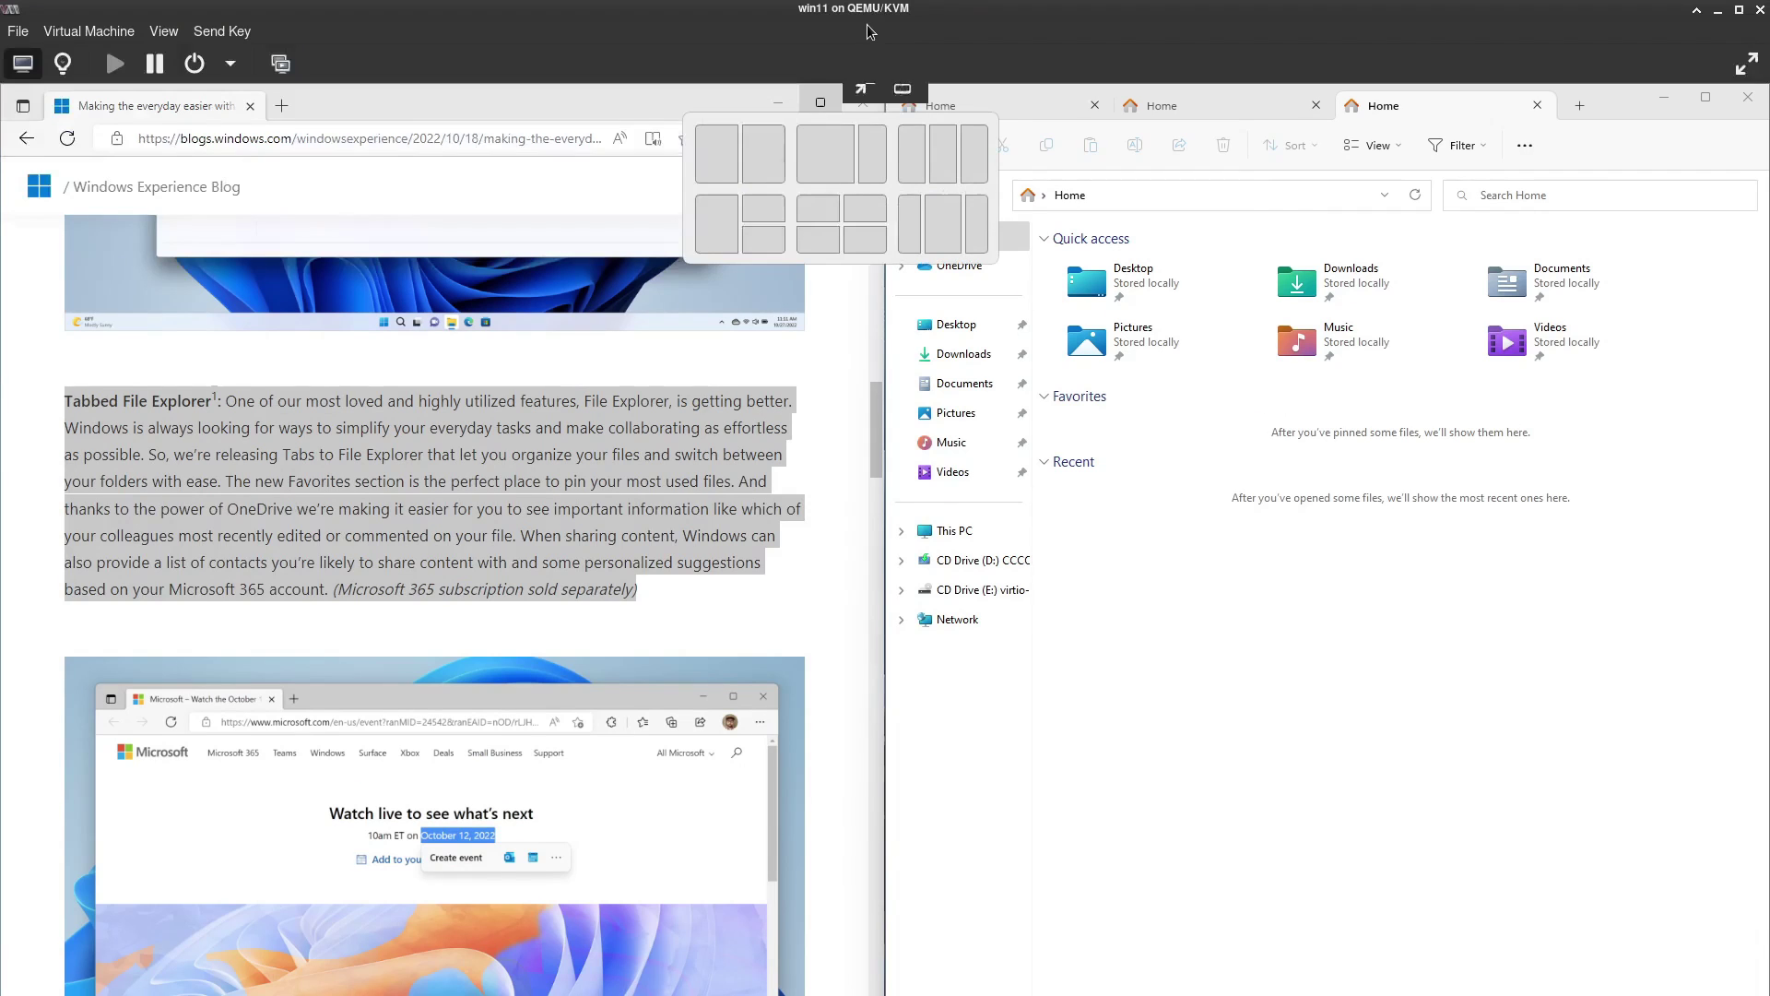
pyautogui.click(1238, 750)
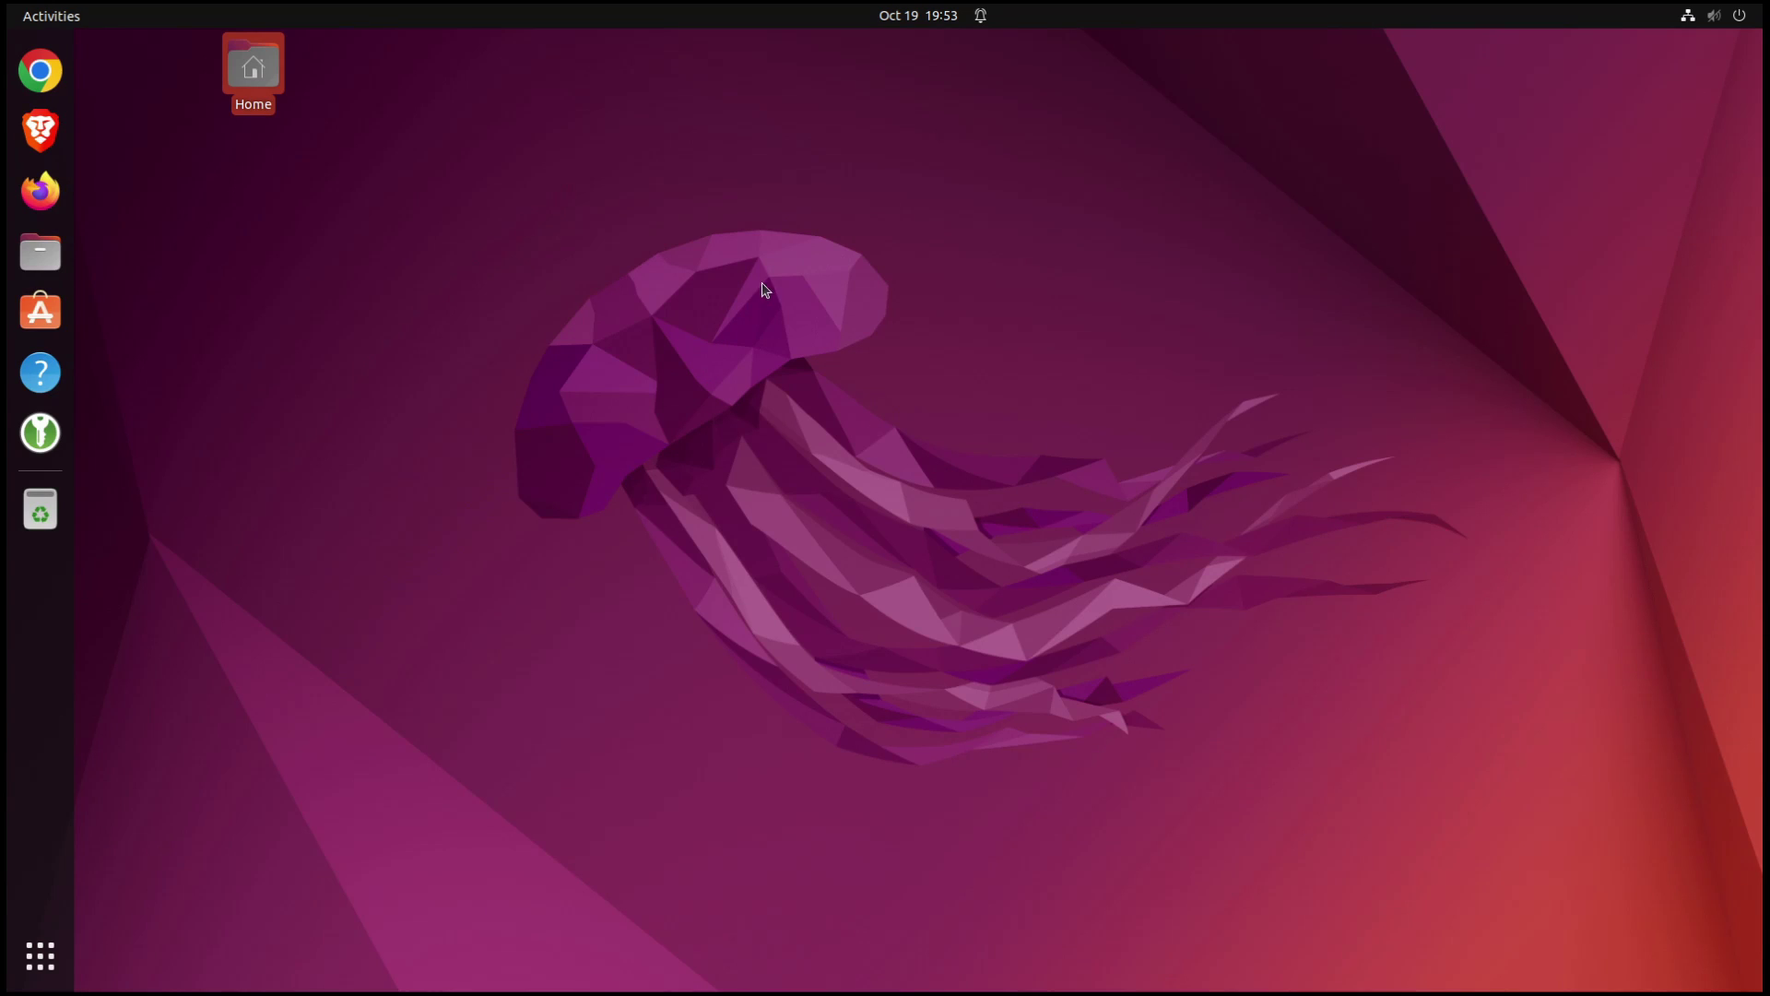
# Nudge the Home desktop icon, then launch Google Chrome from the dock
pyautogui.click(1217, 255)
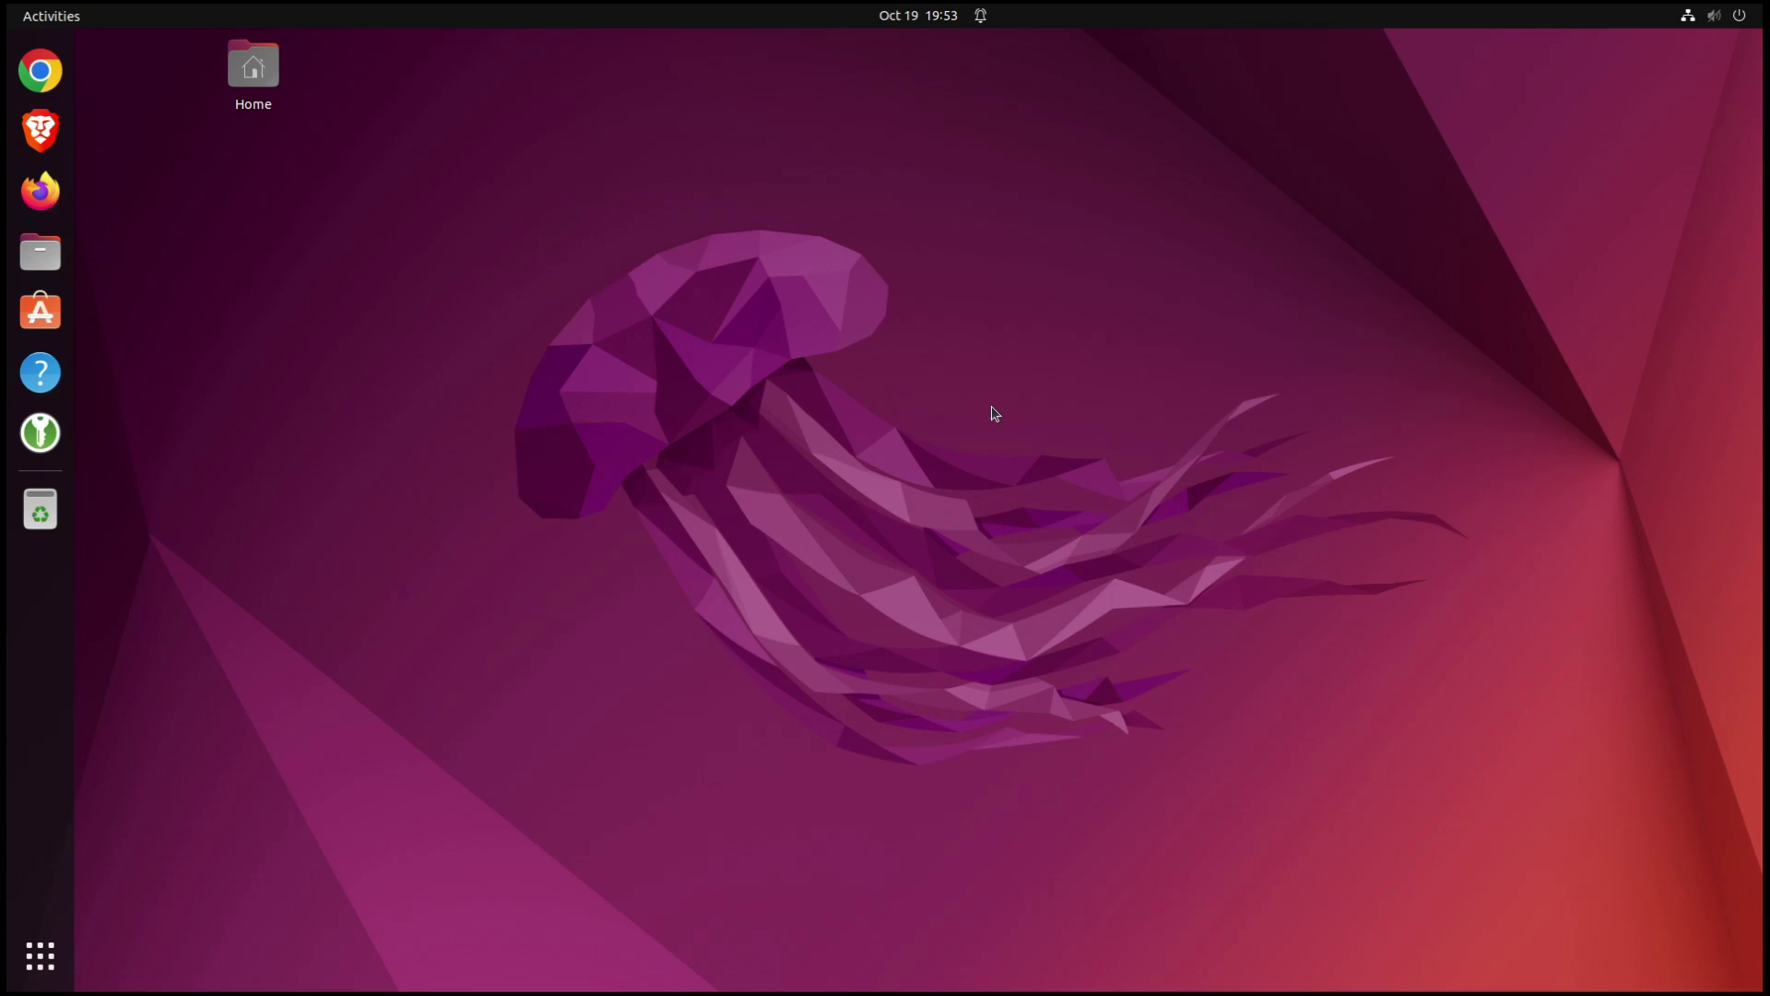
pyautogui.moveTo(277, 103)
pyautogui.mouseDown()
pyautogui.moveTo(323, 297)
pyautogui.moveTo(388, 784)
pyautogui.moveTo(1154, 581)
pyautogui.moveTo(396, 676)
pyautogui.moveTo(1540, 553)
pyautogui.moveTo(1599, 371)
pyautogui.moveTo(1572, 185)
pyautogui.moveTo(1373, 92)
pyautogui.moveTo(184, 37)
pyautogui.moveTo(264, 86)
pyautogui.mouseUp()
pyautogui.click(40, 71)
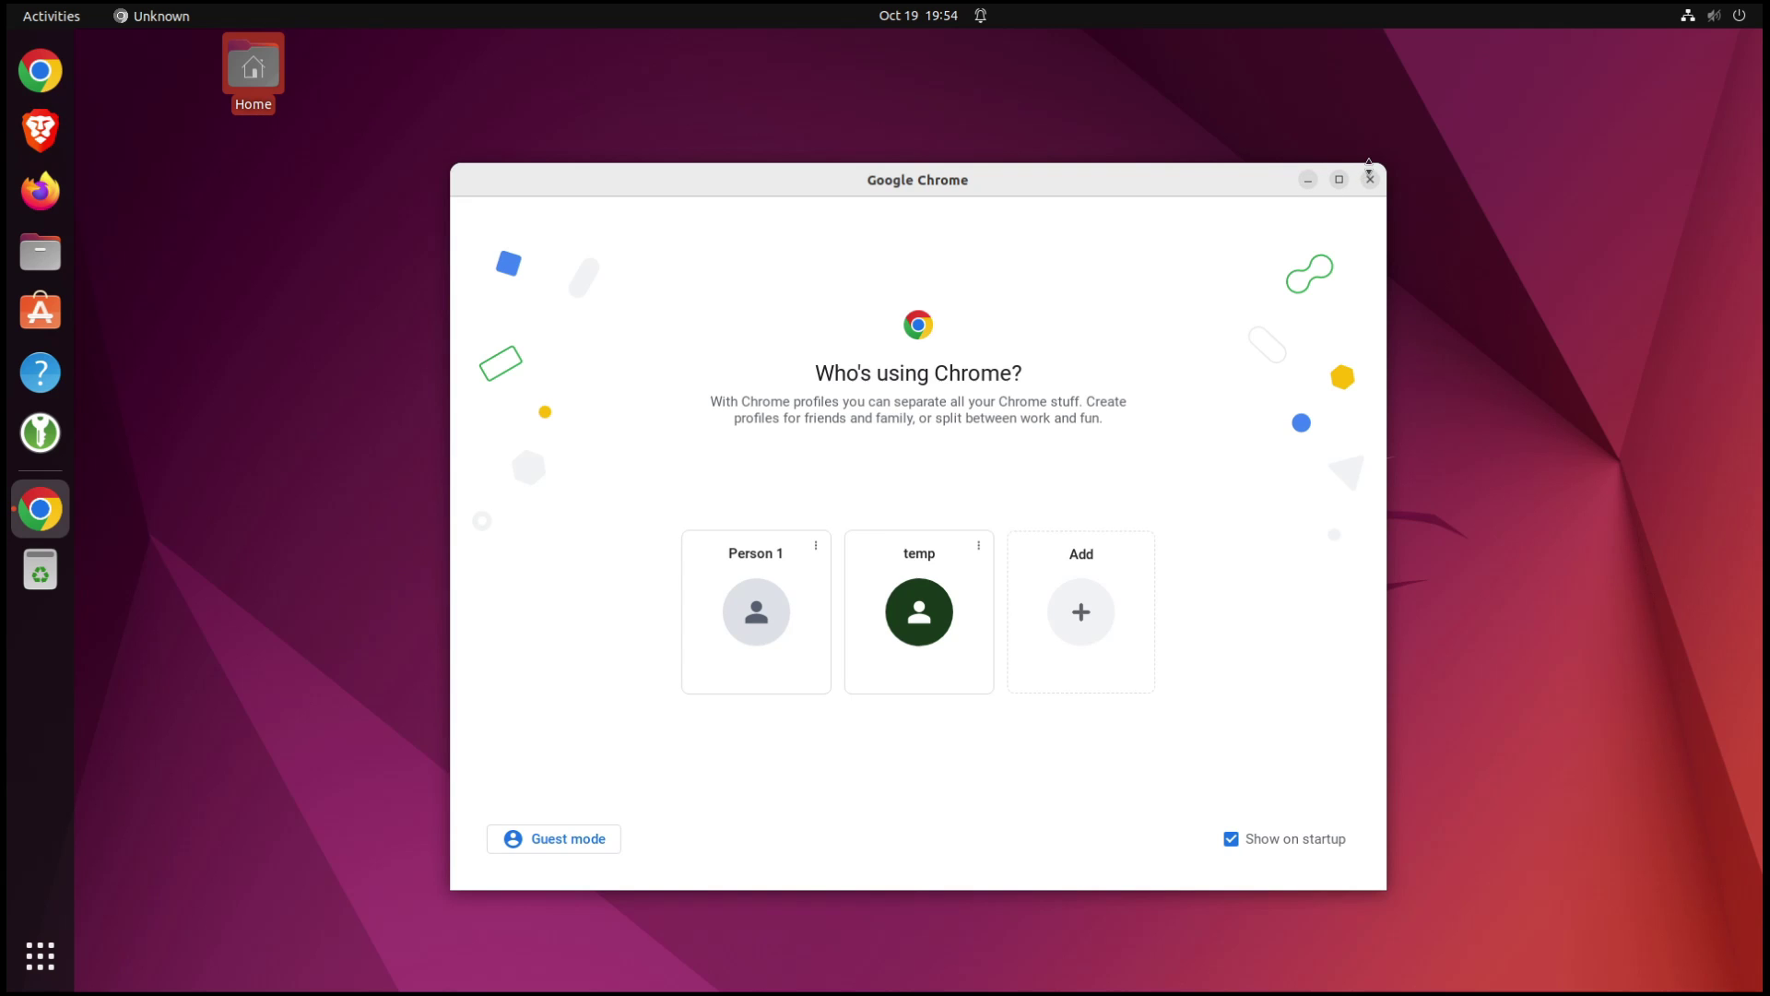
# Close Chrome's 'Who's using Chrome?' profile picker without choosing Person 1 or temp
pyautogui.click(1370, 181)
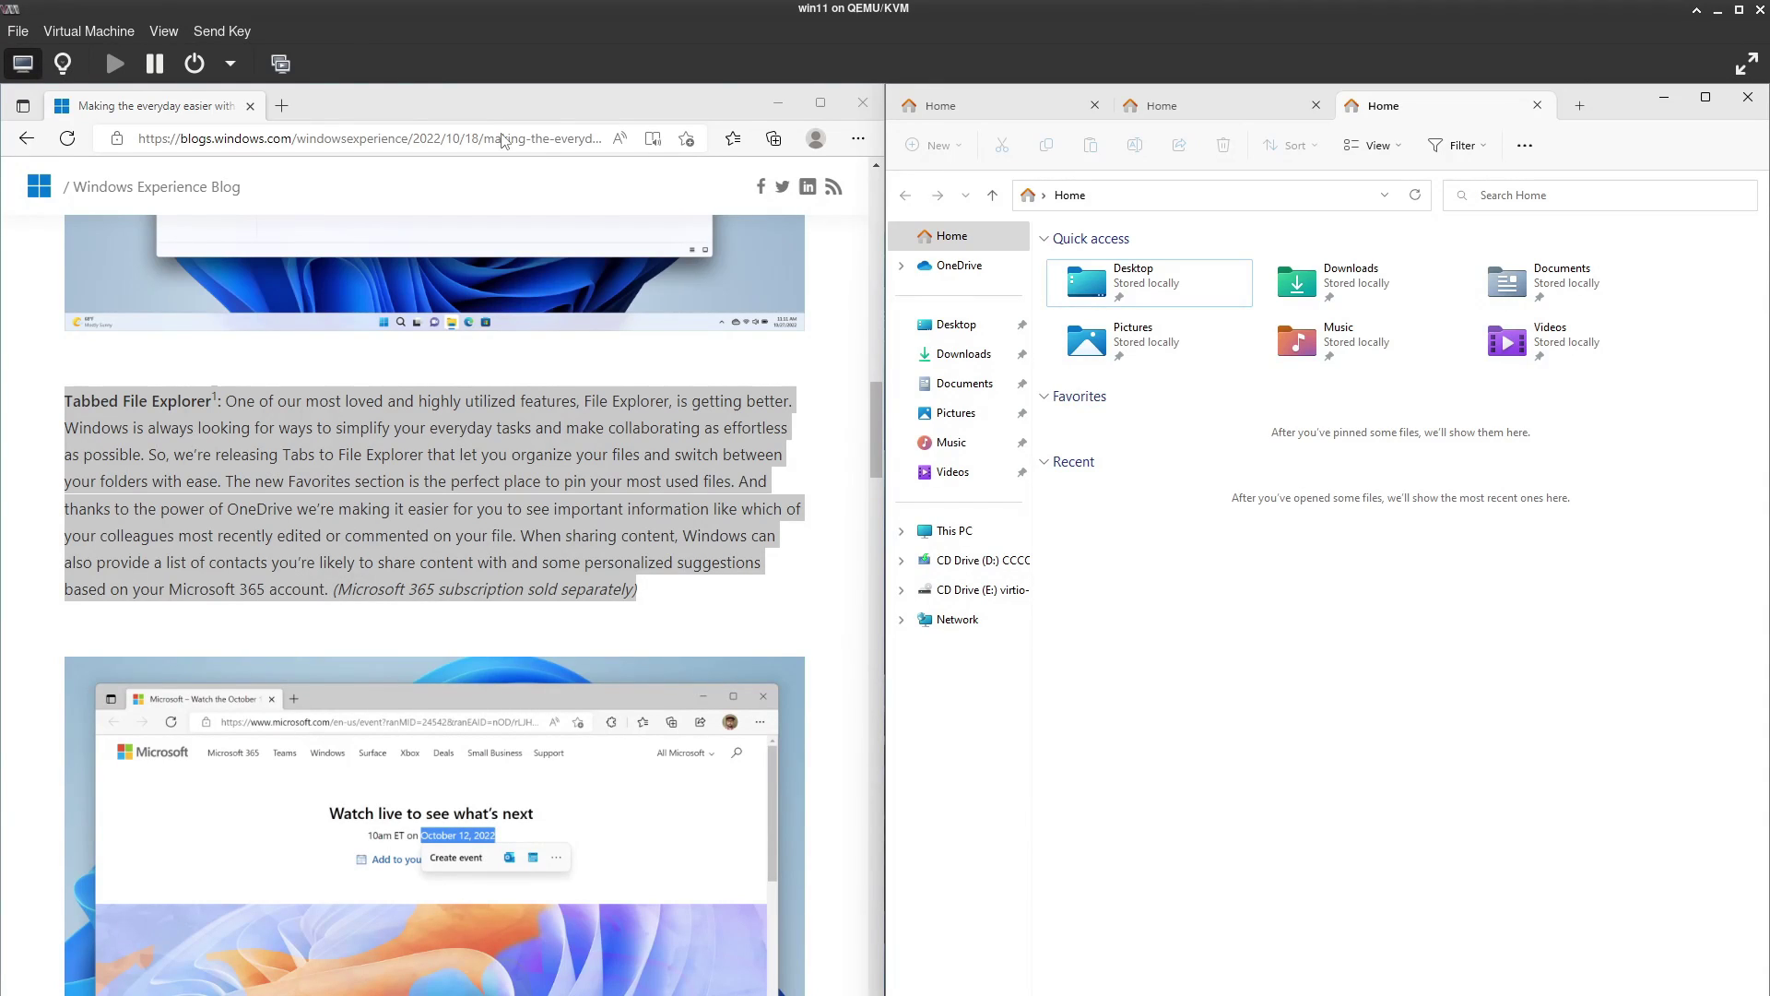
# Put the VM console back in full screen and close the third Home tab
pyautogui.click(166, 31)
pyautogui.click(181, 121)
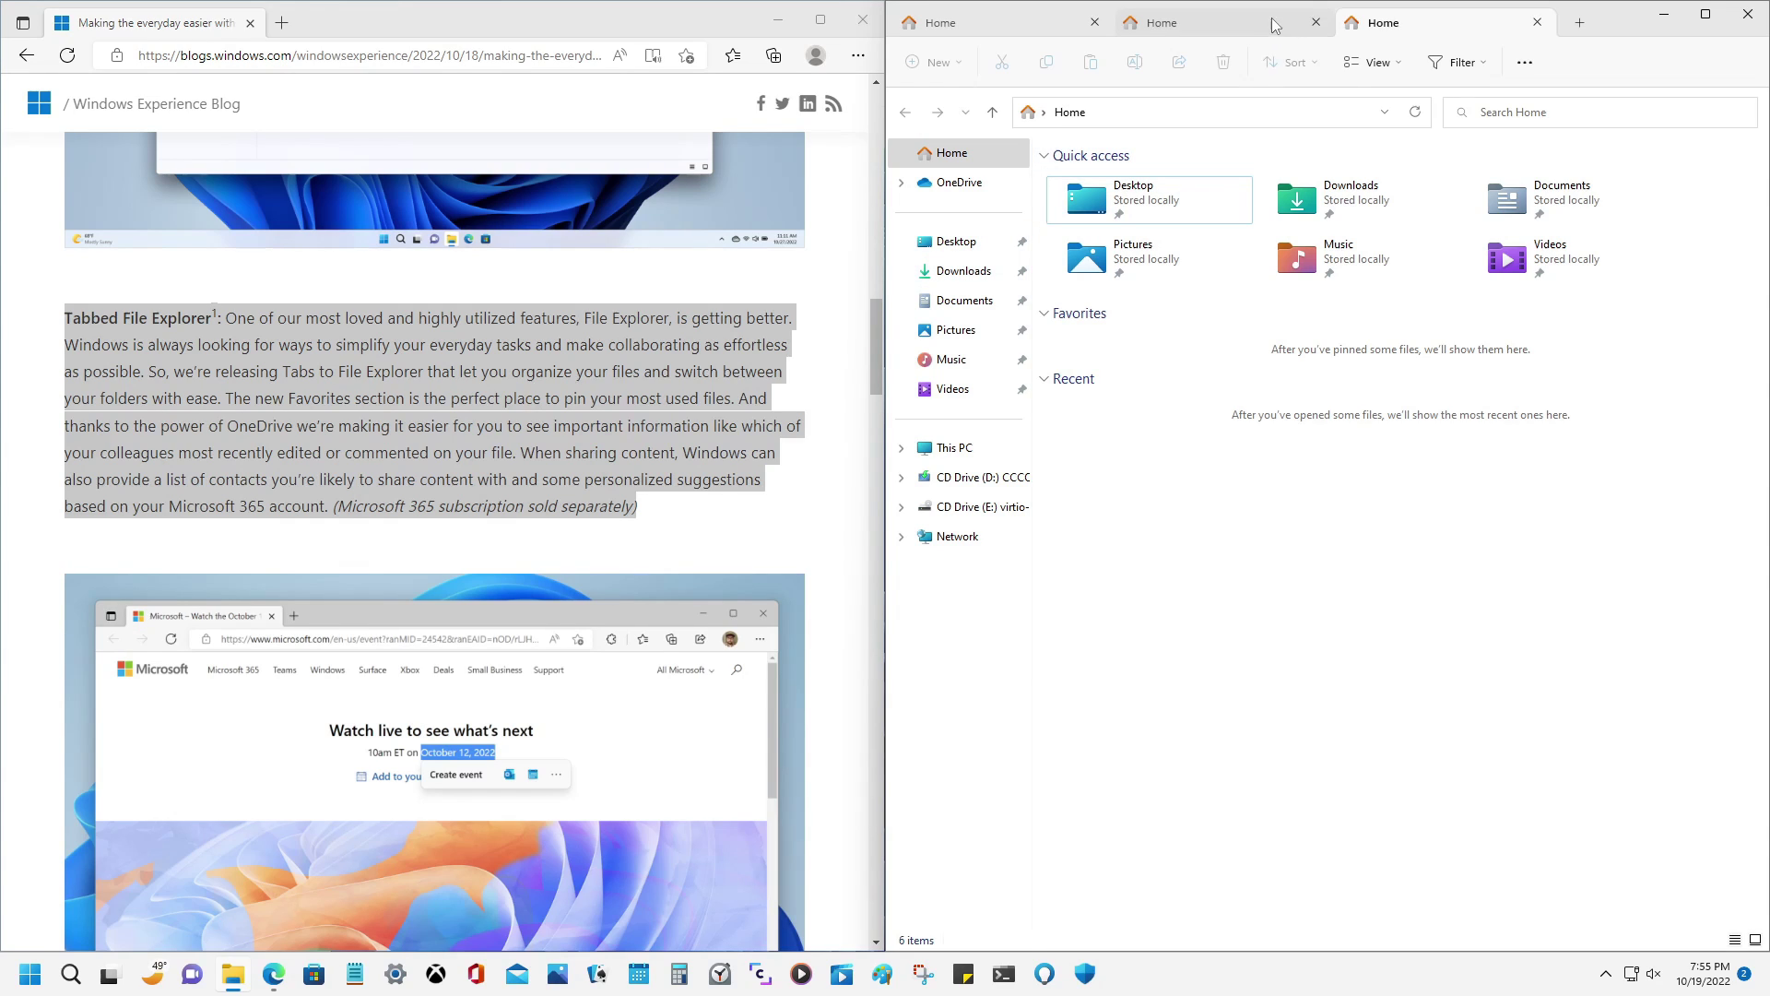
pyautogui.click(1316, 23)
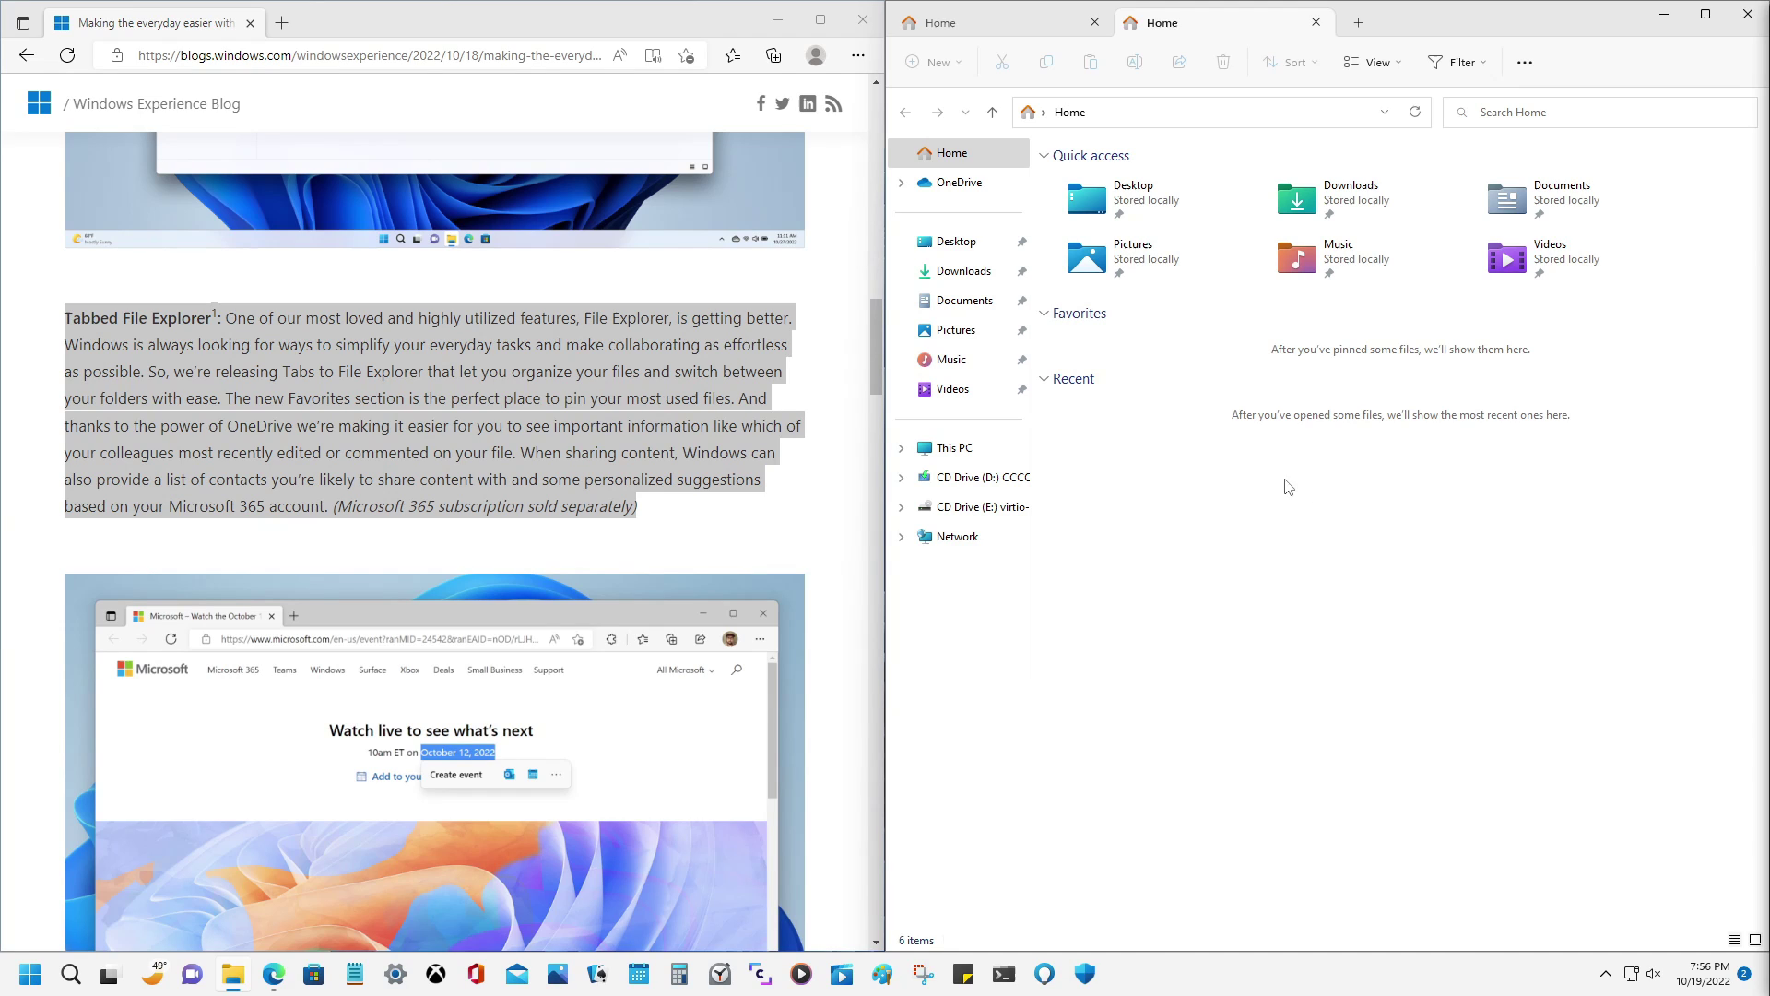
# Re-snap Explorer to the right with Edge on the left, then drag Edge off its snap
pyautogui.click(1220, 646)
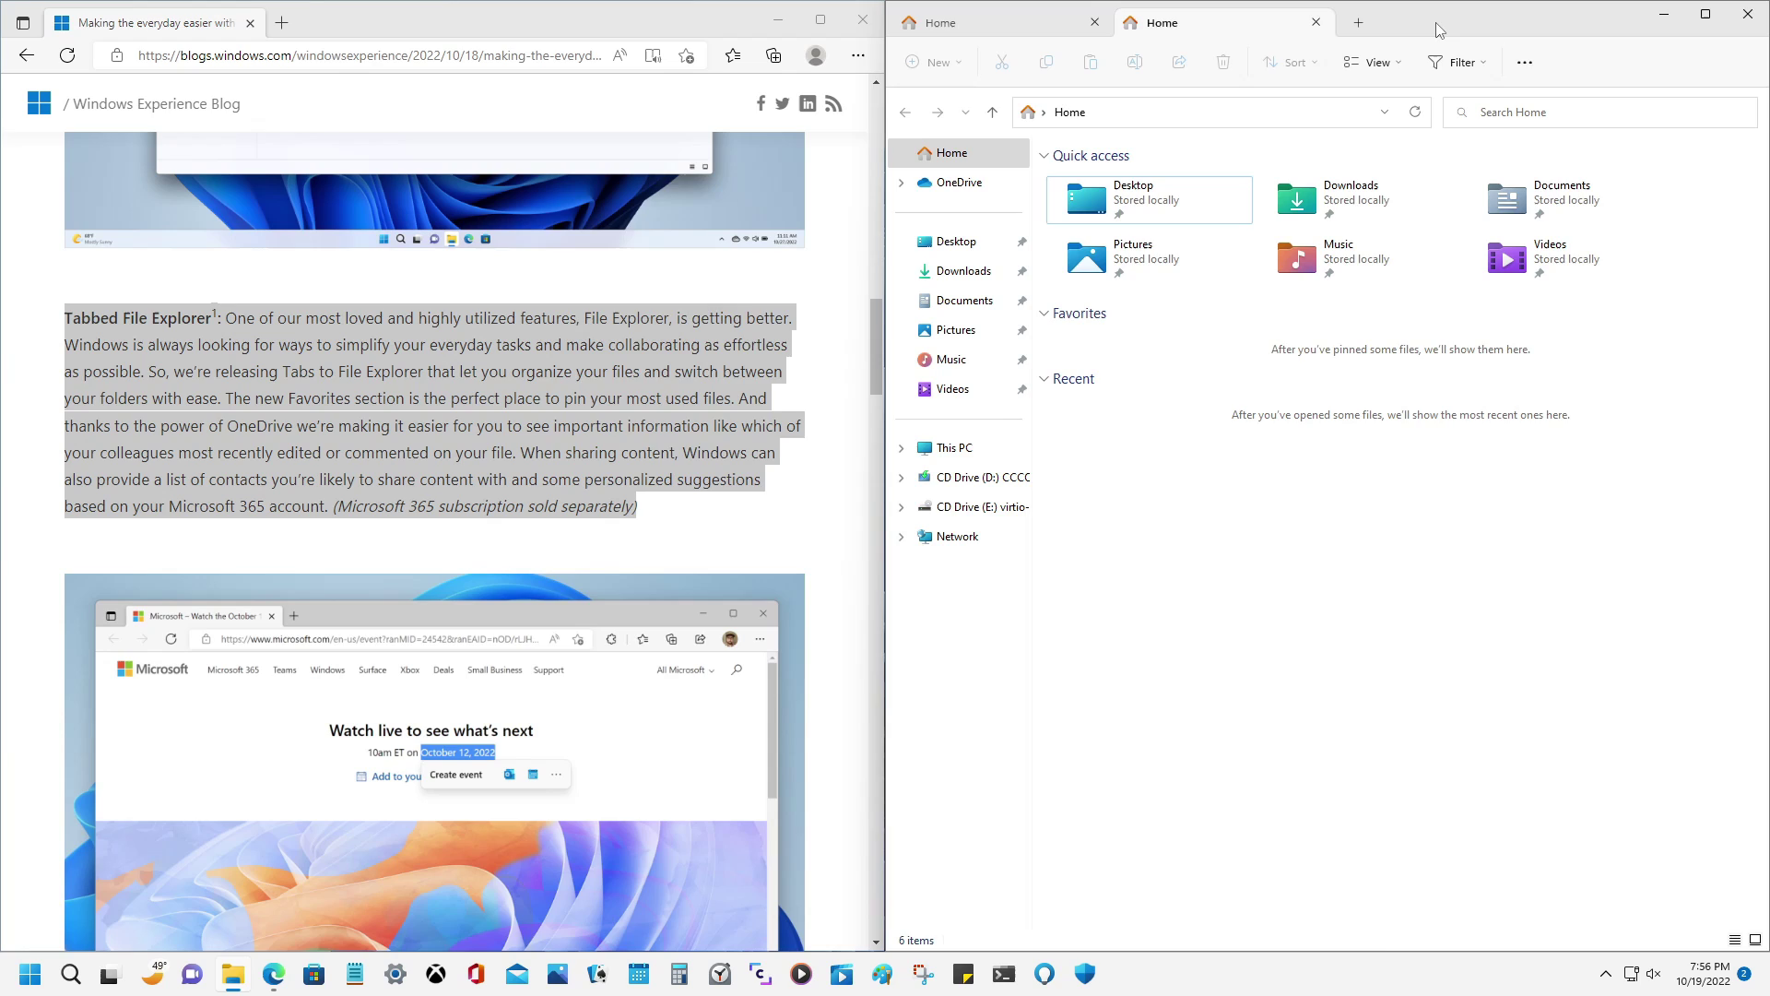
pyautogui.moveTo(1438, 28)
pyautogui.mouseDown()
pyautogui.moveTo(901, 341)
pyautogui.moveTo(1428, 429)
pyautogui.moveTo(1767, 355)
pyautogui.mouseUp()
pyautogui.click(455, 490)
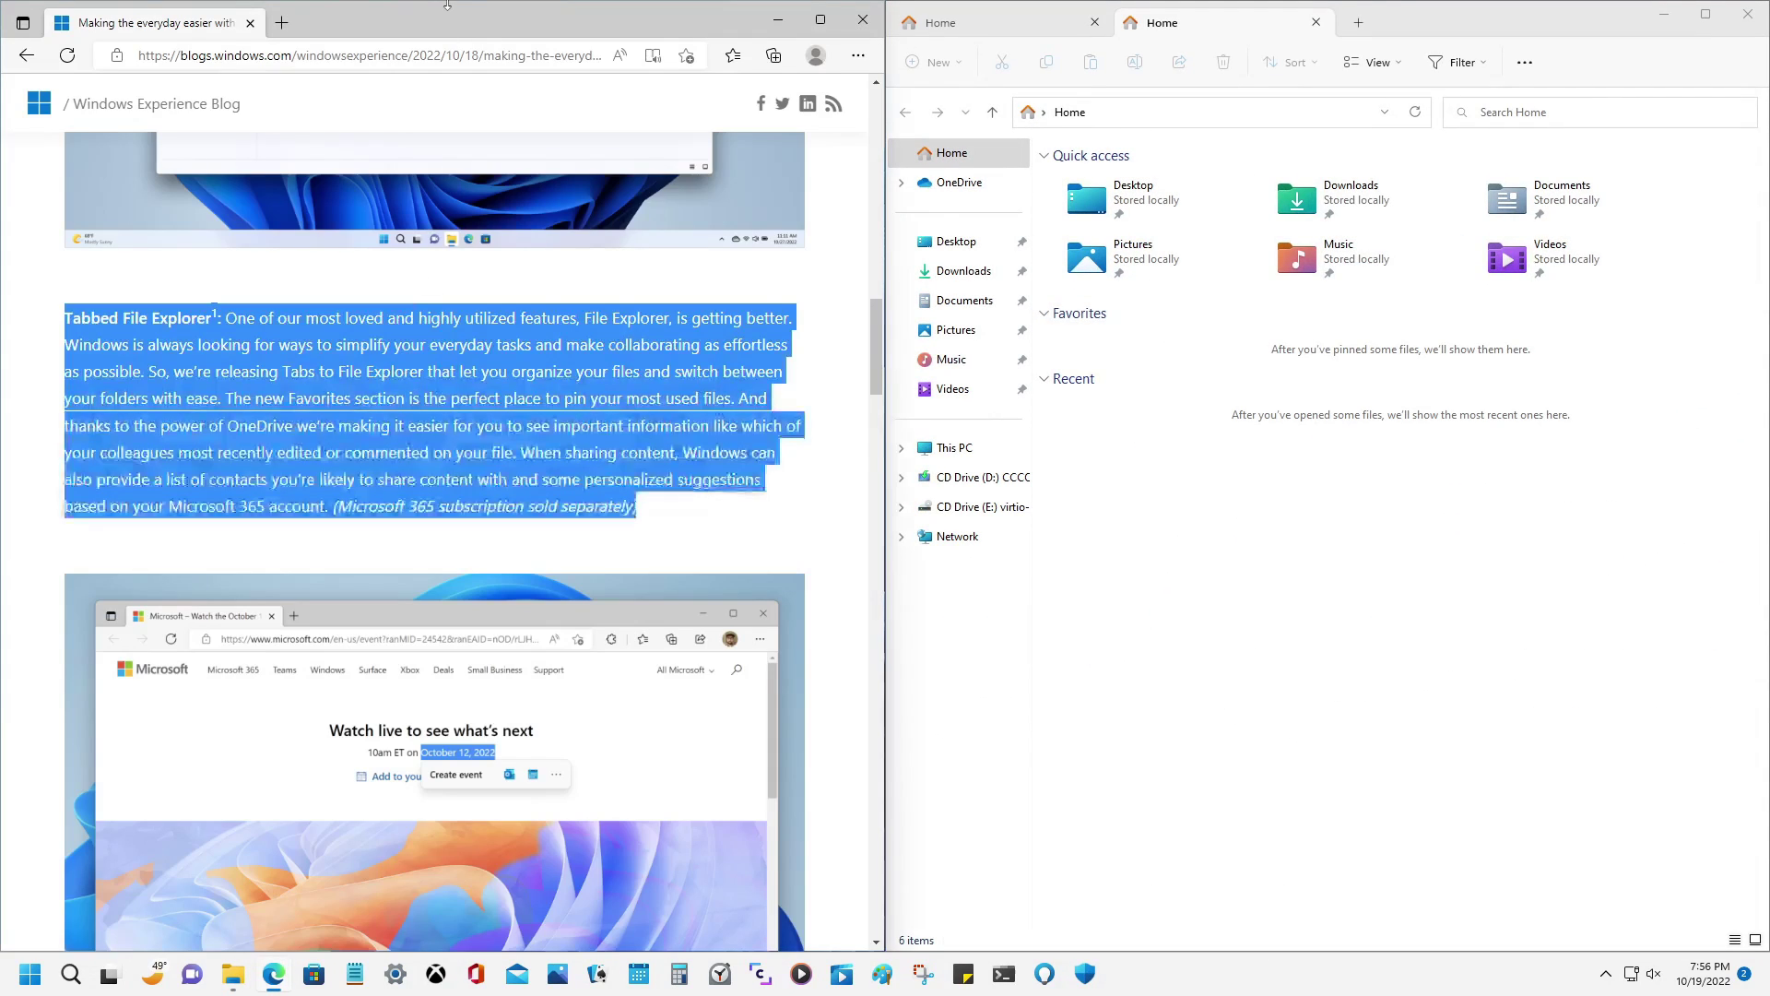
pyautogui.moveTo(447, 5); pyautogui.dragTo(2, 383)
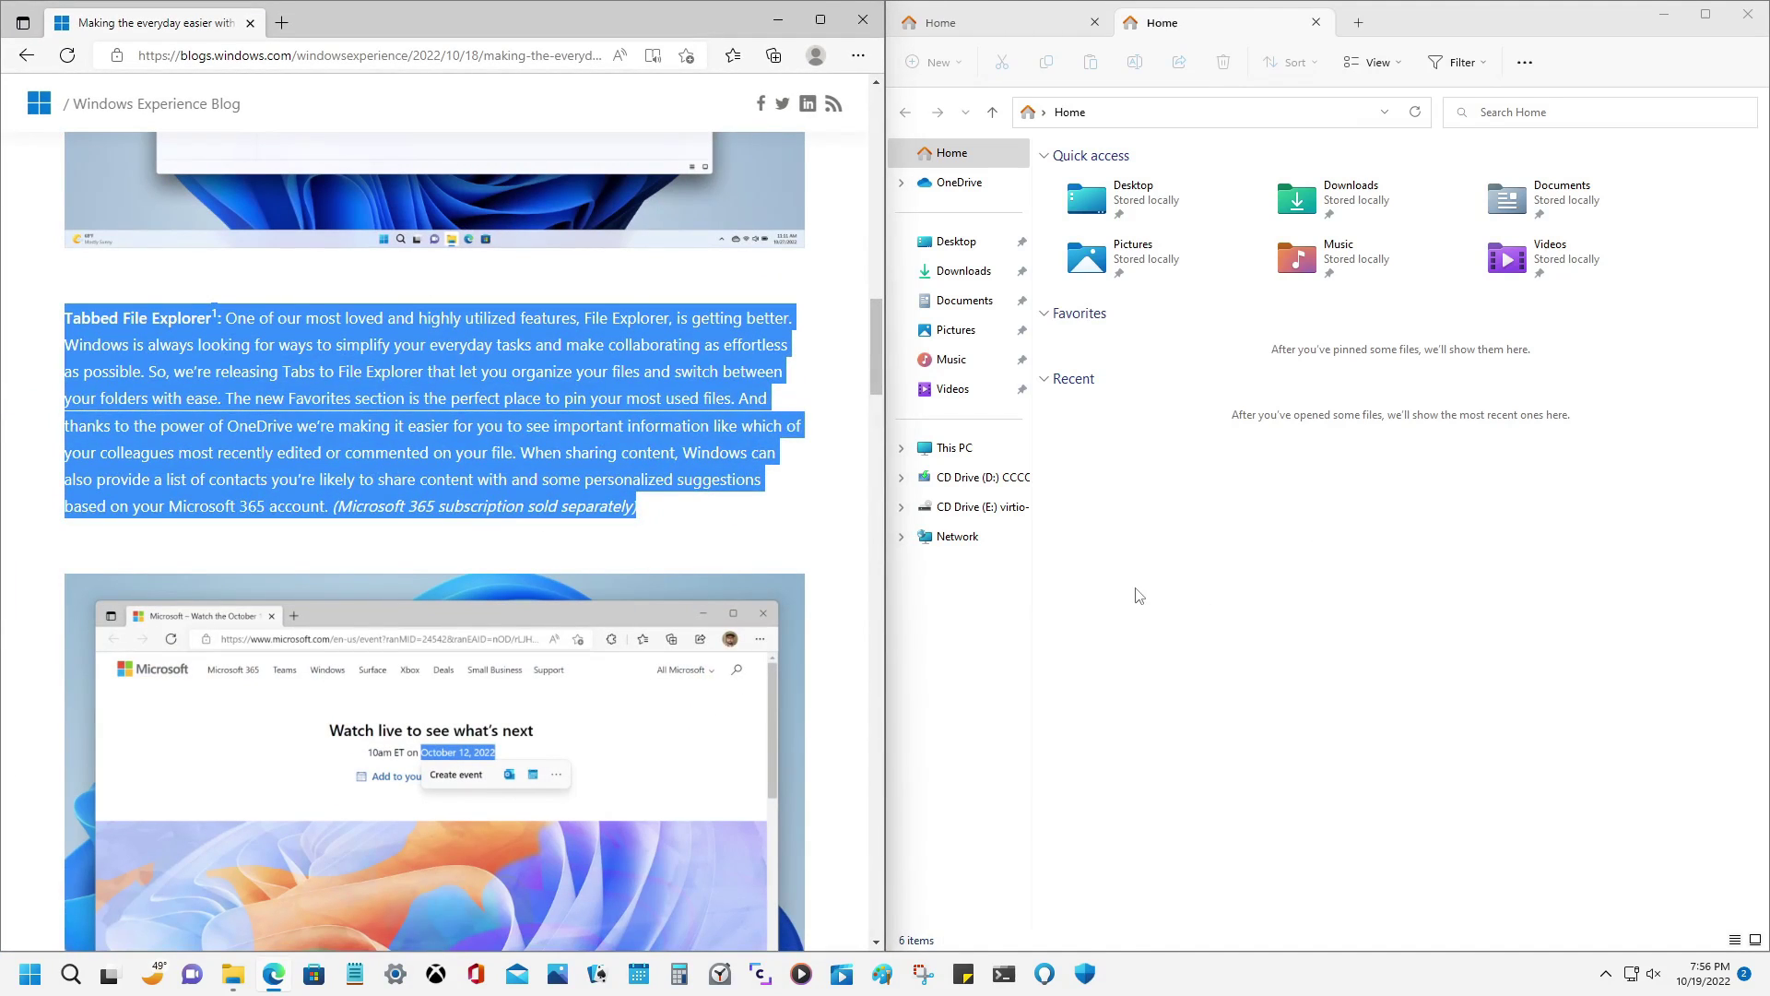
# In a new tab, rerun the Bing search 'gta sa superman mod' and open the ModDB result
pyautogui.click(278, 30)
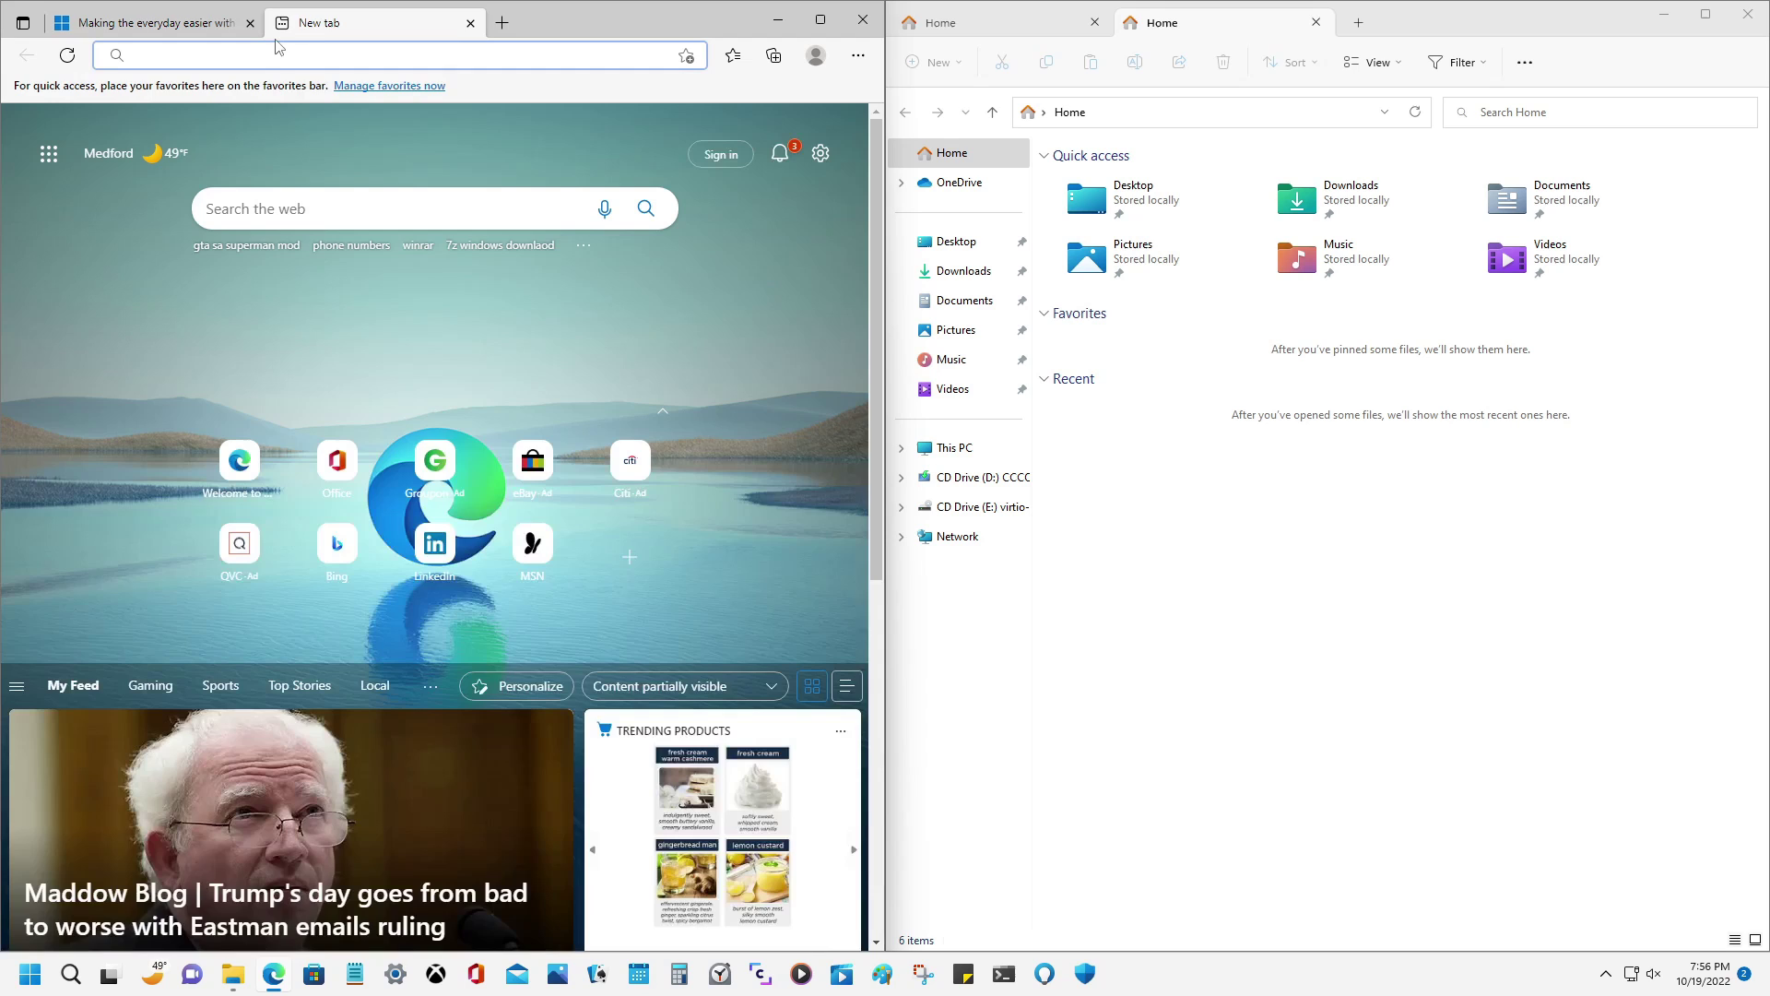
pyautogui.click(273, 58)
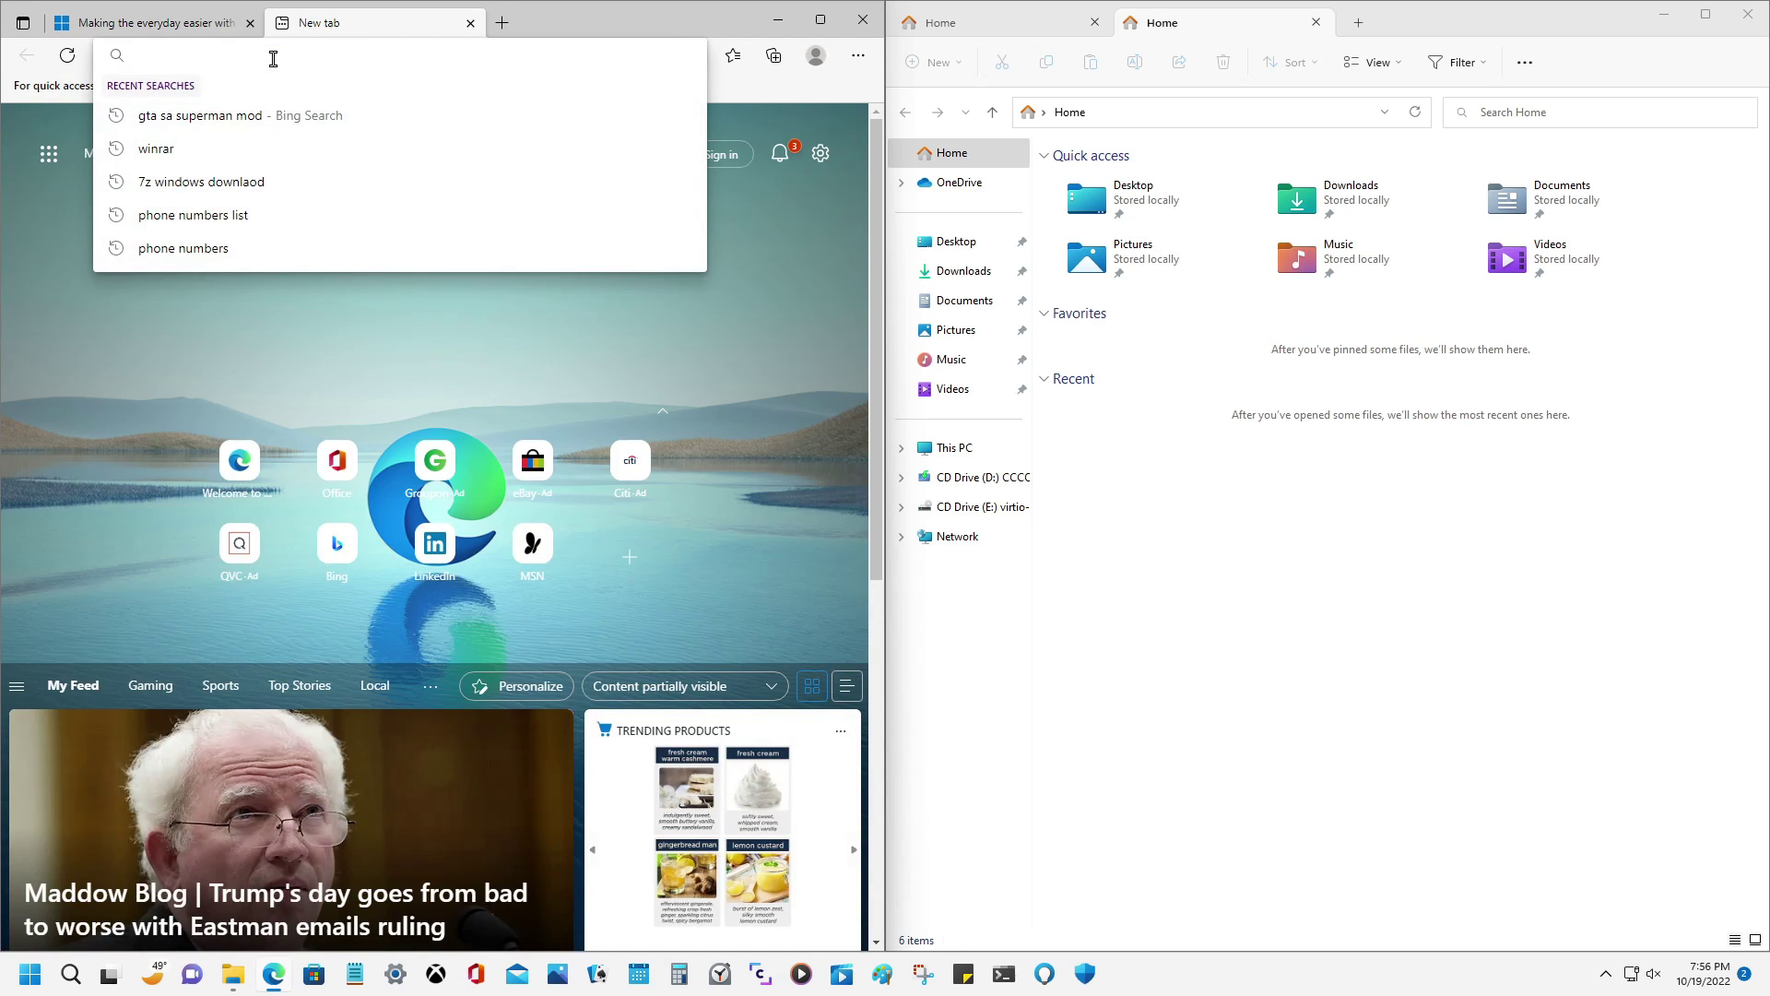
pyautogui.click(215, 117)
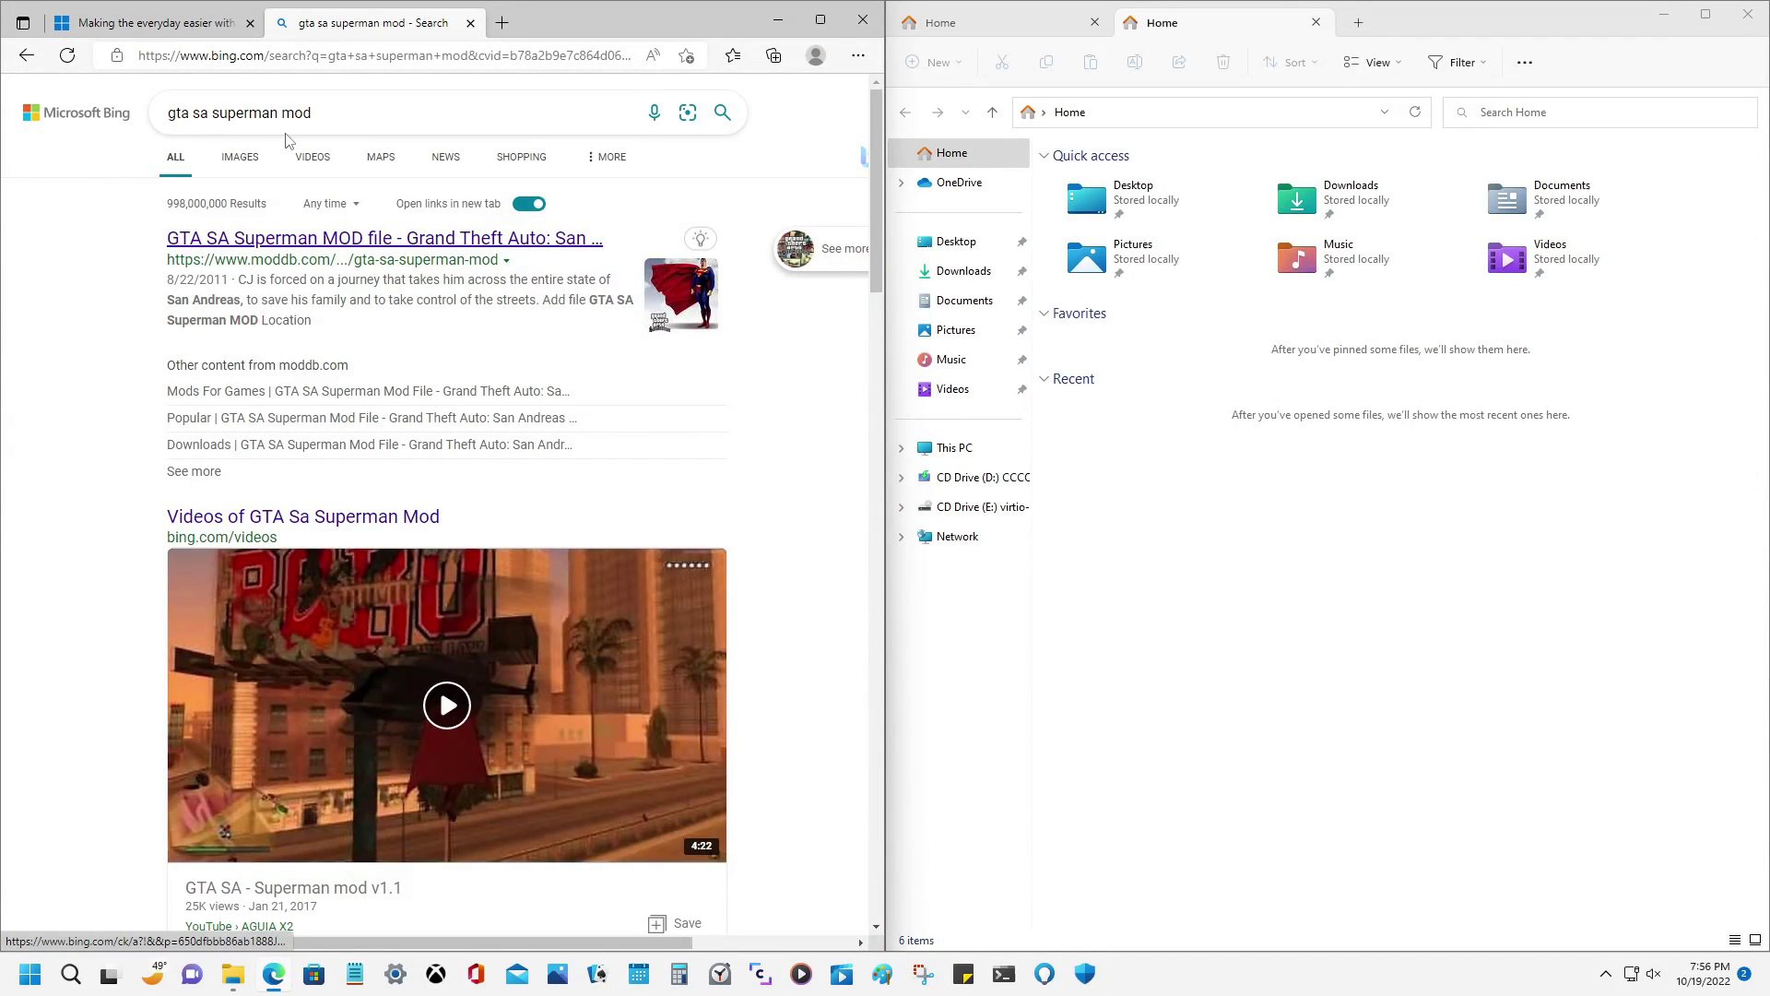
pyautogui.click(366, 242)
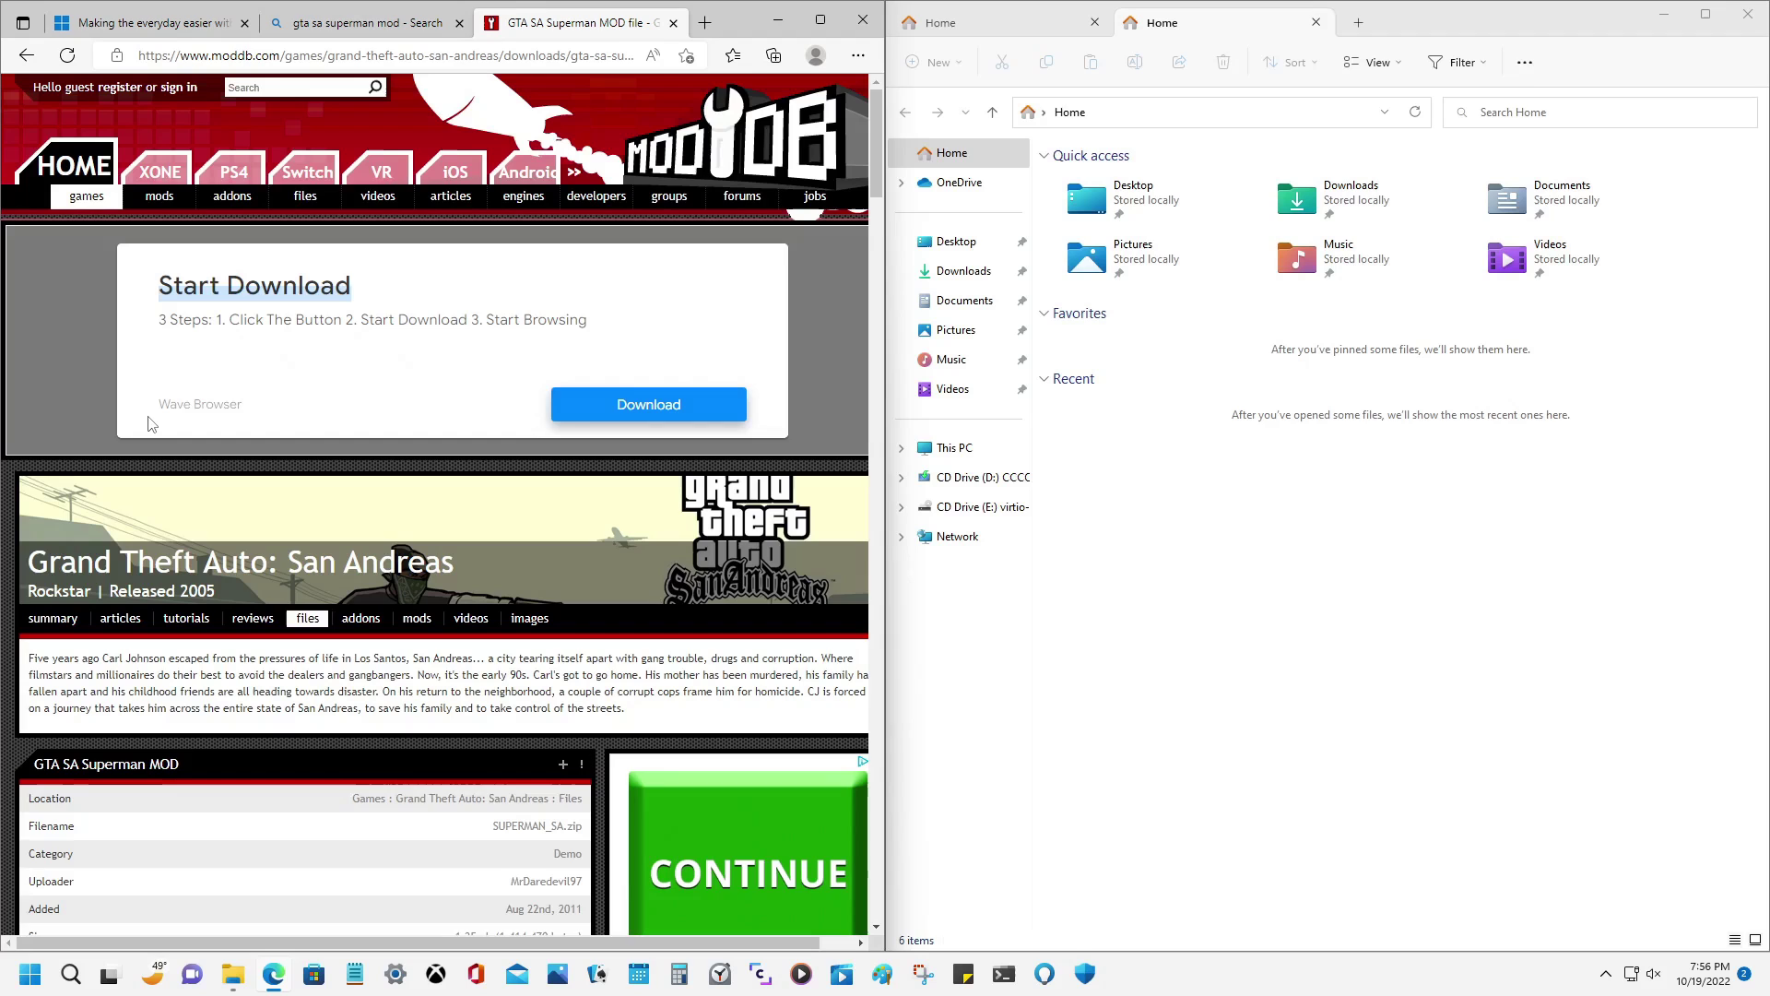
# Download SUPERMAN_SA.zip from the ModDB page in Edge
pyautogui.scroll(-3, 335, 552)
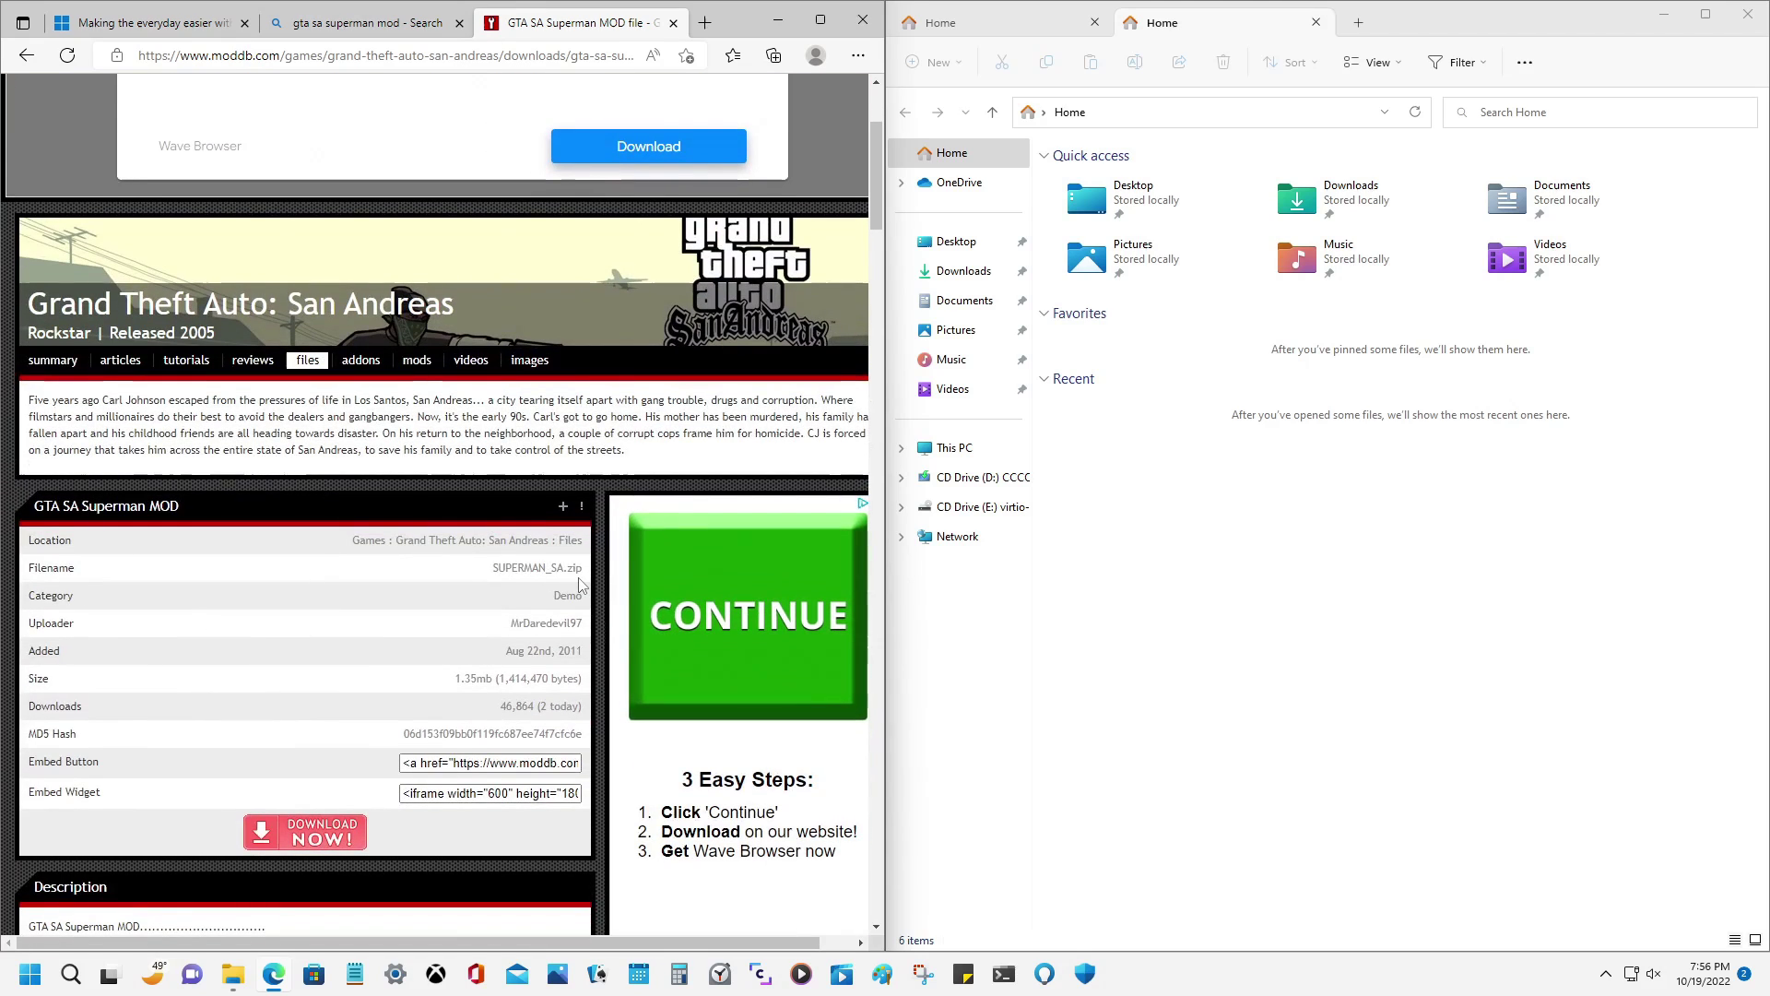
pyautogui.scroll(-3, 751, 443)
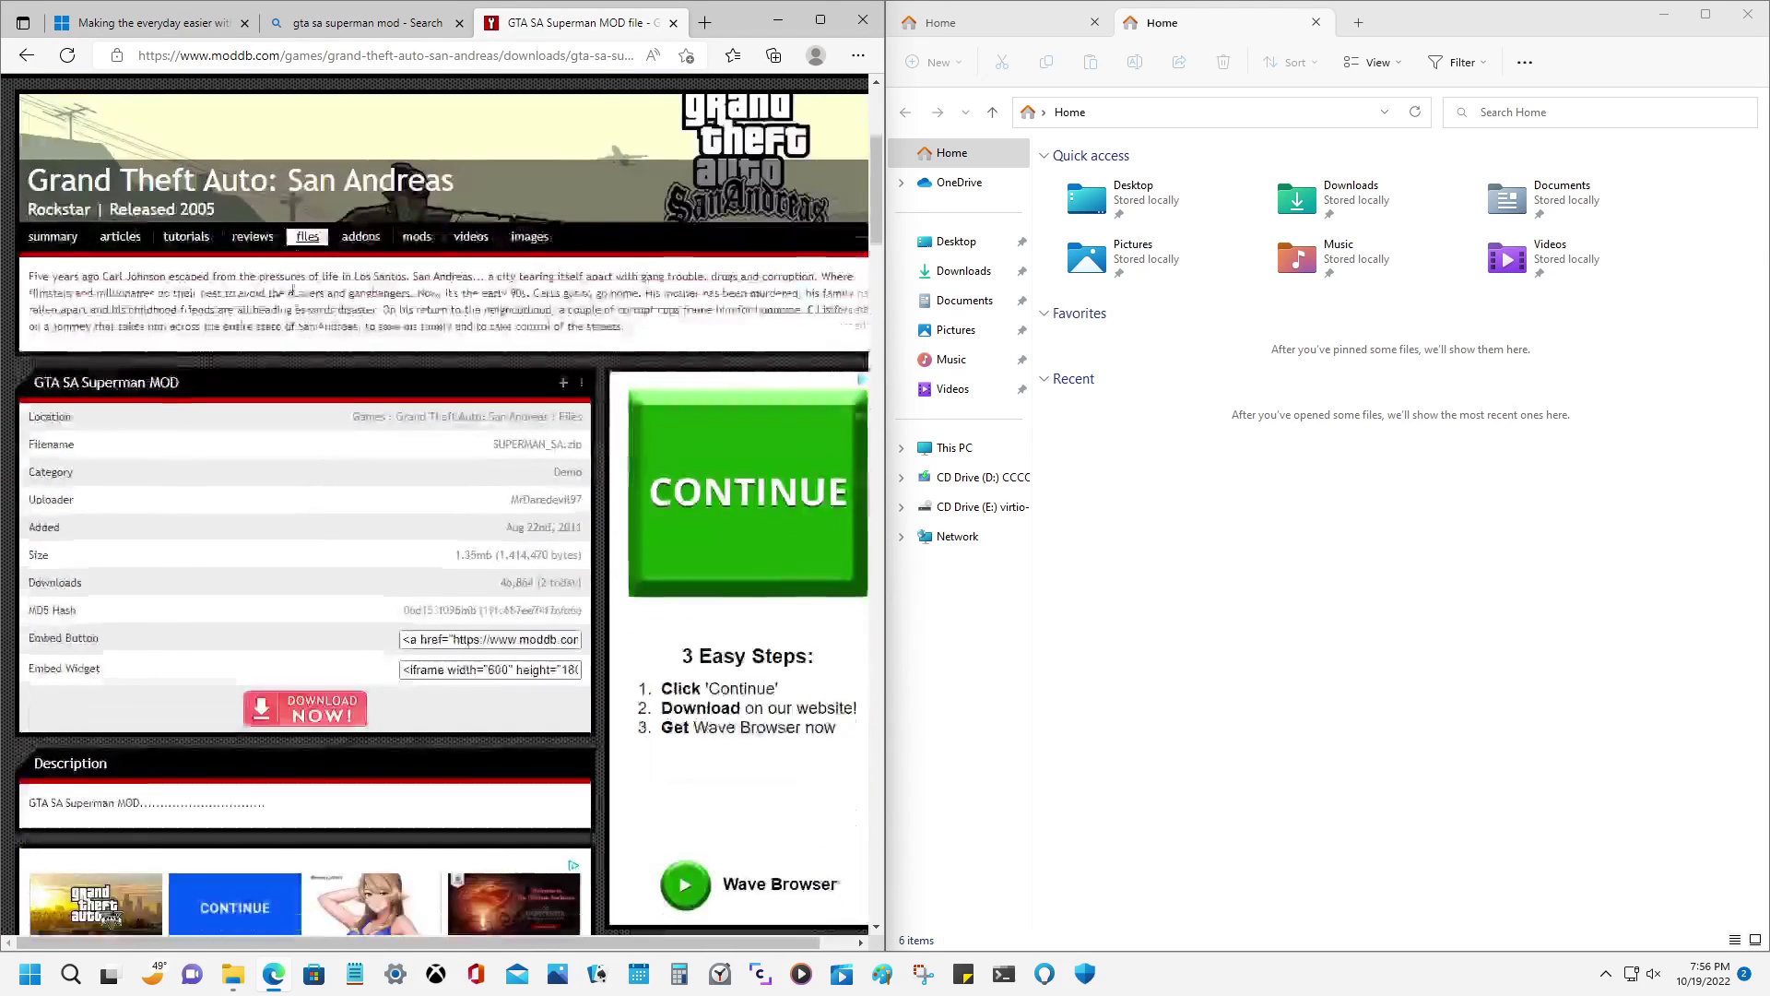
pyautogui.scroll(5, 601, 468)
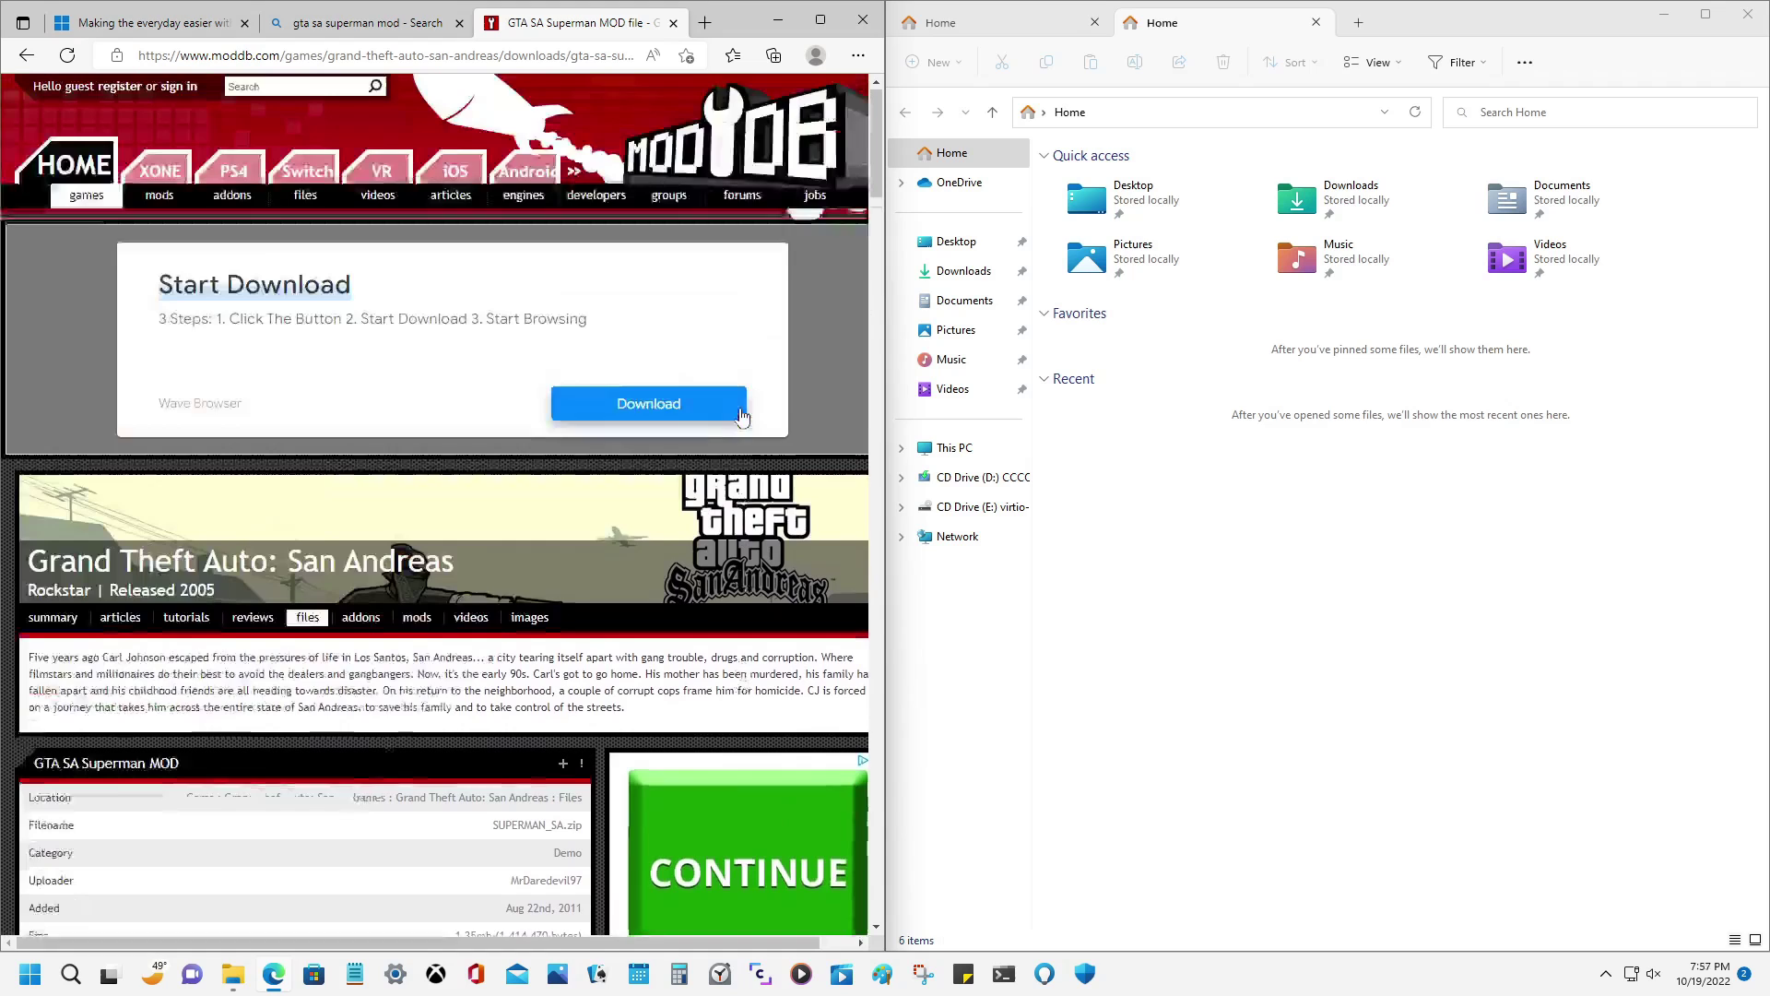
pyautogui.scroll(-2, 595, 472)
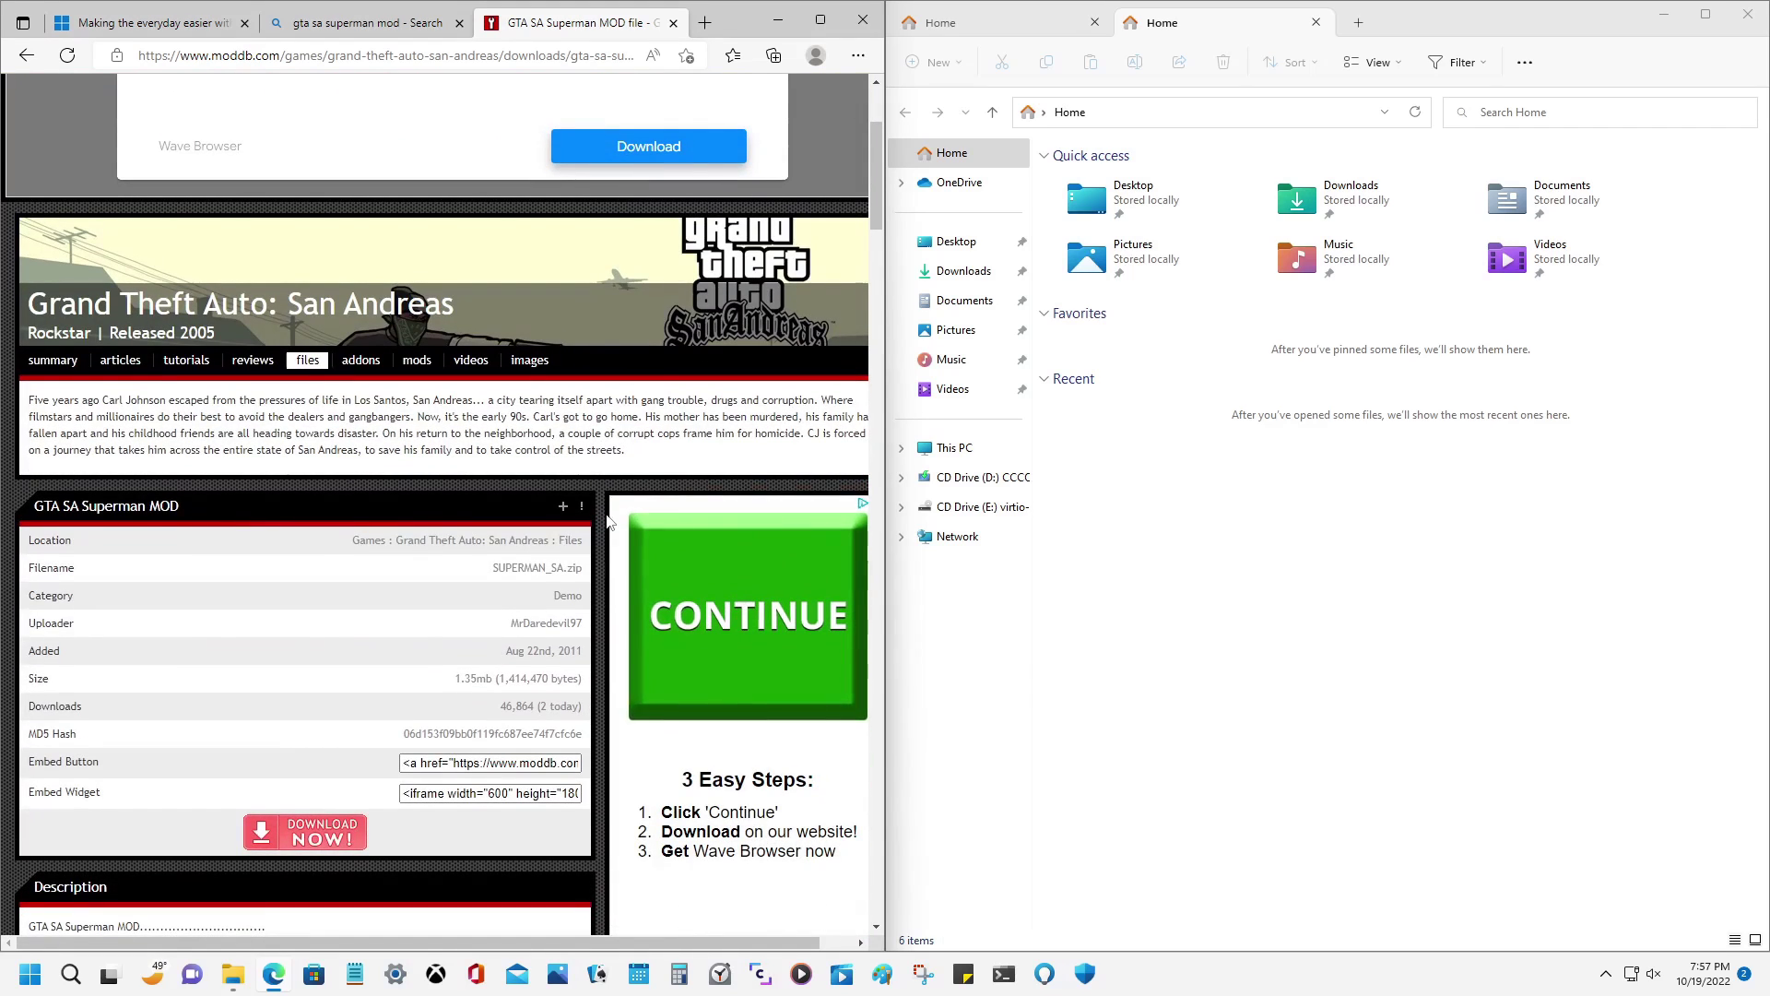
pyautogui.scroll(-1, 579, 507)
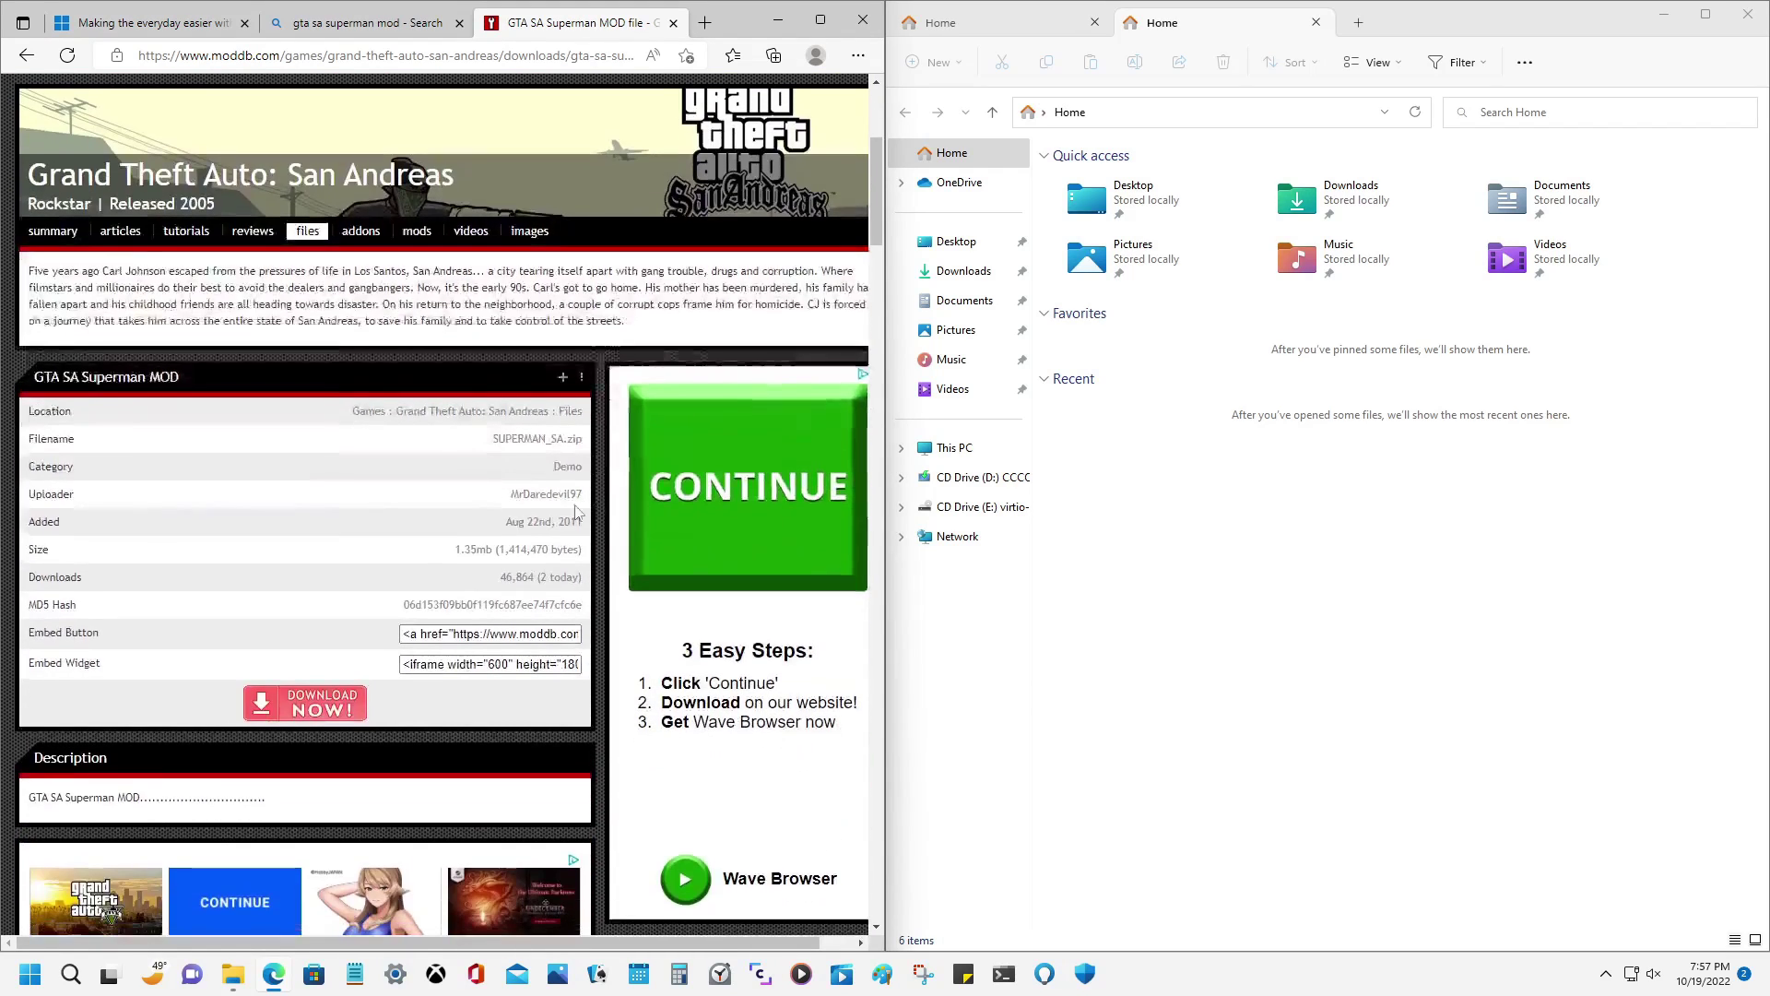
pyautogui.click(308, 703)
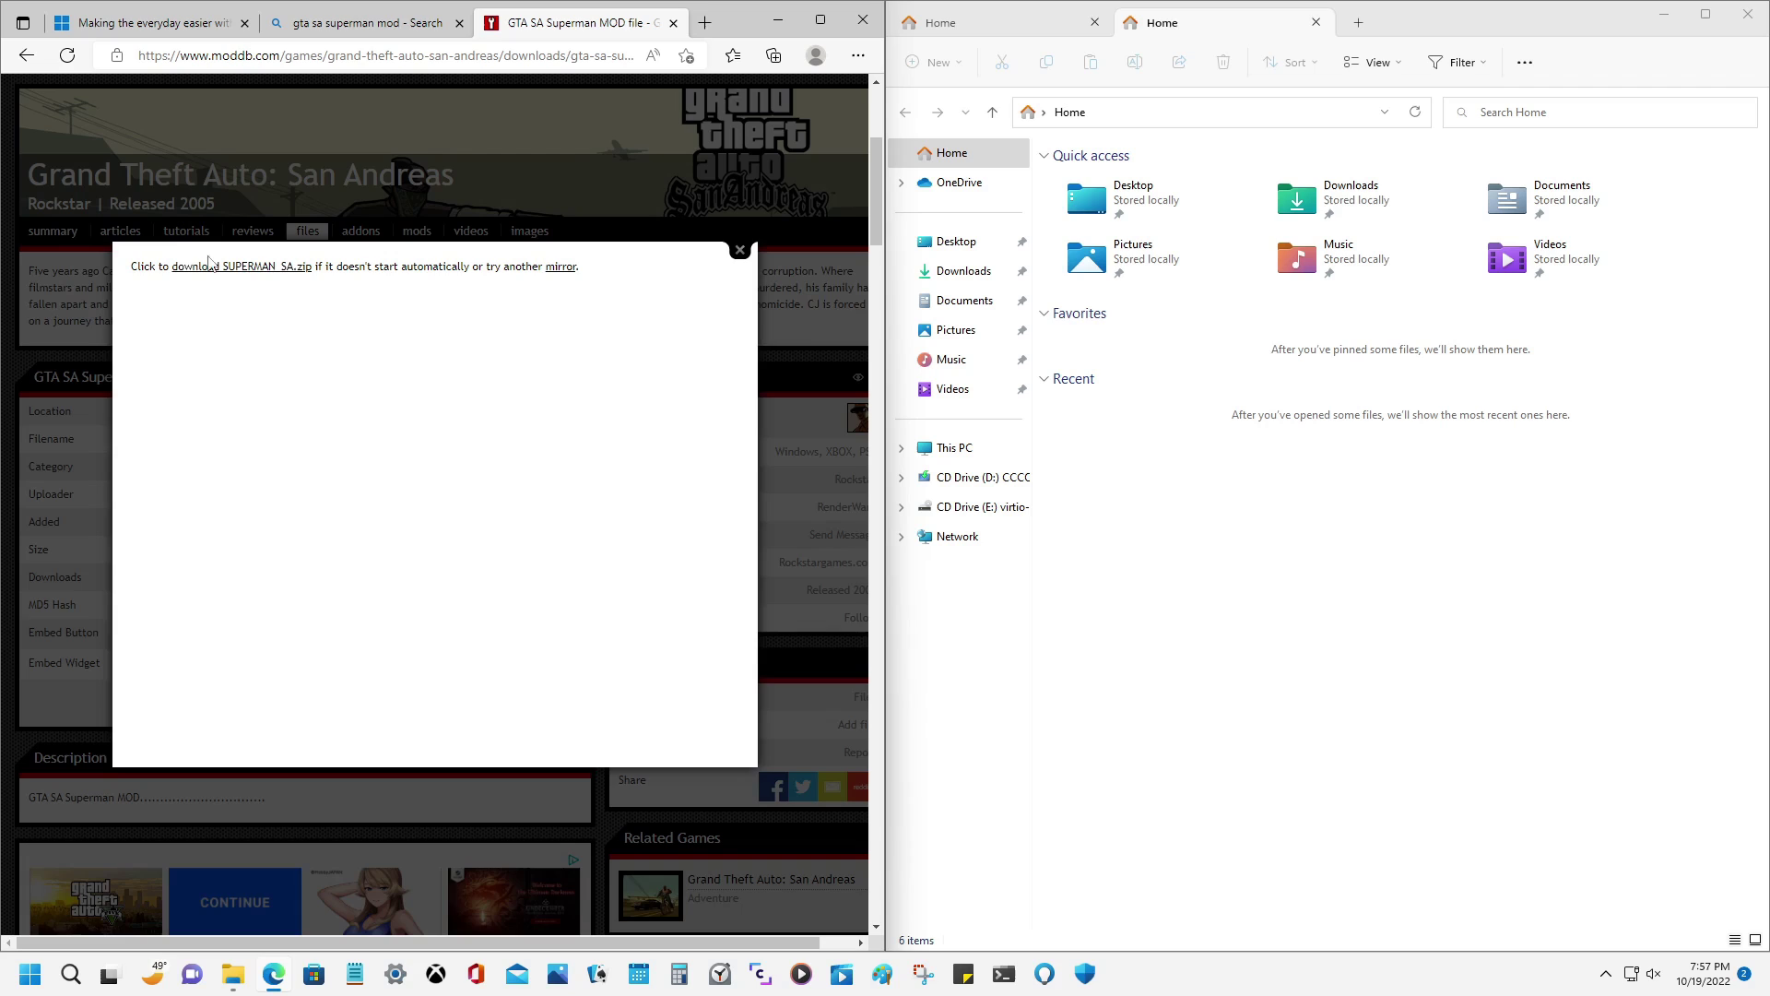
pyautogui.click(214, 273)
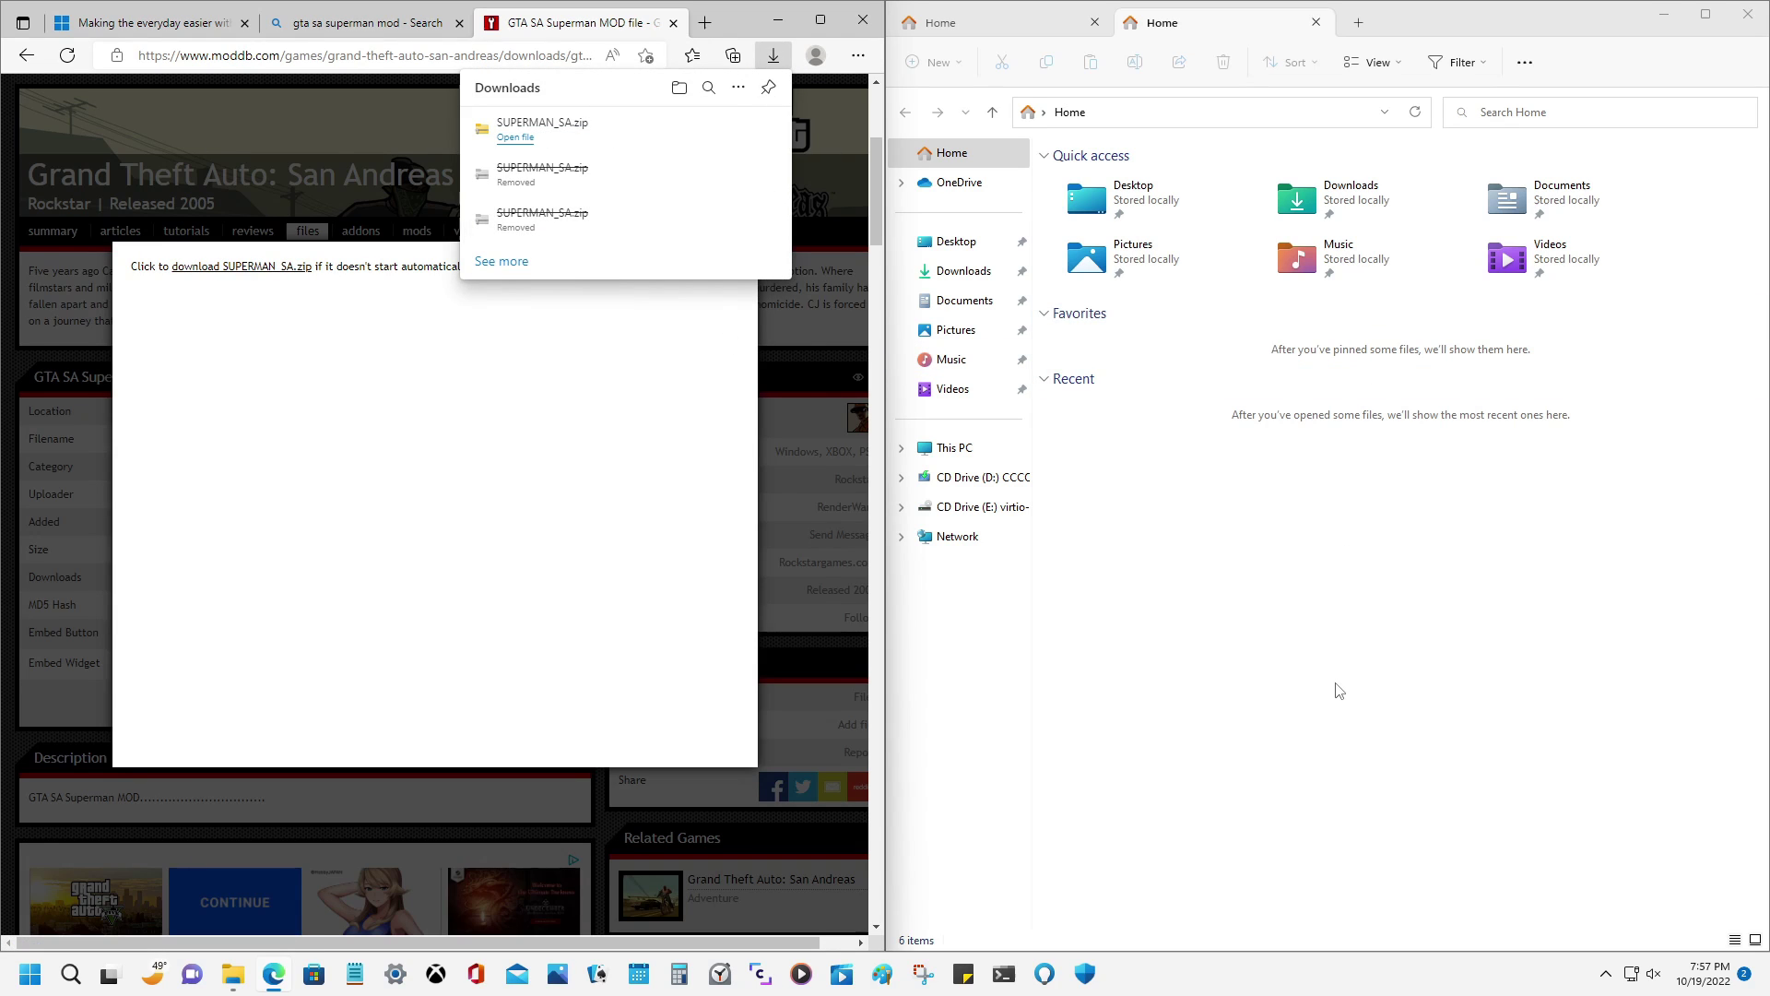
# Close Edge's downloads list and show the 1,382 KB zip in File Explorer's Downloads folder
pyautogui.click(1253, 502)
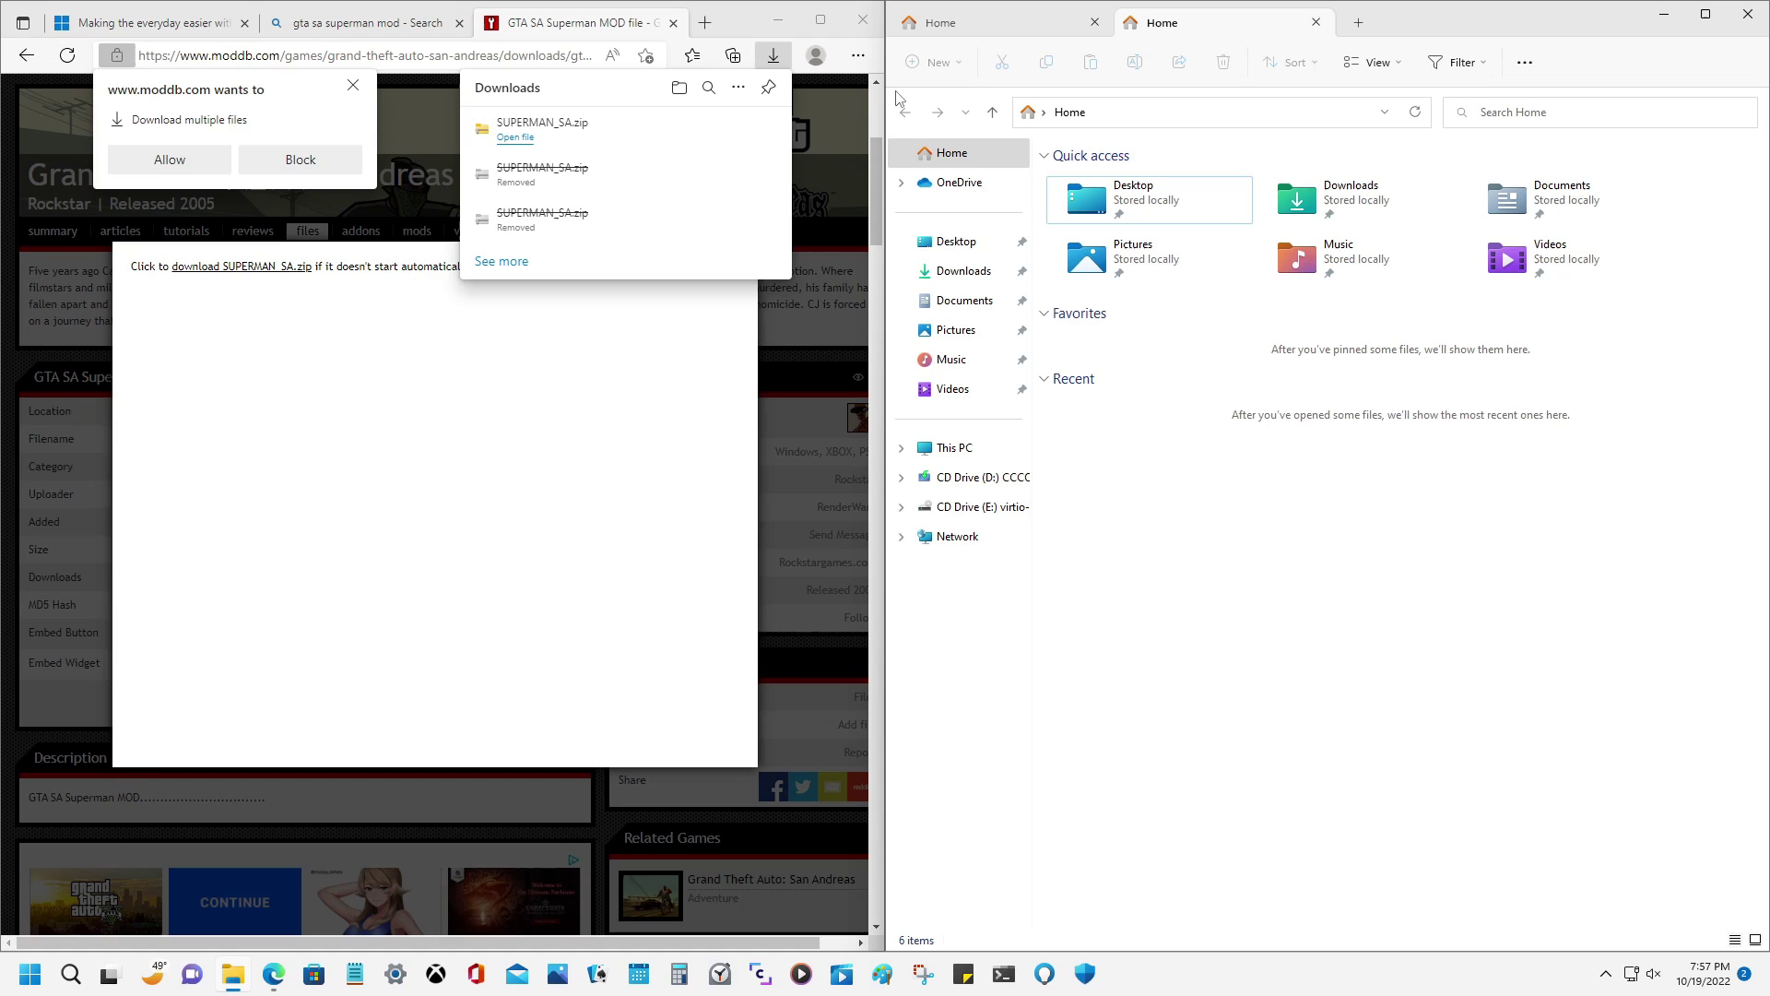
pyautogui.click(775, 54)
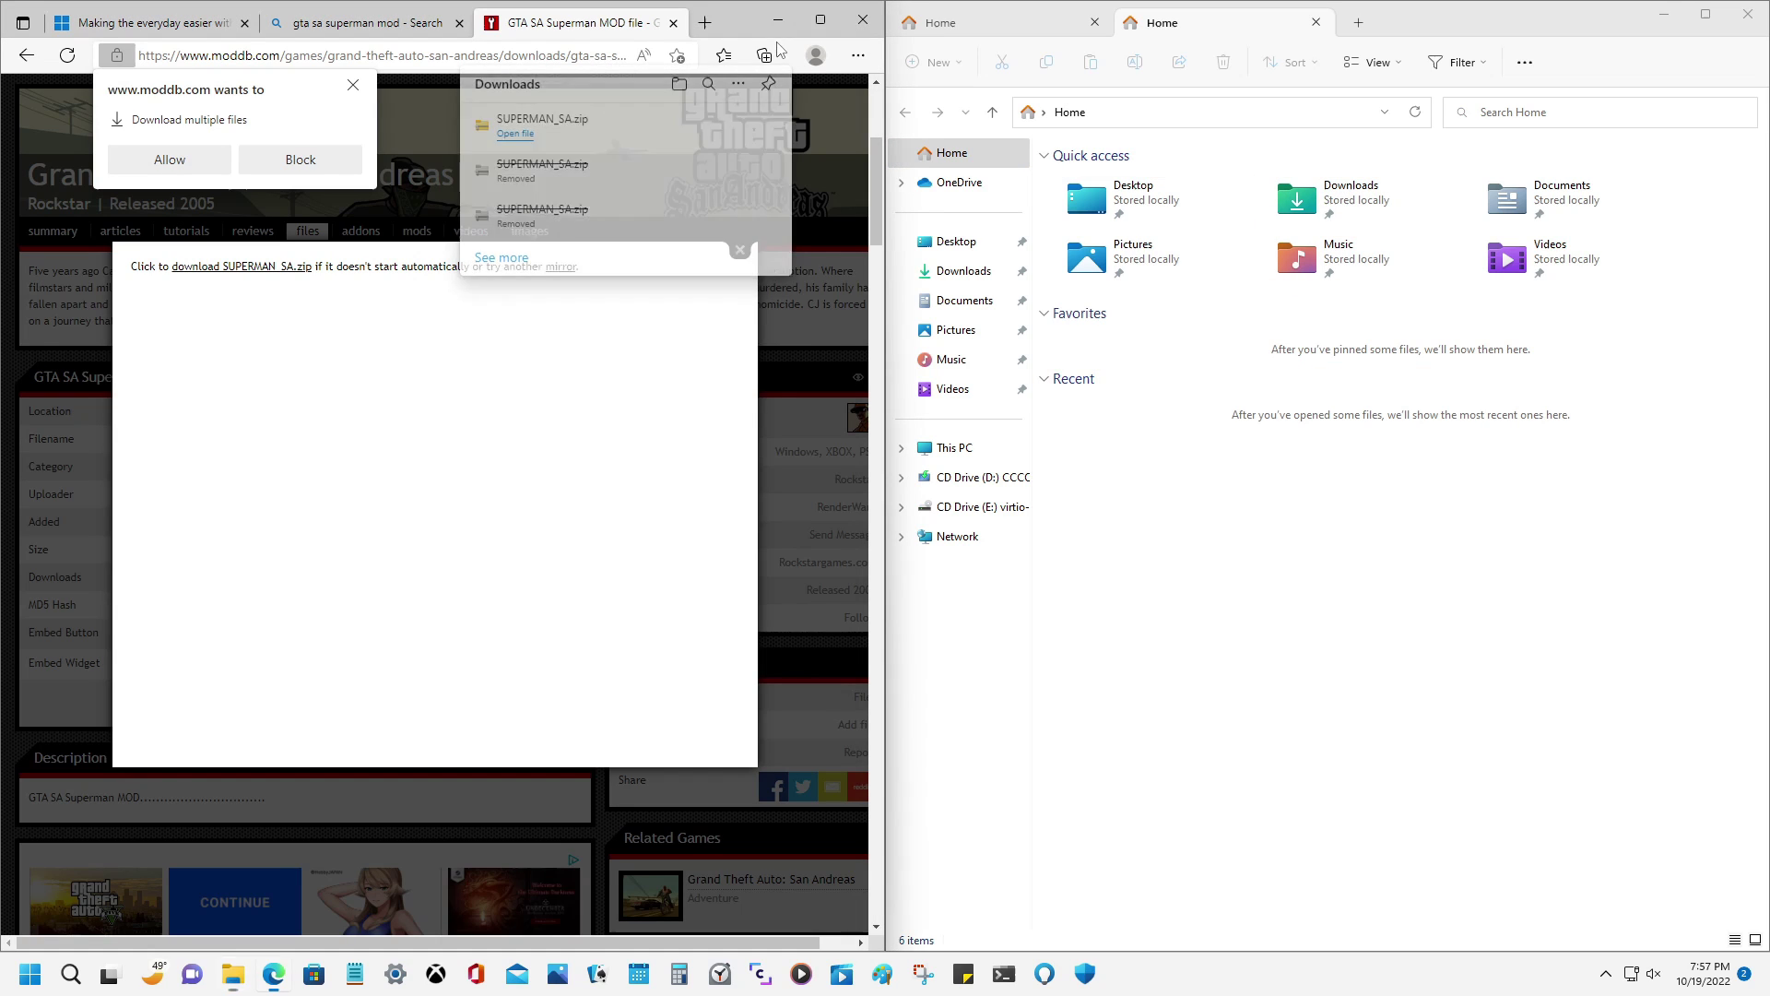
pyautogui.click(962, 273)
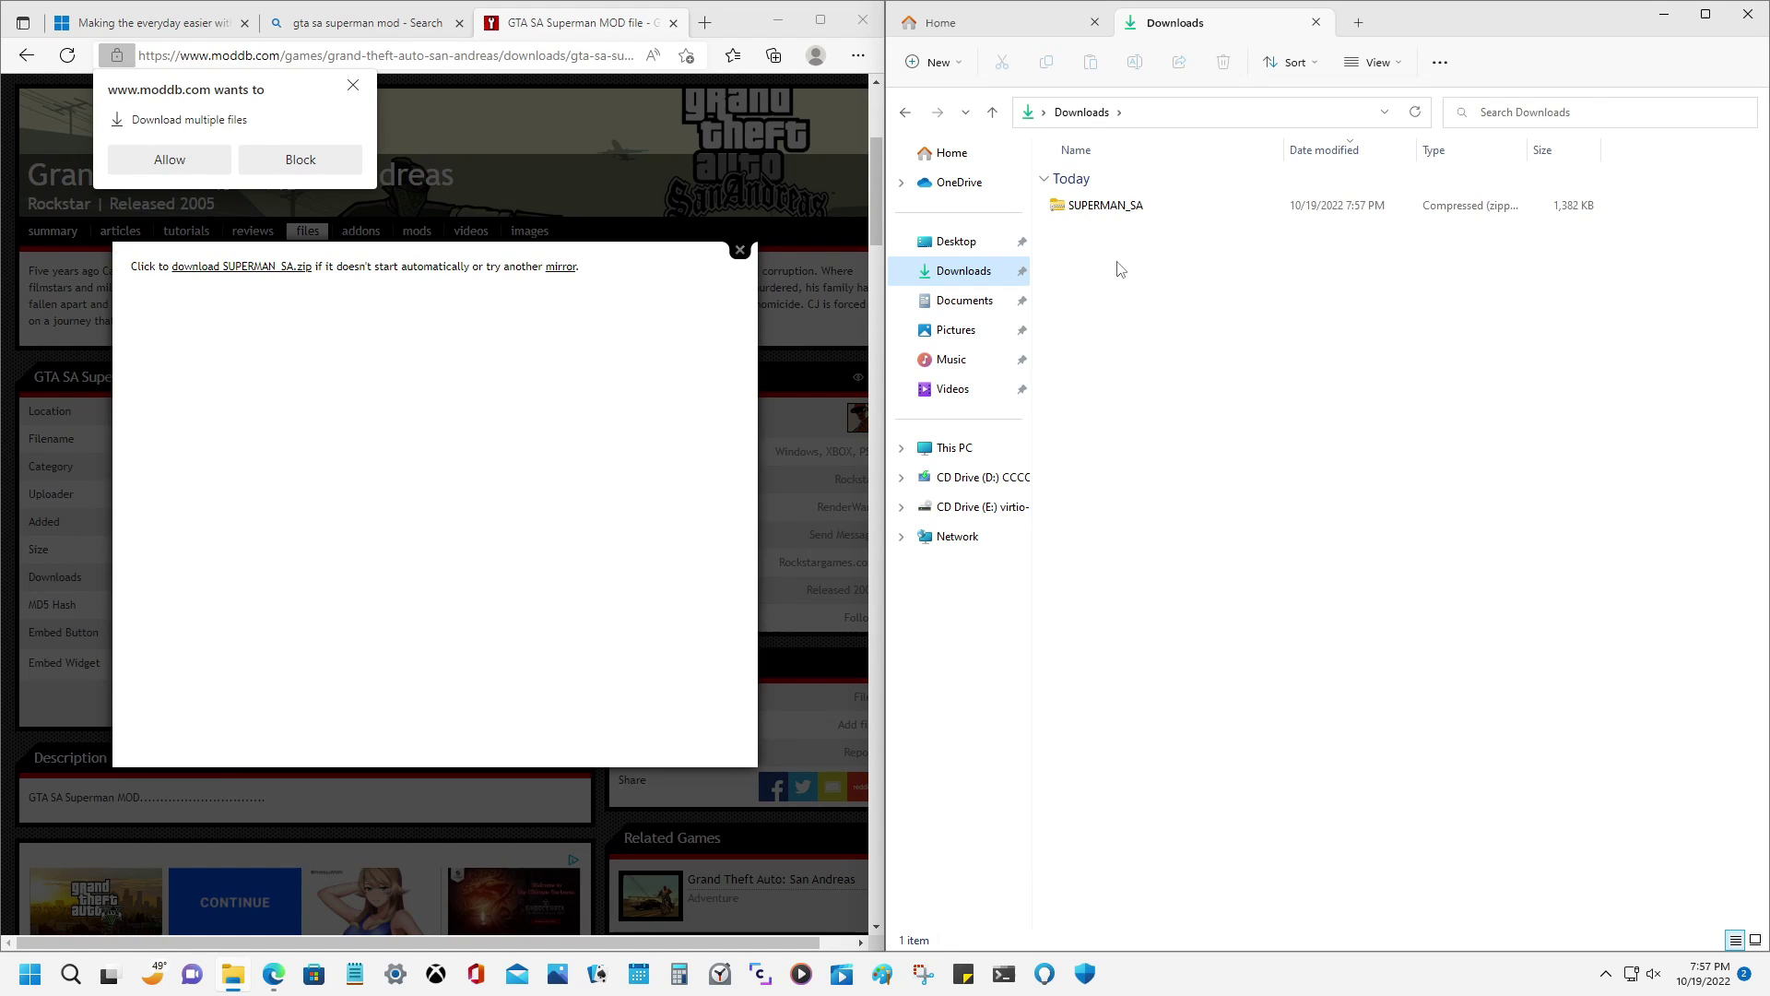
# Cut SUPERMAN_SA.zip from Downloads and paste it into C:\Program Files\Windows Media Player, granting admin permission
pyautogui.click(1107, 210)
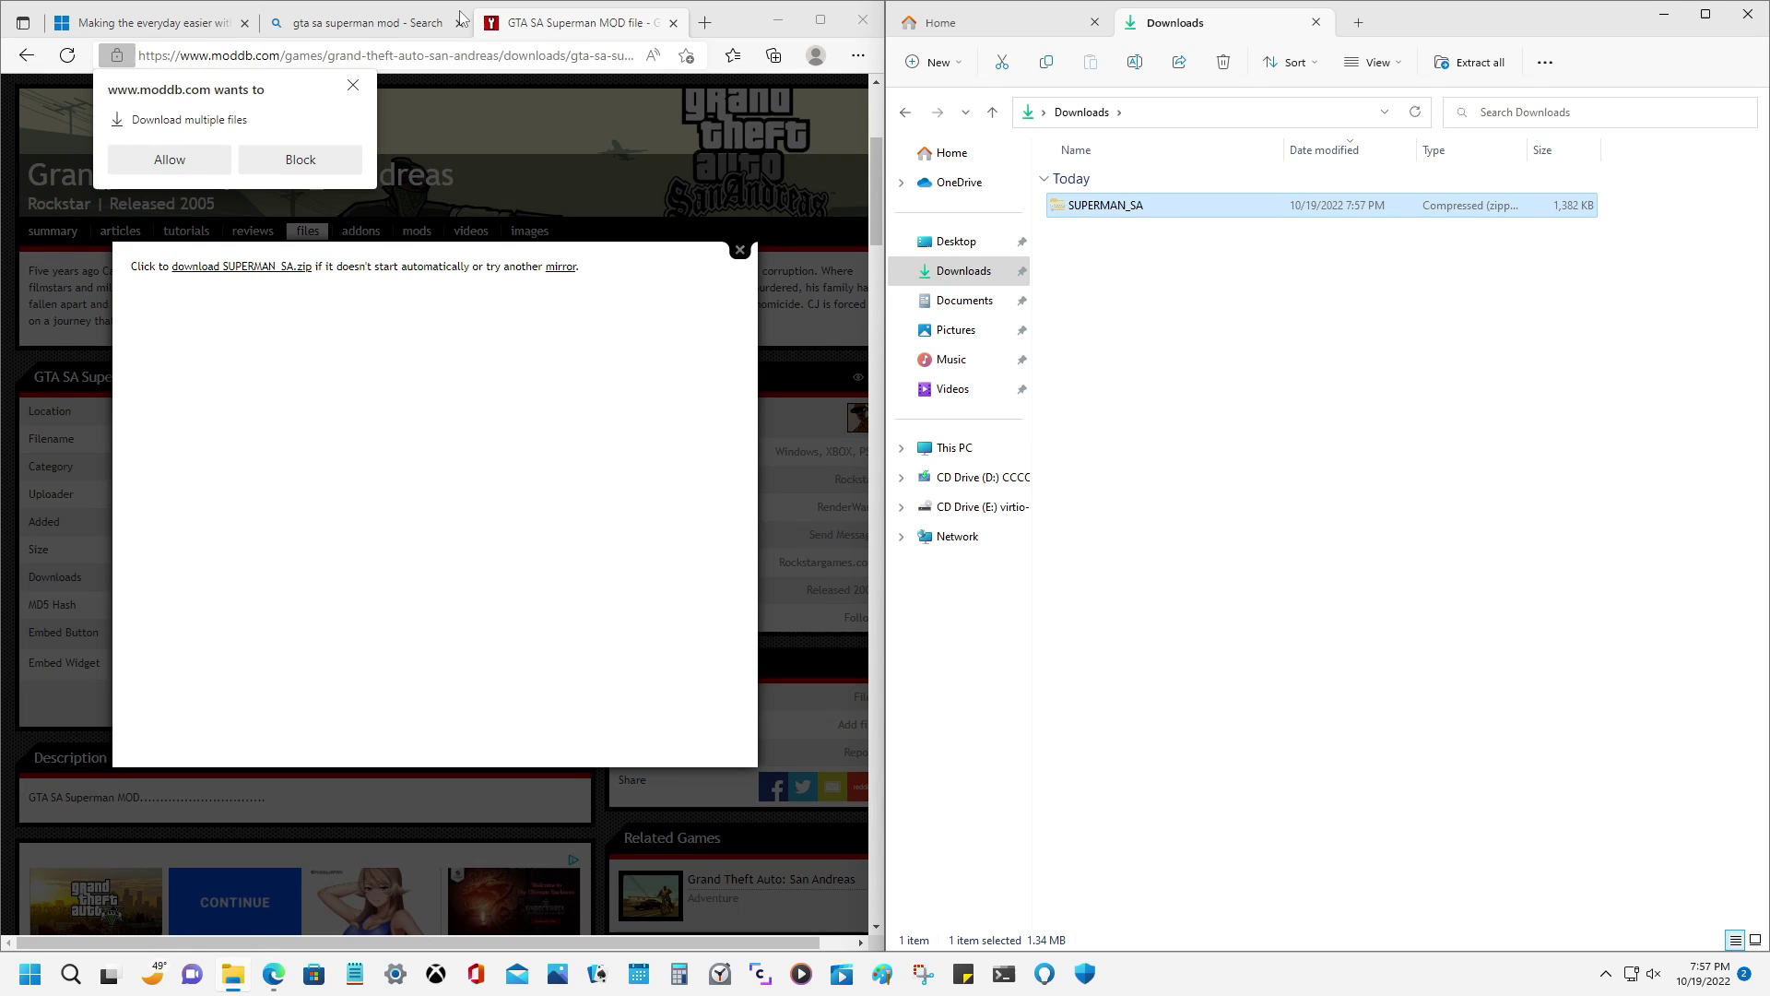
pyautogui.moveTo(463, 2)
pyautogui.mouseDown()
pyautogui.moveTo(443, 498)
pyautogui.moveTo(435, 7)
pyautogui.mouseUp()
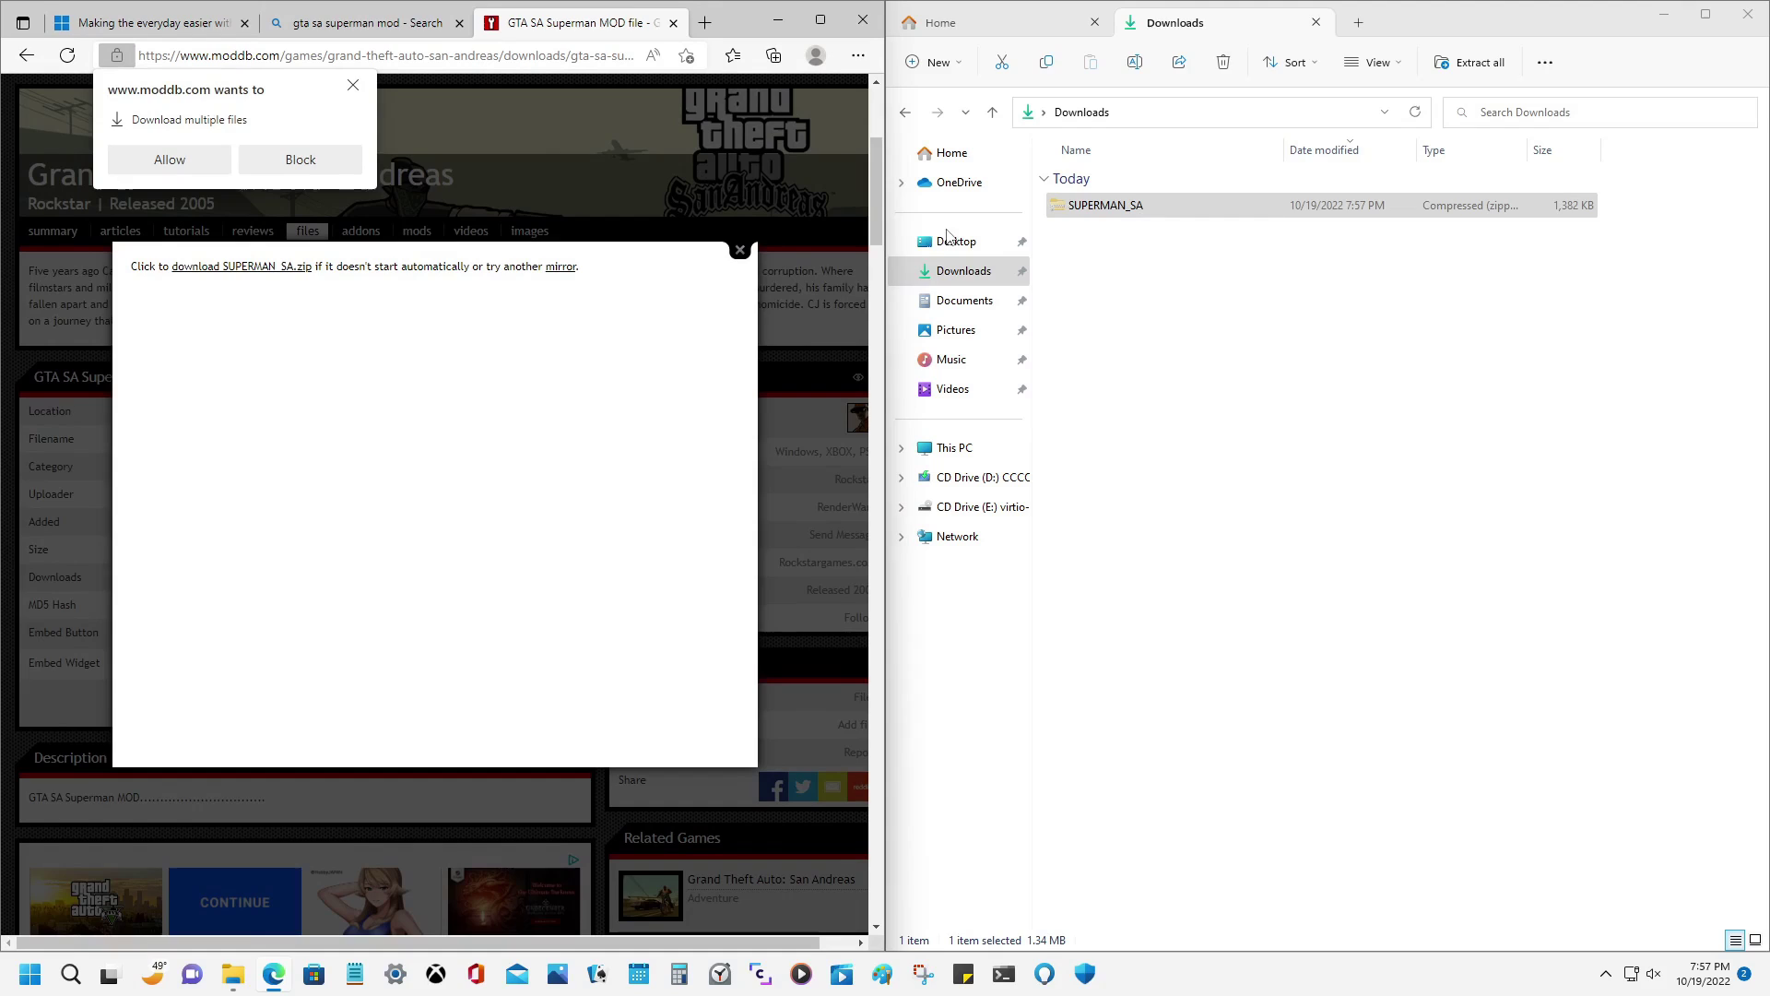
pyautogui.click(964, 28)
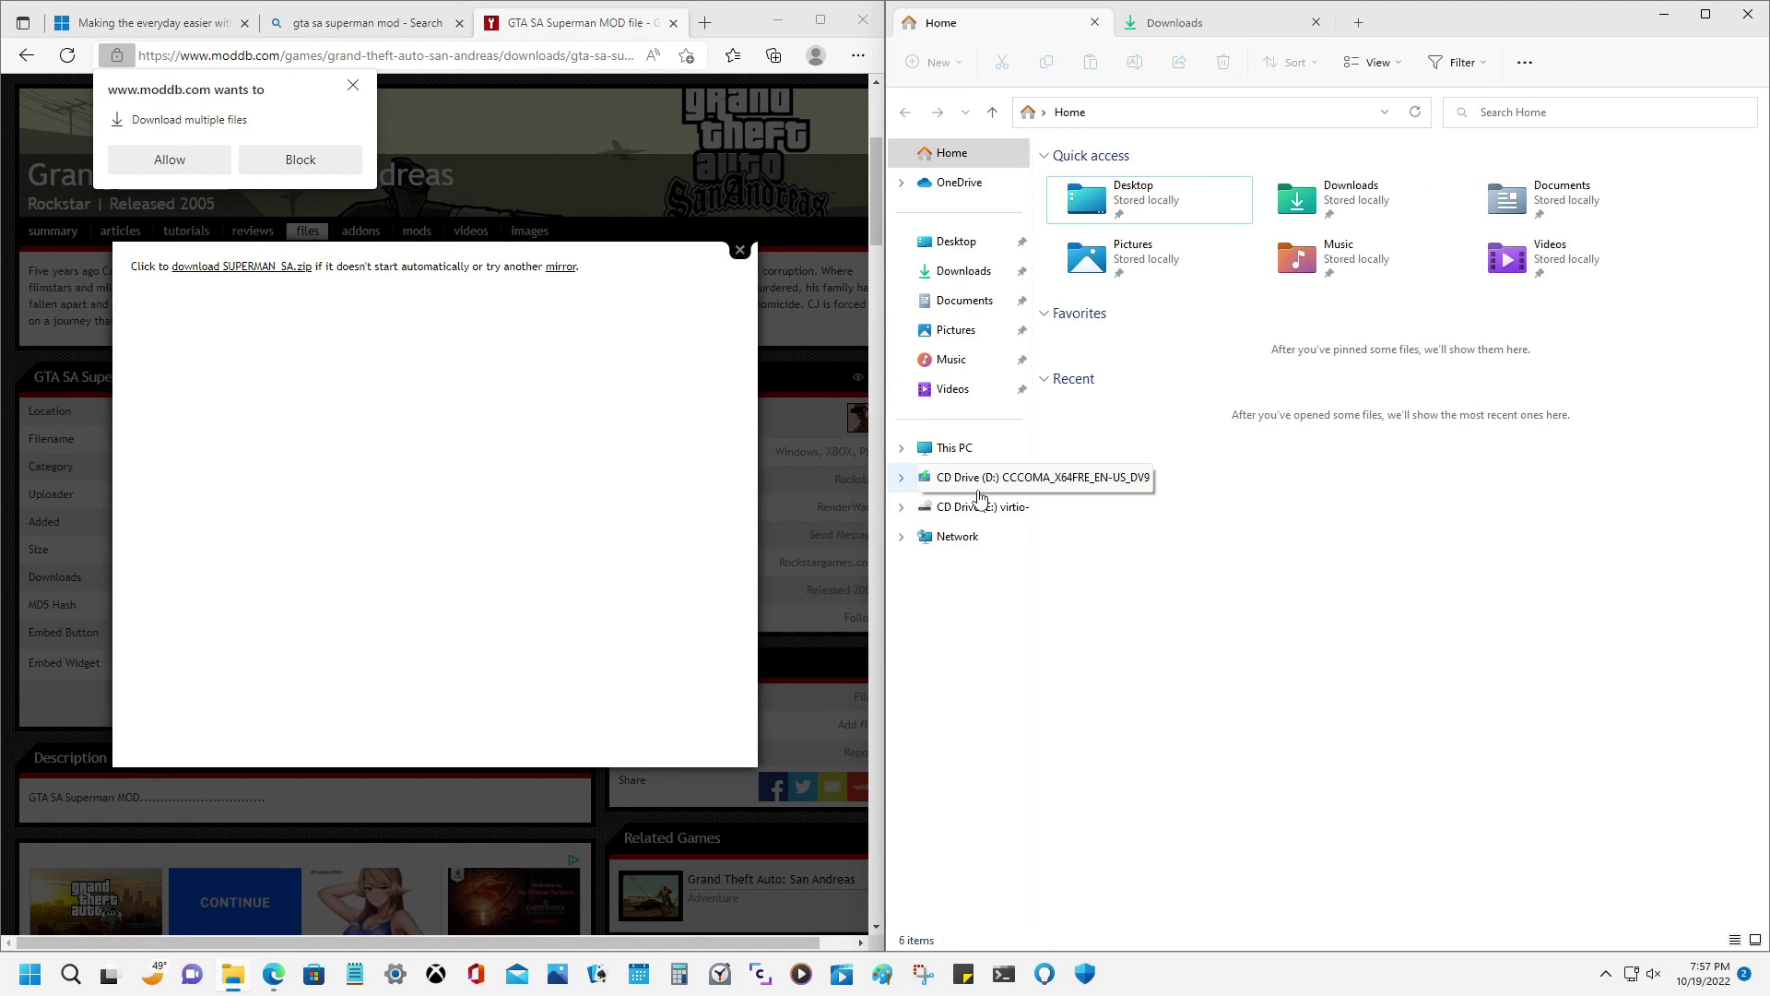
pyautogui.click(968, 449)
pyautogui.doubleClick(1159, 189)
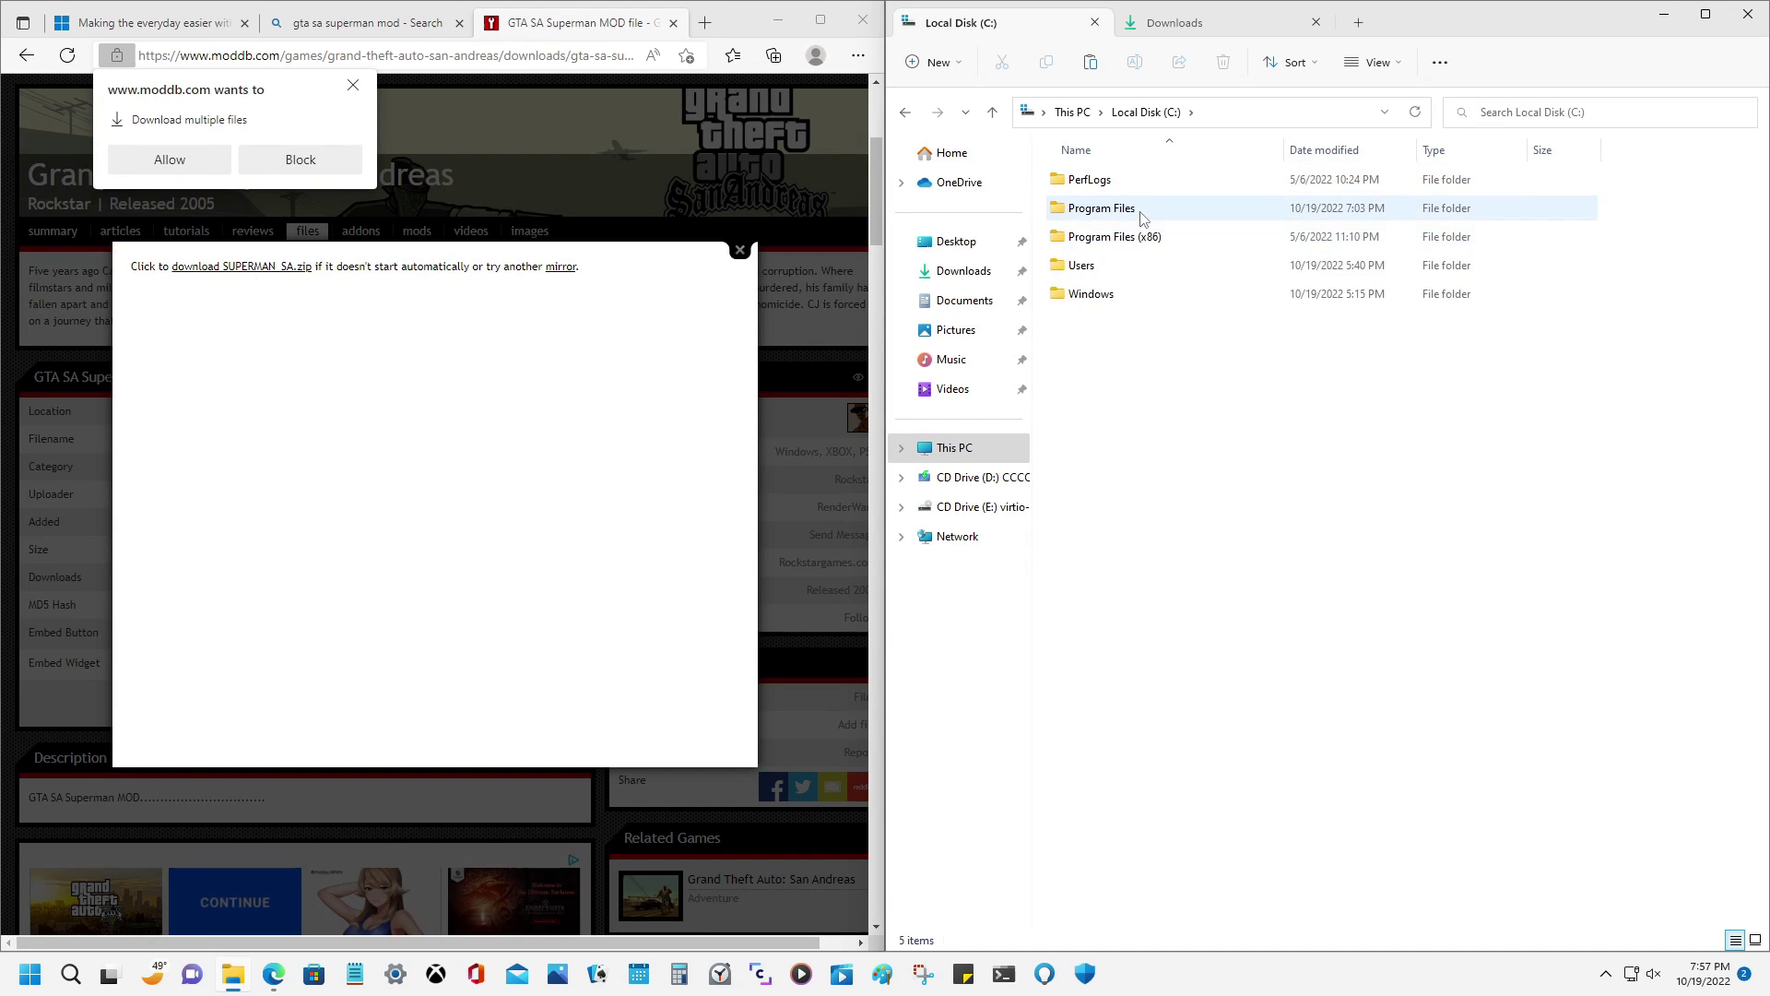
pyautogui.doubleClick(1143, 206)
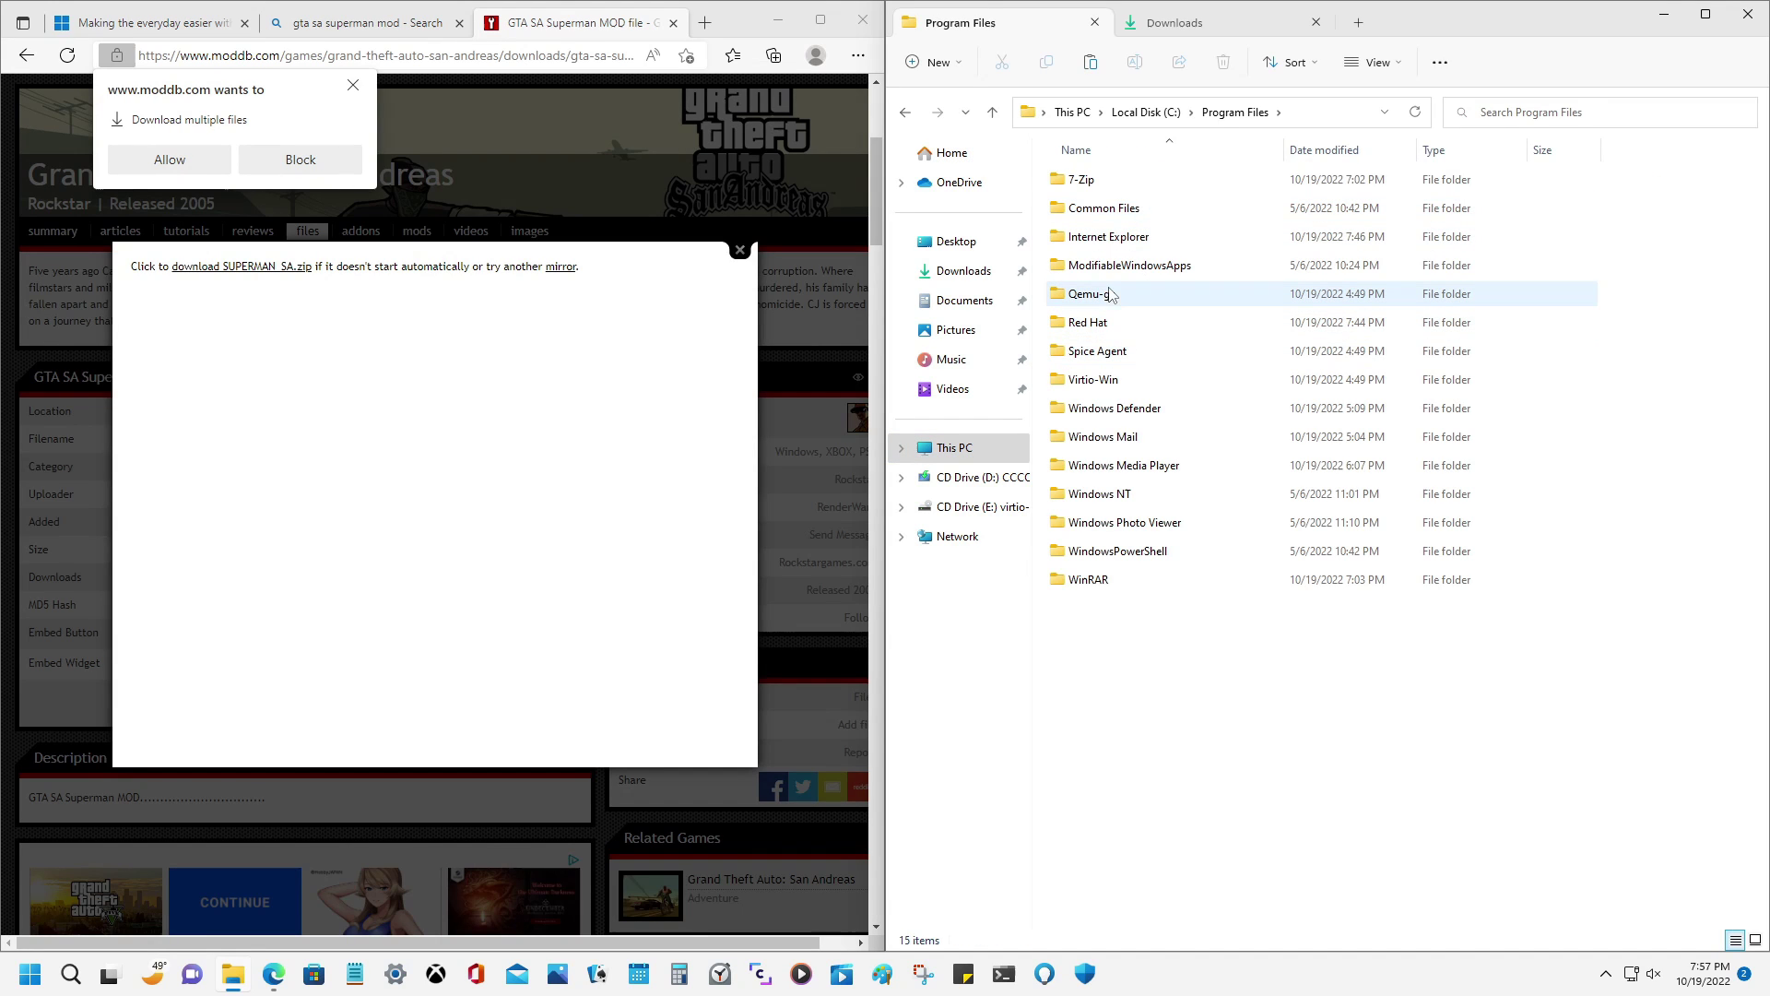
pyautogui.doubleClick(1126, 465)
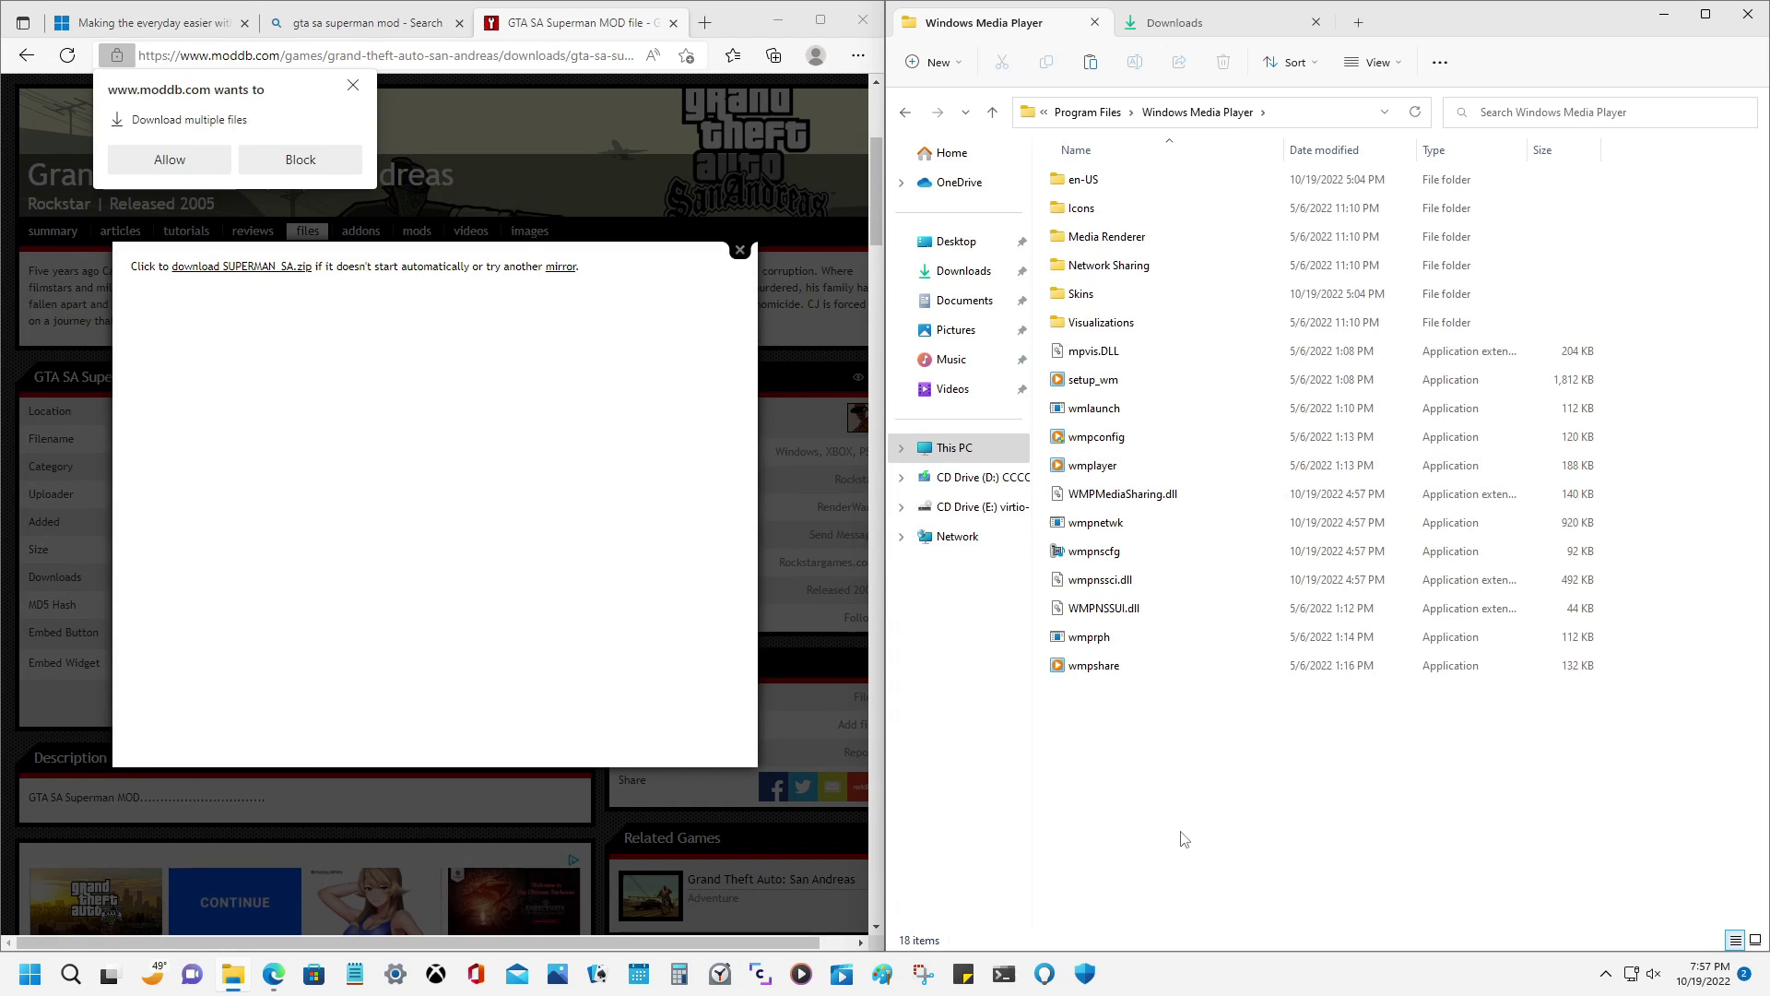
pyautogui.hotkey('ctrl', 'v')
pyautogui.click(833, 360)
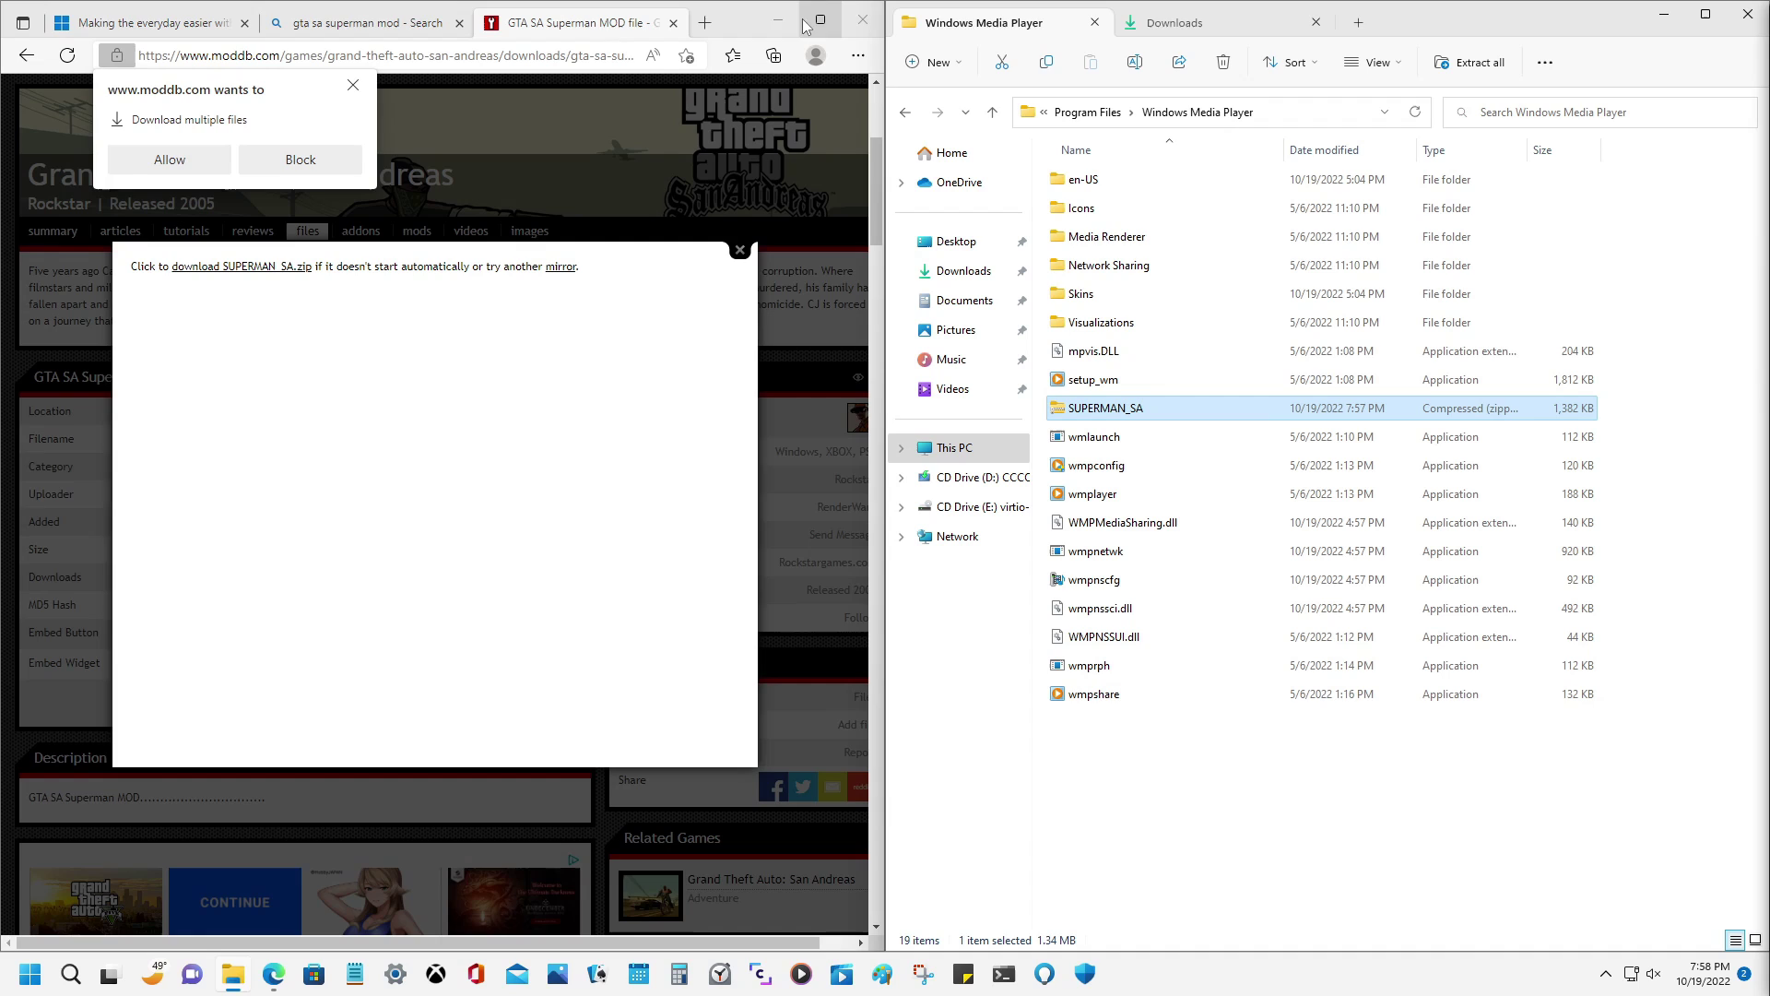
# Close the Microsoft Edge window showing the ModDB download page
pyautogui.click(863, 20)
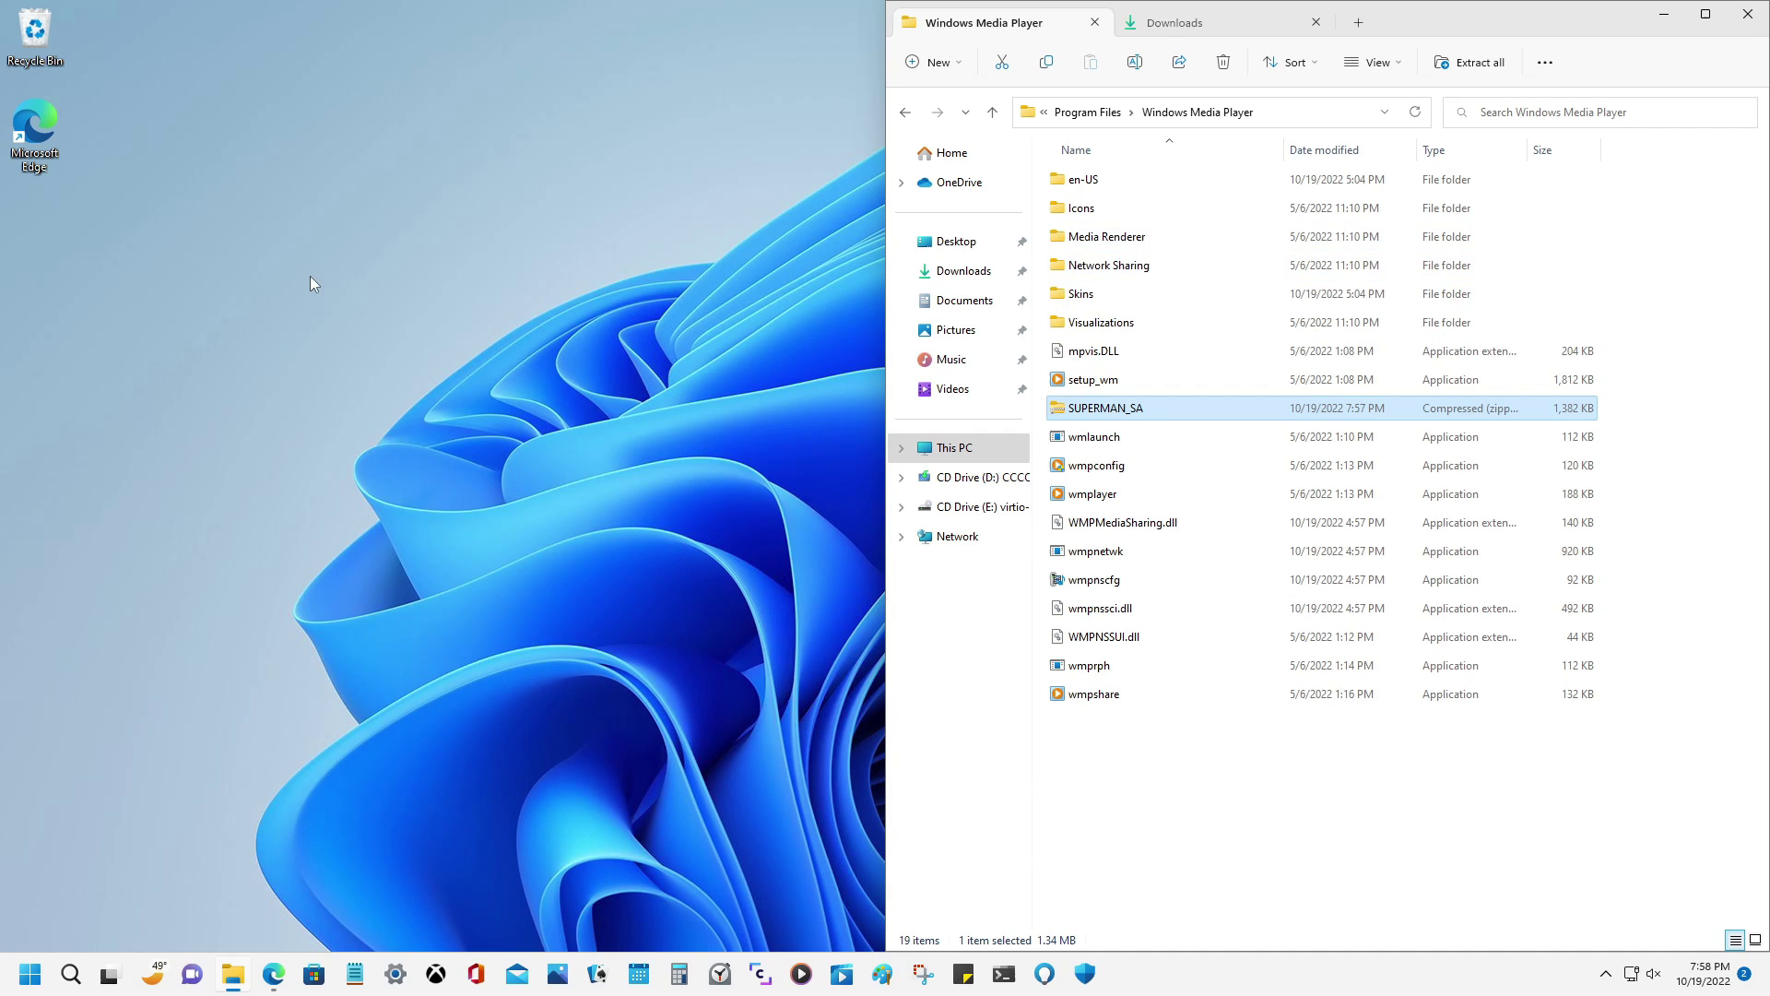
# Switch to the empty Downloads tab and repeatedly try dragging it out into its own window
pyautogui.click(1220, 22)
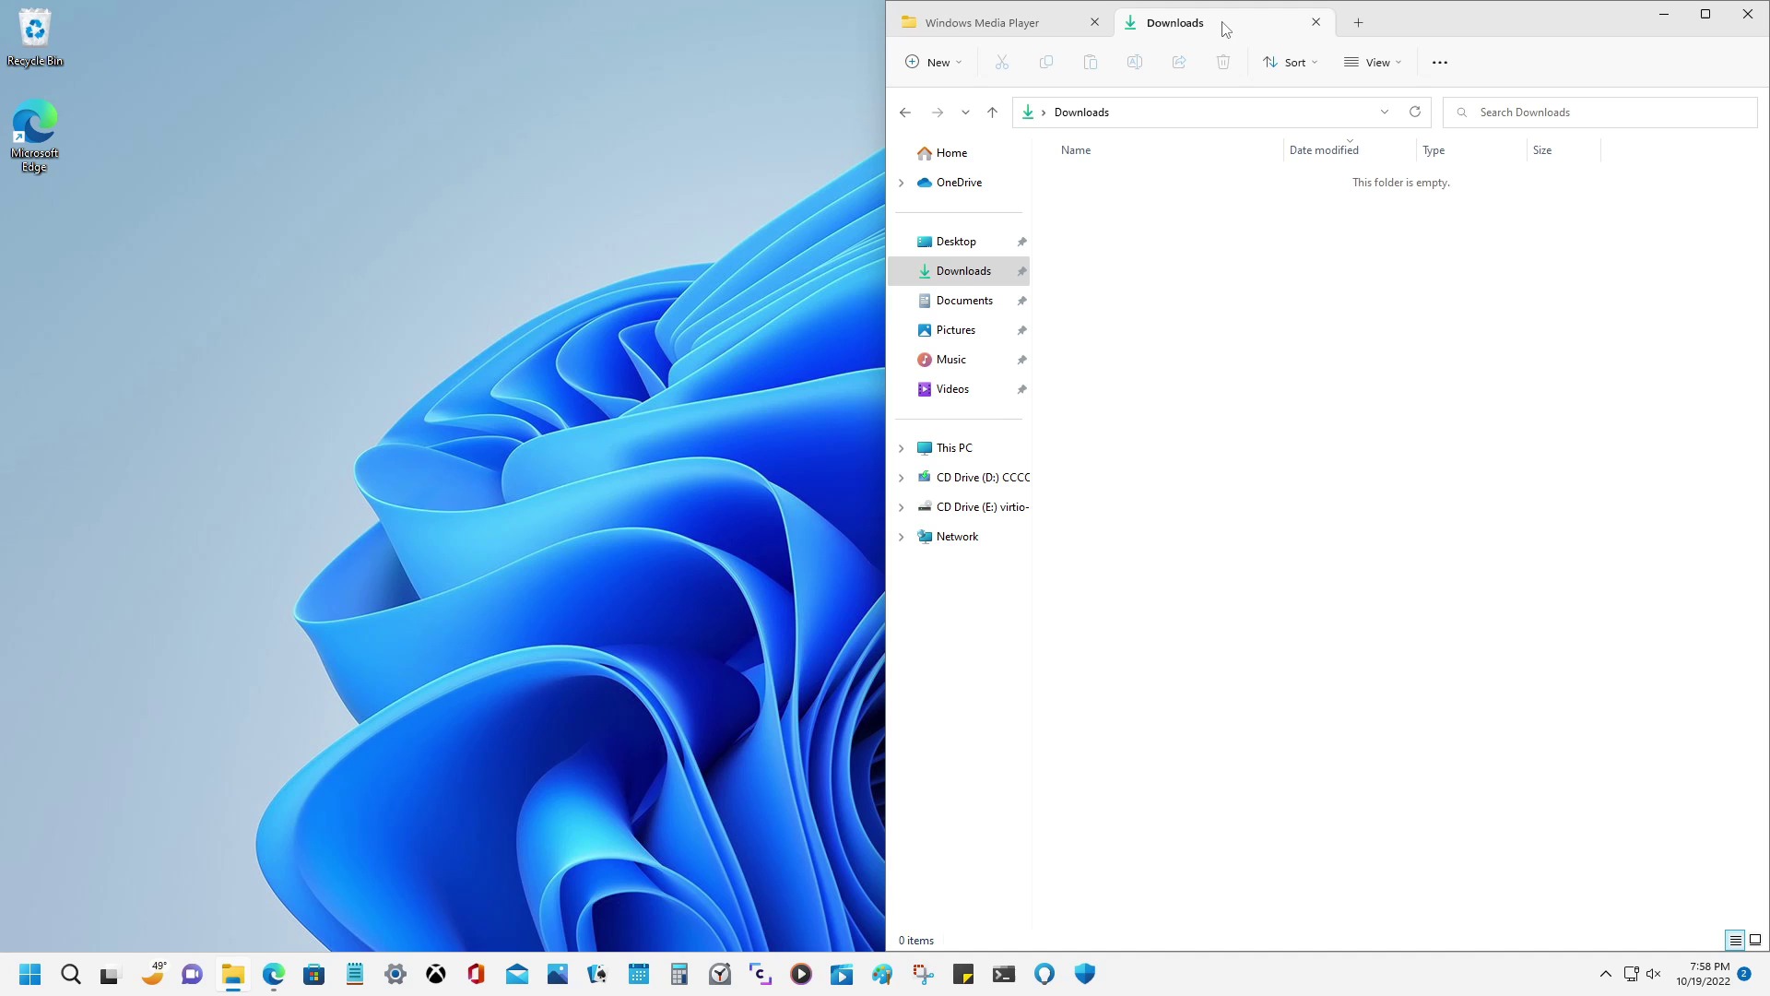
pyautogui.moveTo(1226, 29); pyautogui.dragTo(671, 279)
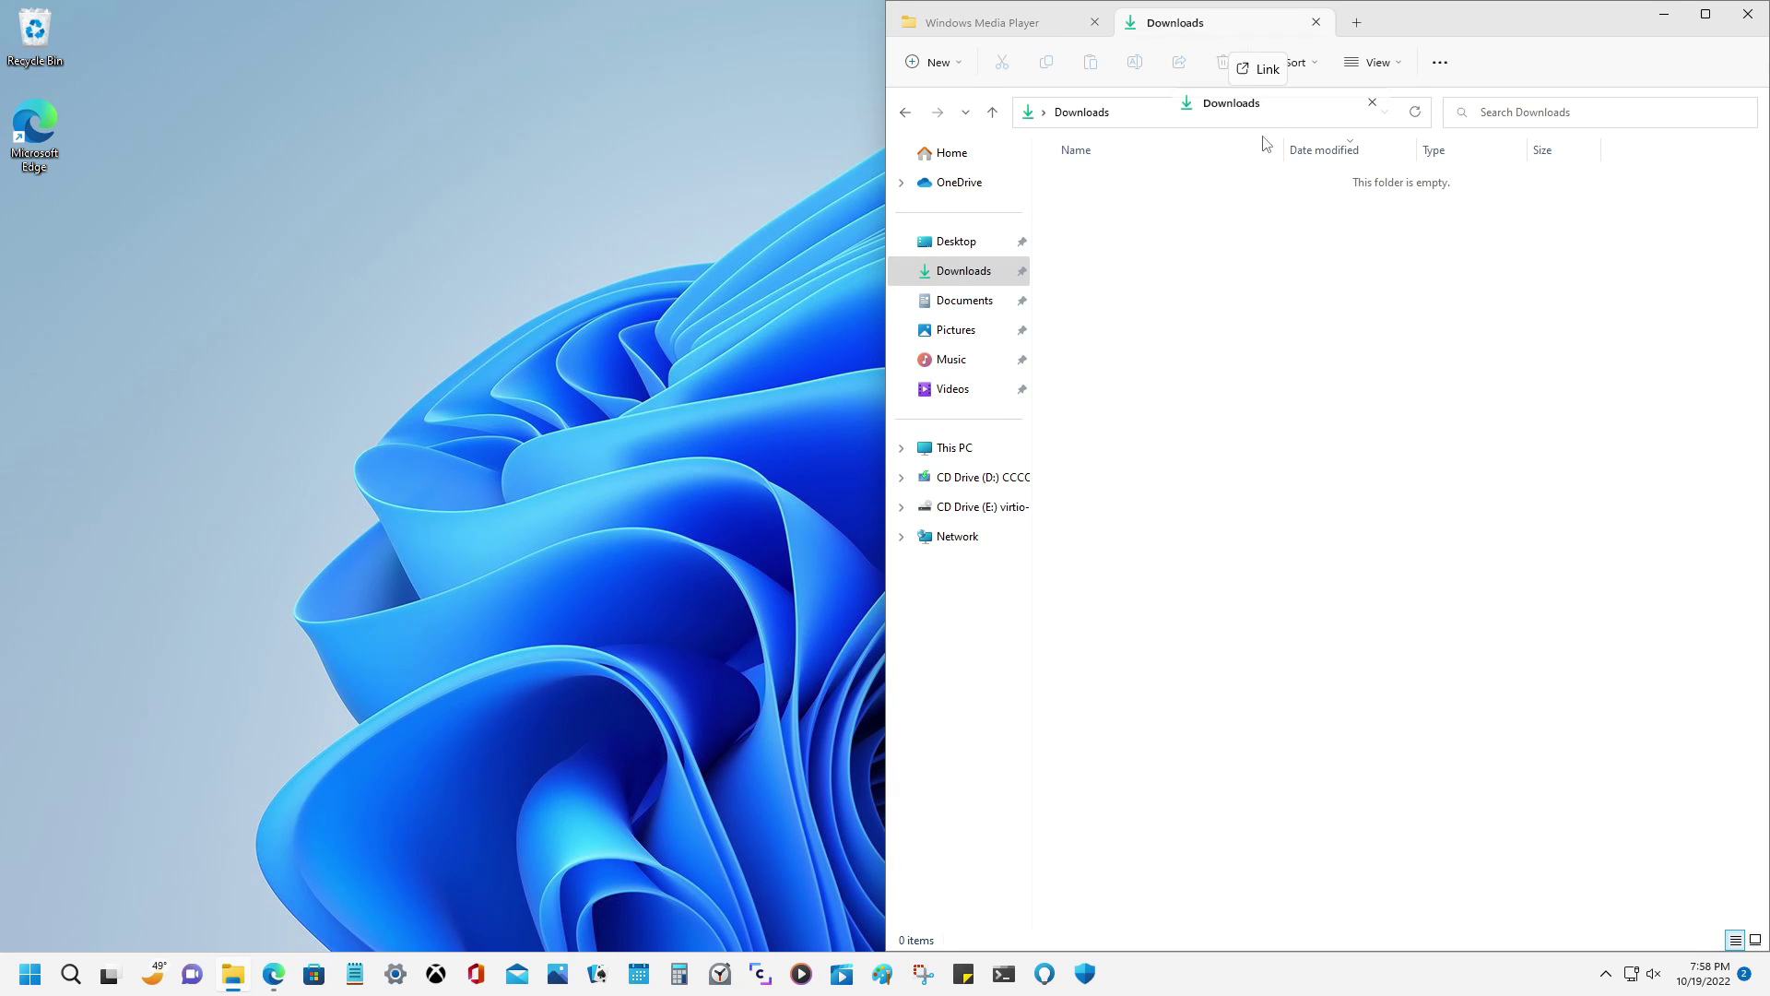
pyautogui.moveTo(1205, 23); pyautogui.dragTo(1134, 266)
pyautogui.moveTo(771, 360); pyautogui.dragTo(850, 490)
pyautogui.moveTo(1194, 32); pyautogui.dragTo(454, 517)
pyautogui.moveTo(1190, 33); pyautogui.dragTo(444, 423)
# Add a Home tab to the Explorer window and restore it to a smaller floating size
pyautogui.click(1357, 22)
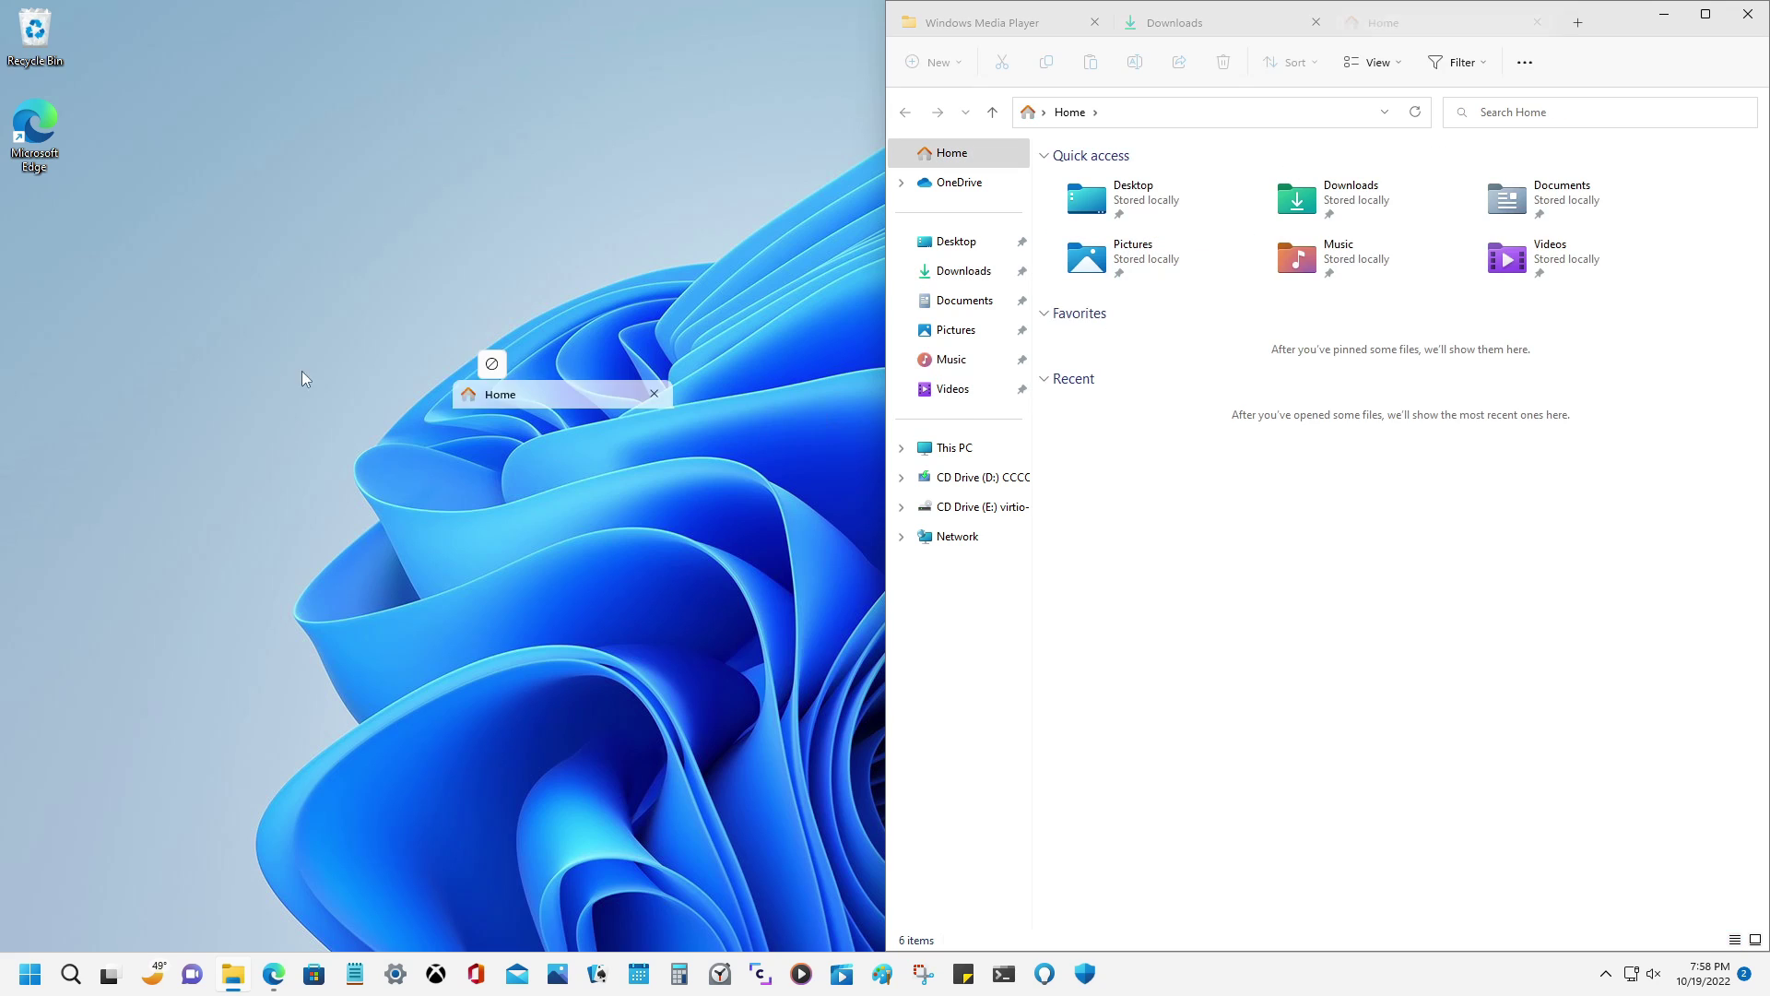
pyautogui.rightClick(1651, 22)
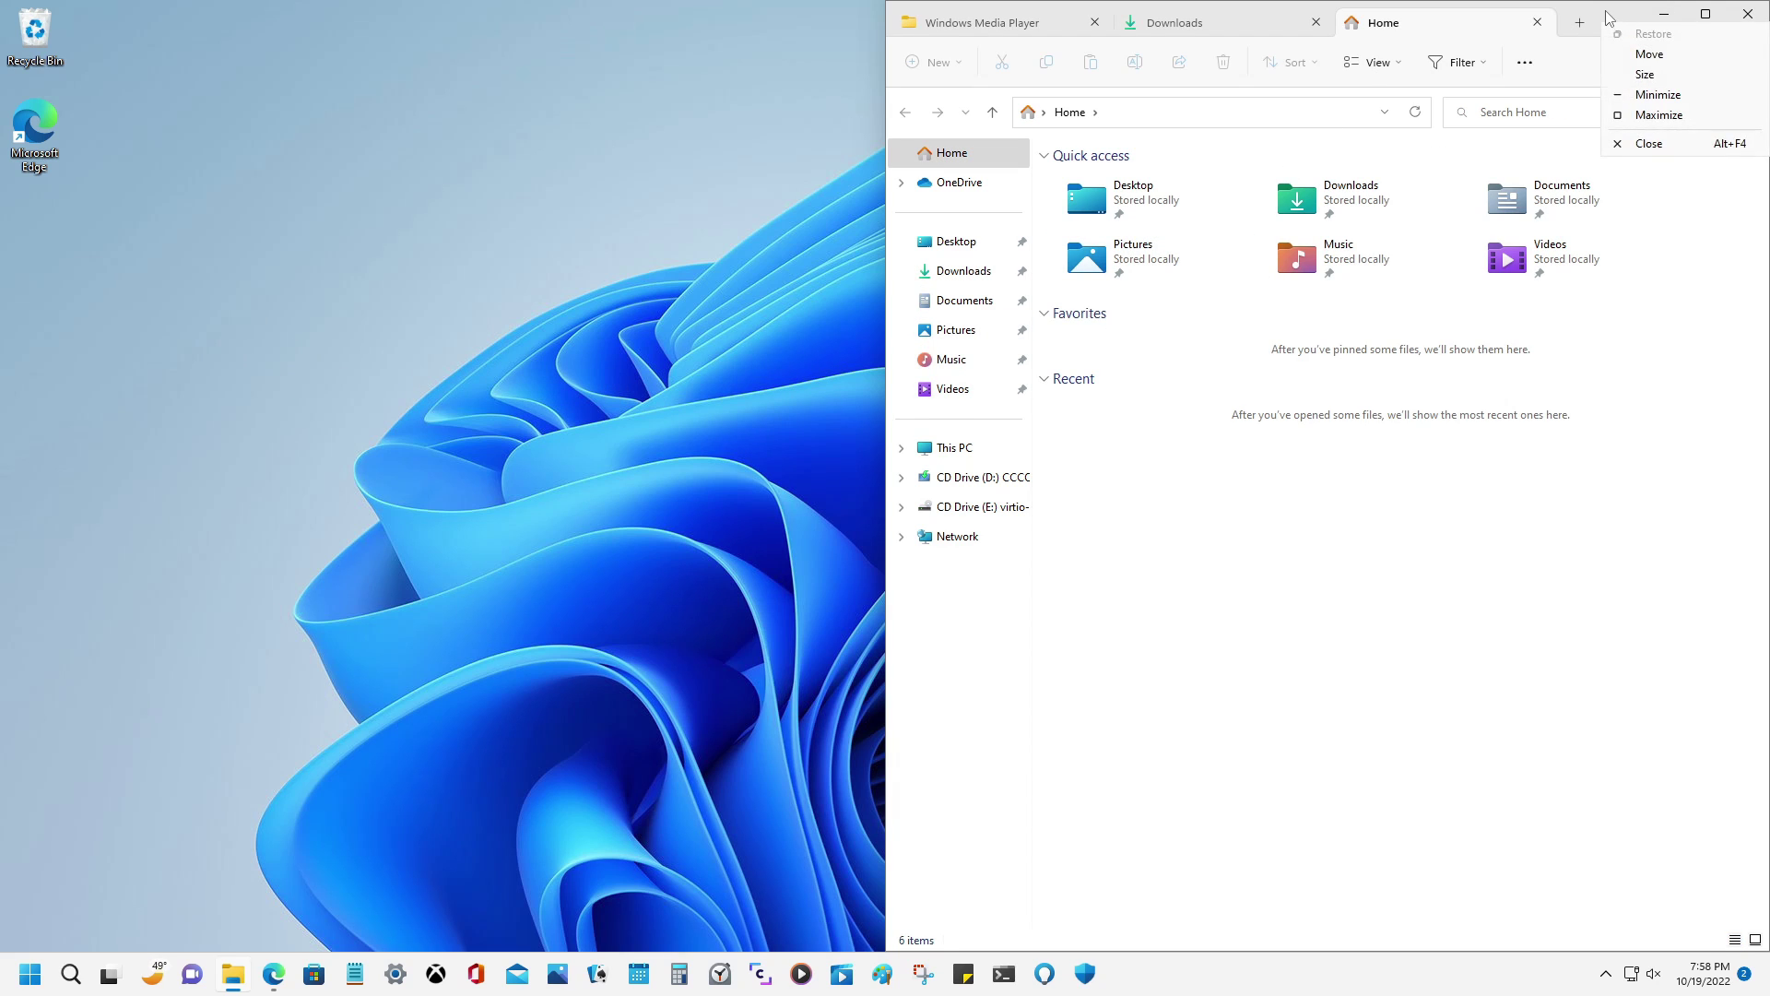
pyautogui.click(1606, 18)
pyautogui.doubleClick(1608, 19)
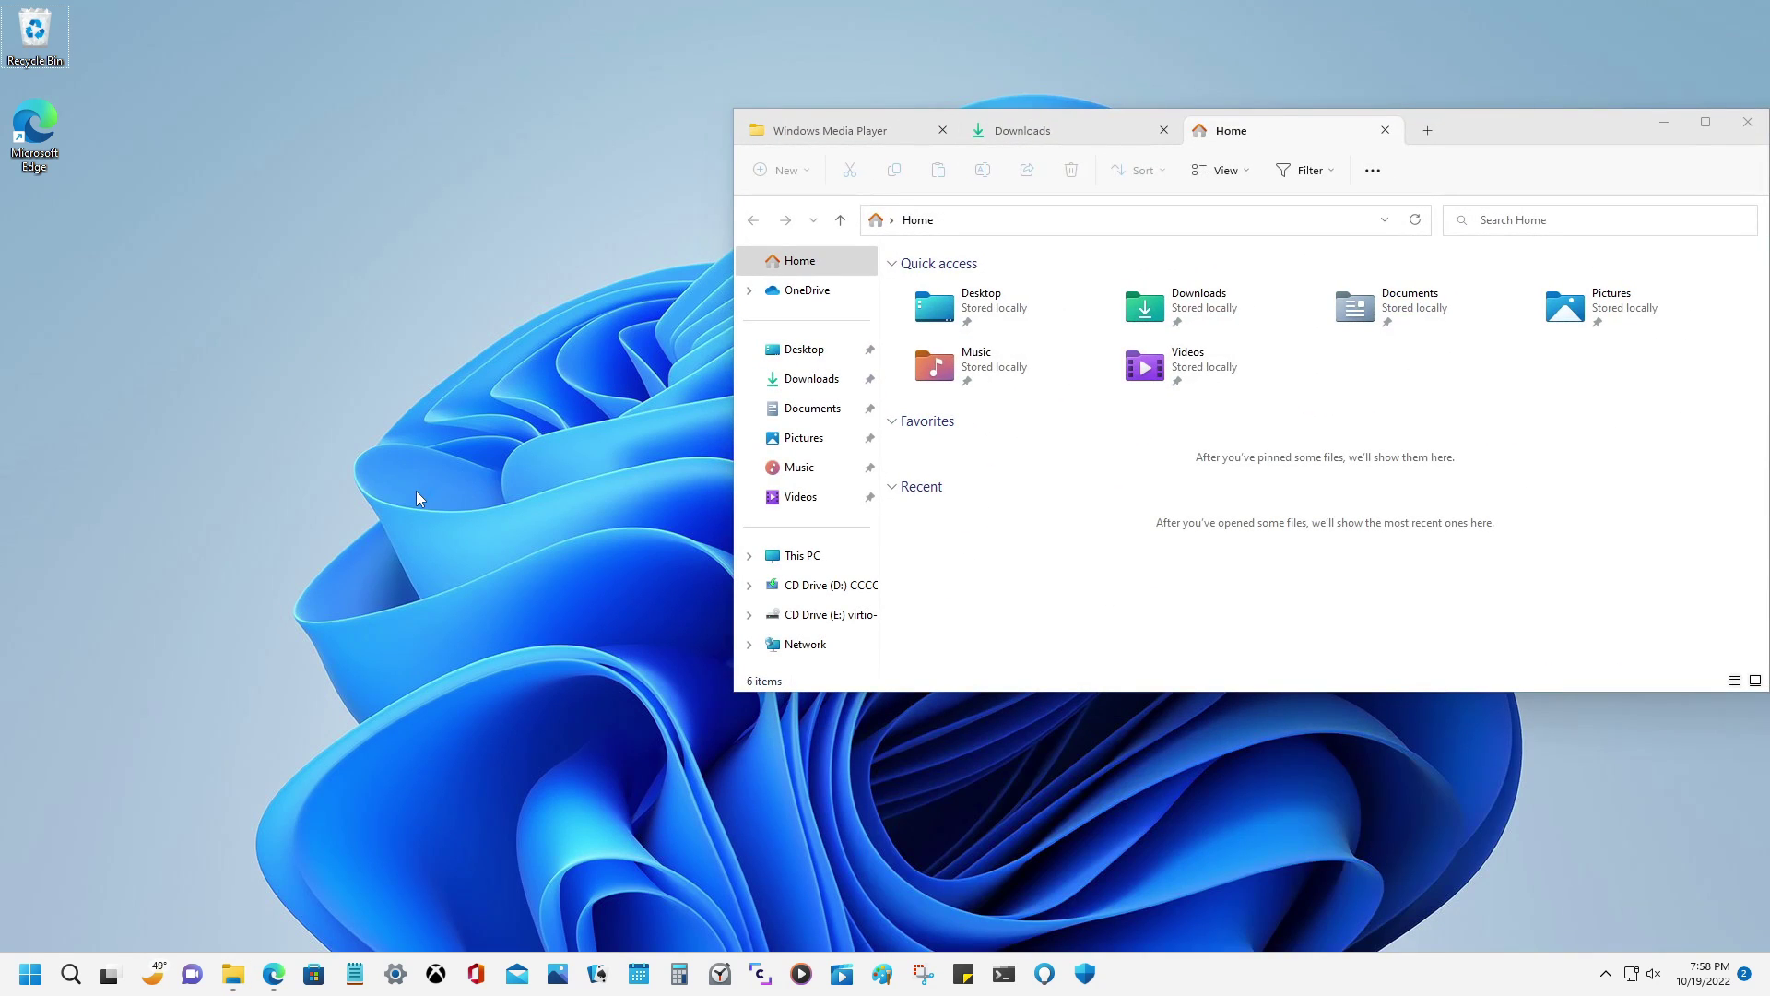
# Launch a second Explorer window, add two more Home tabs, and snap it to the left half
pyautogui.press('super+r')
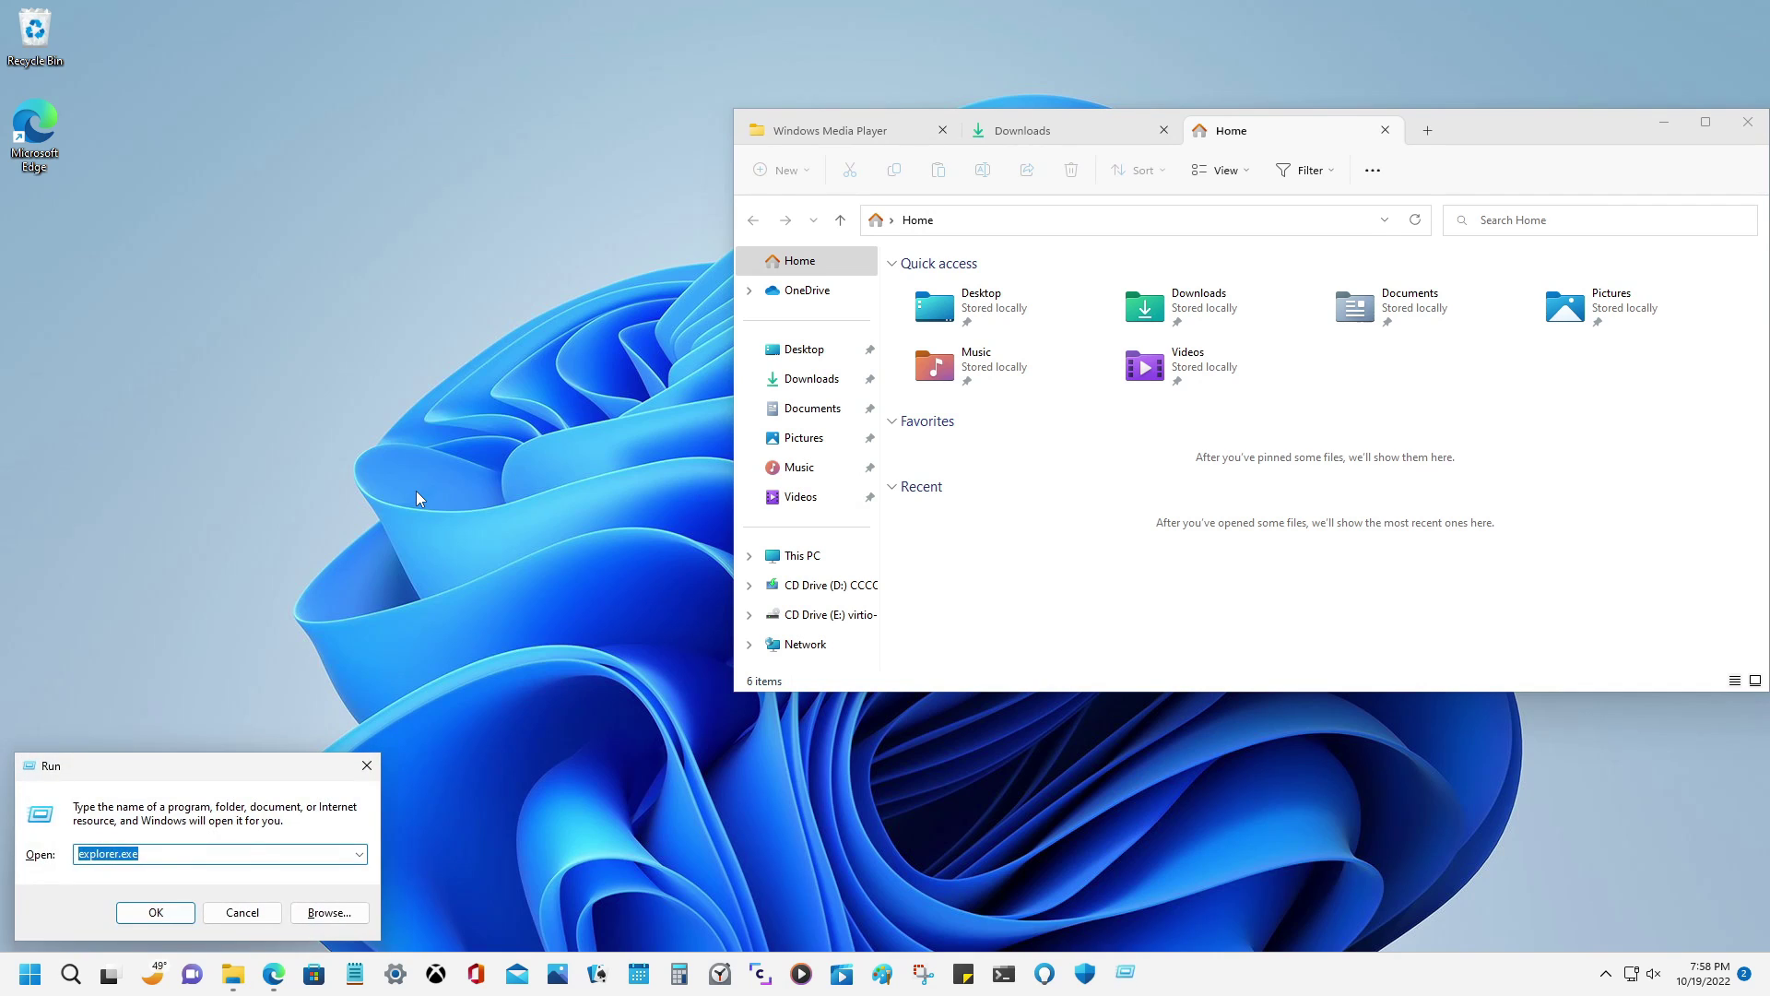
pyautogui.press('Escape')
pyautogui.press('super+e')
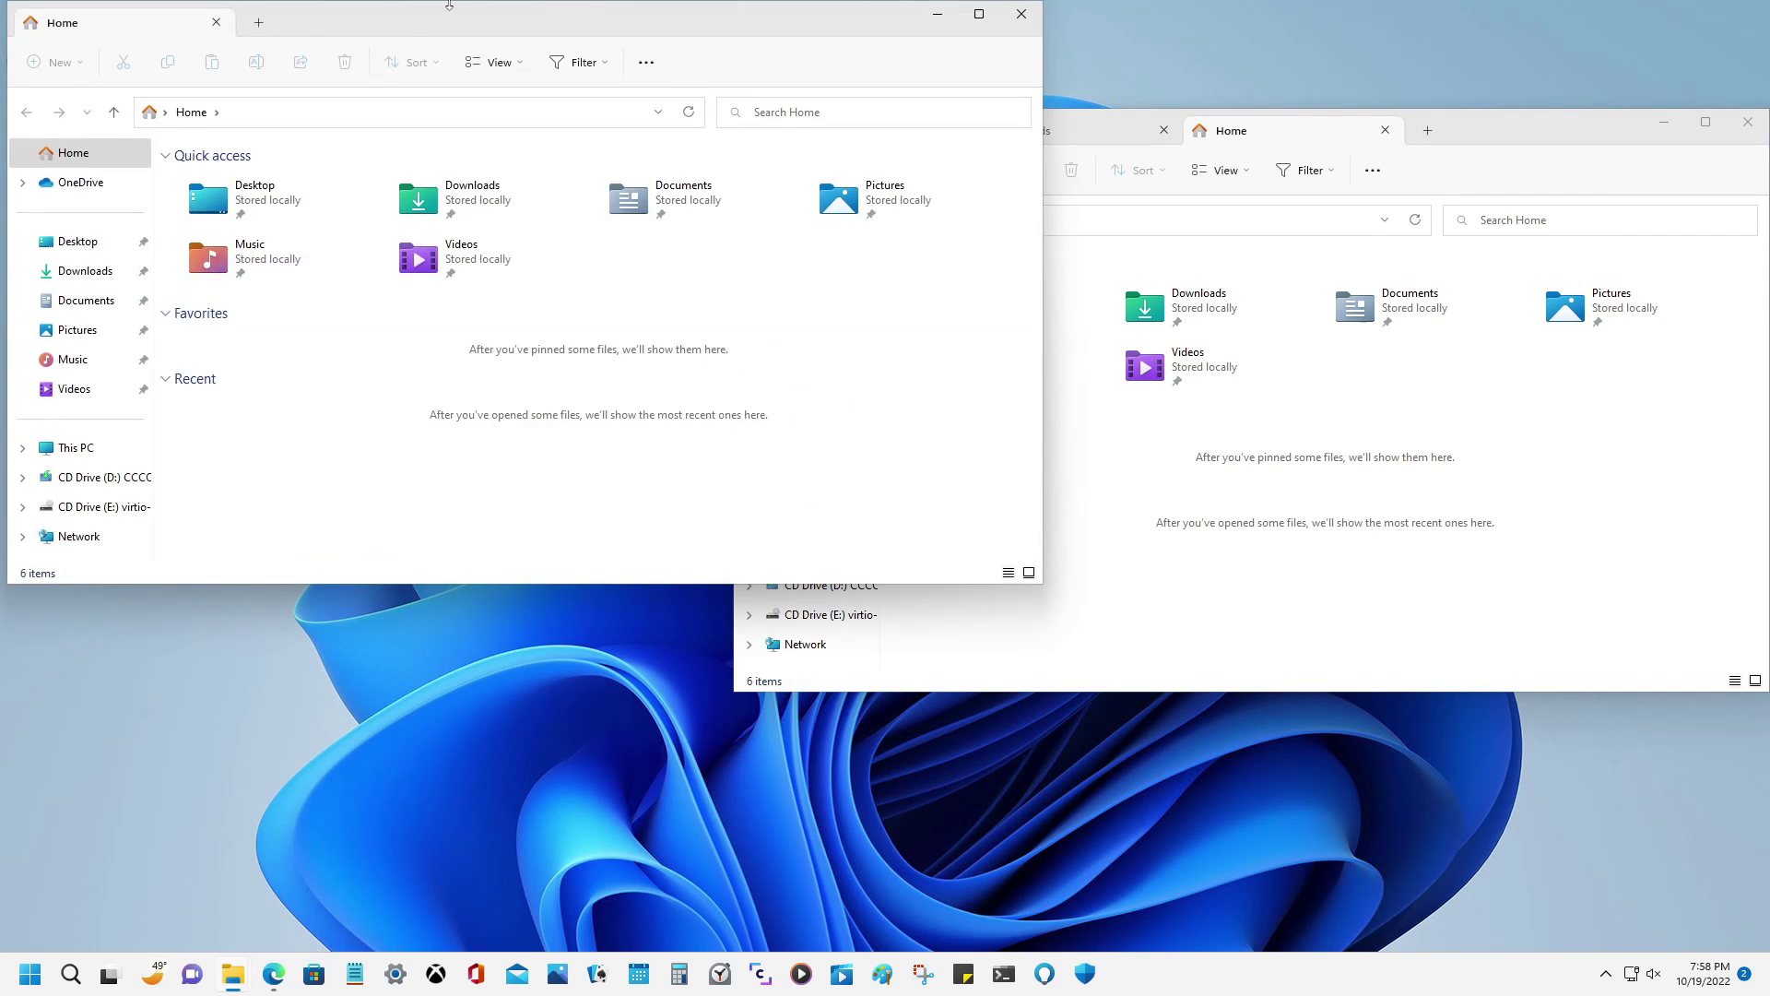
pyautogui.moveTo(648, 18); pyautogui.dragTo(645, 254)
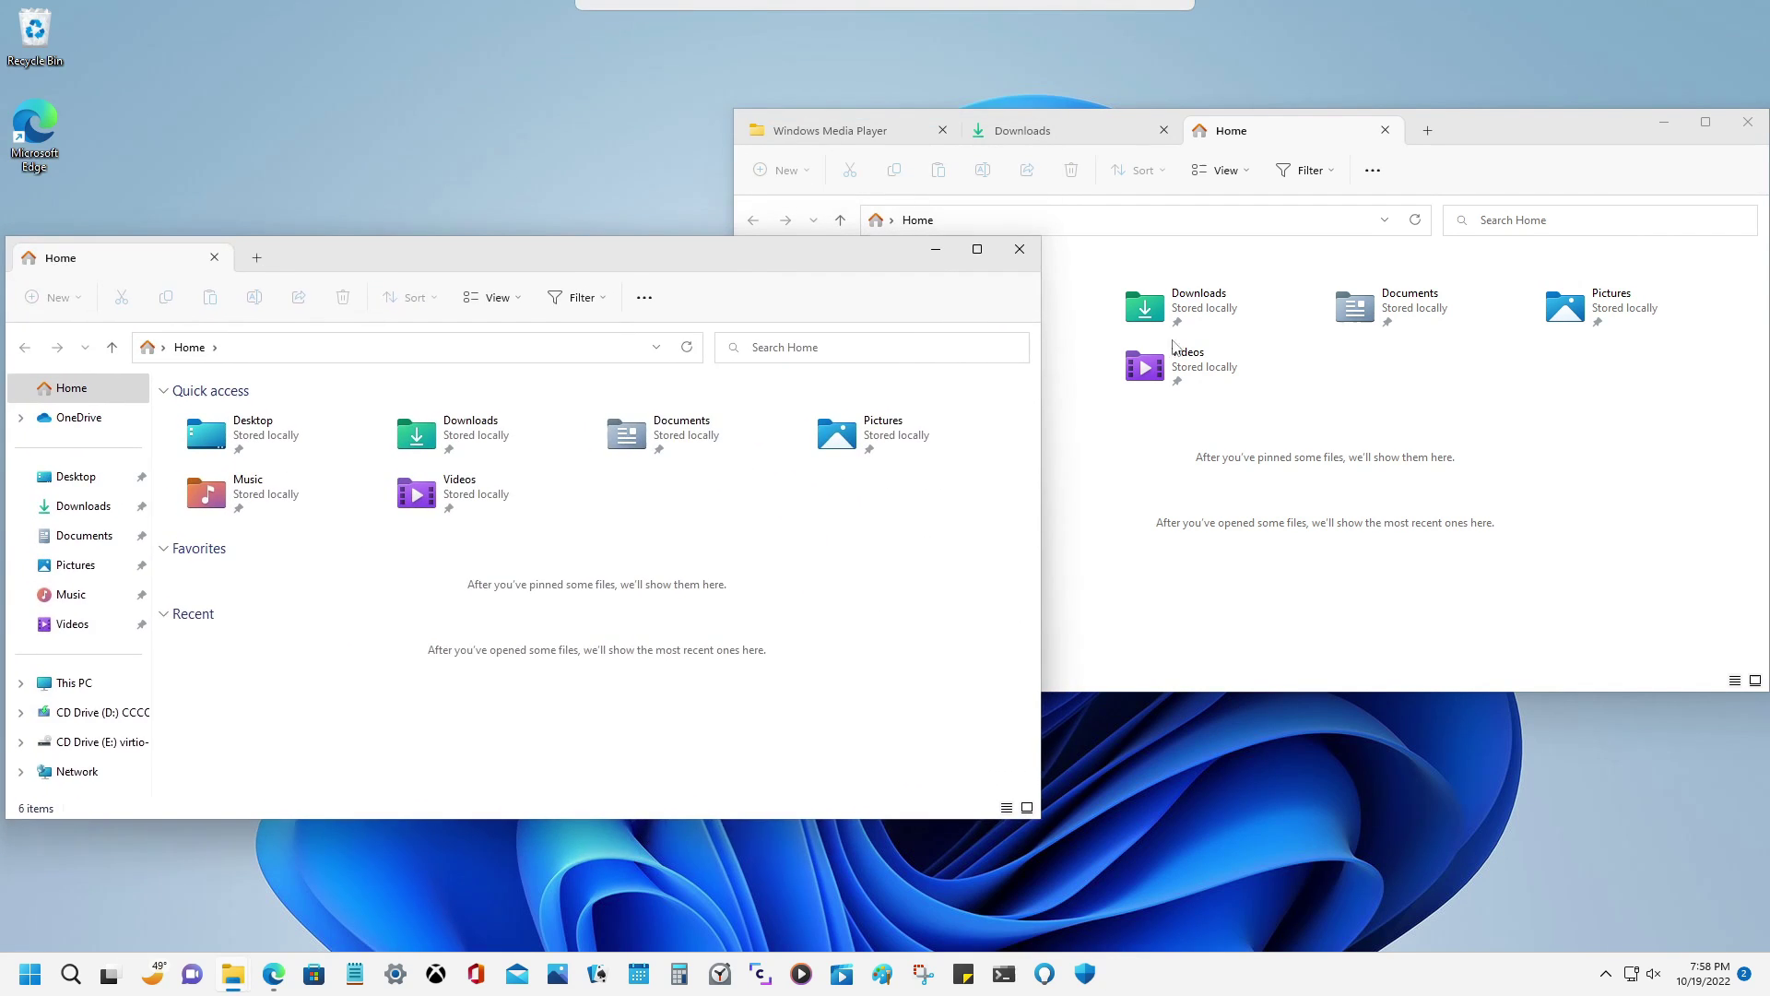
pyautogui.click(256, 258)
pyautogui.click(478, 257)
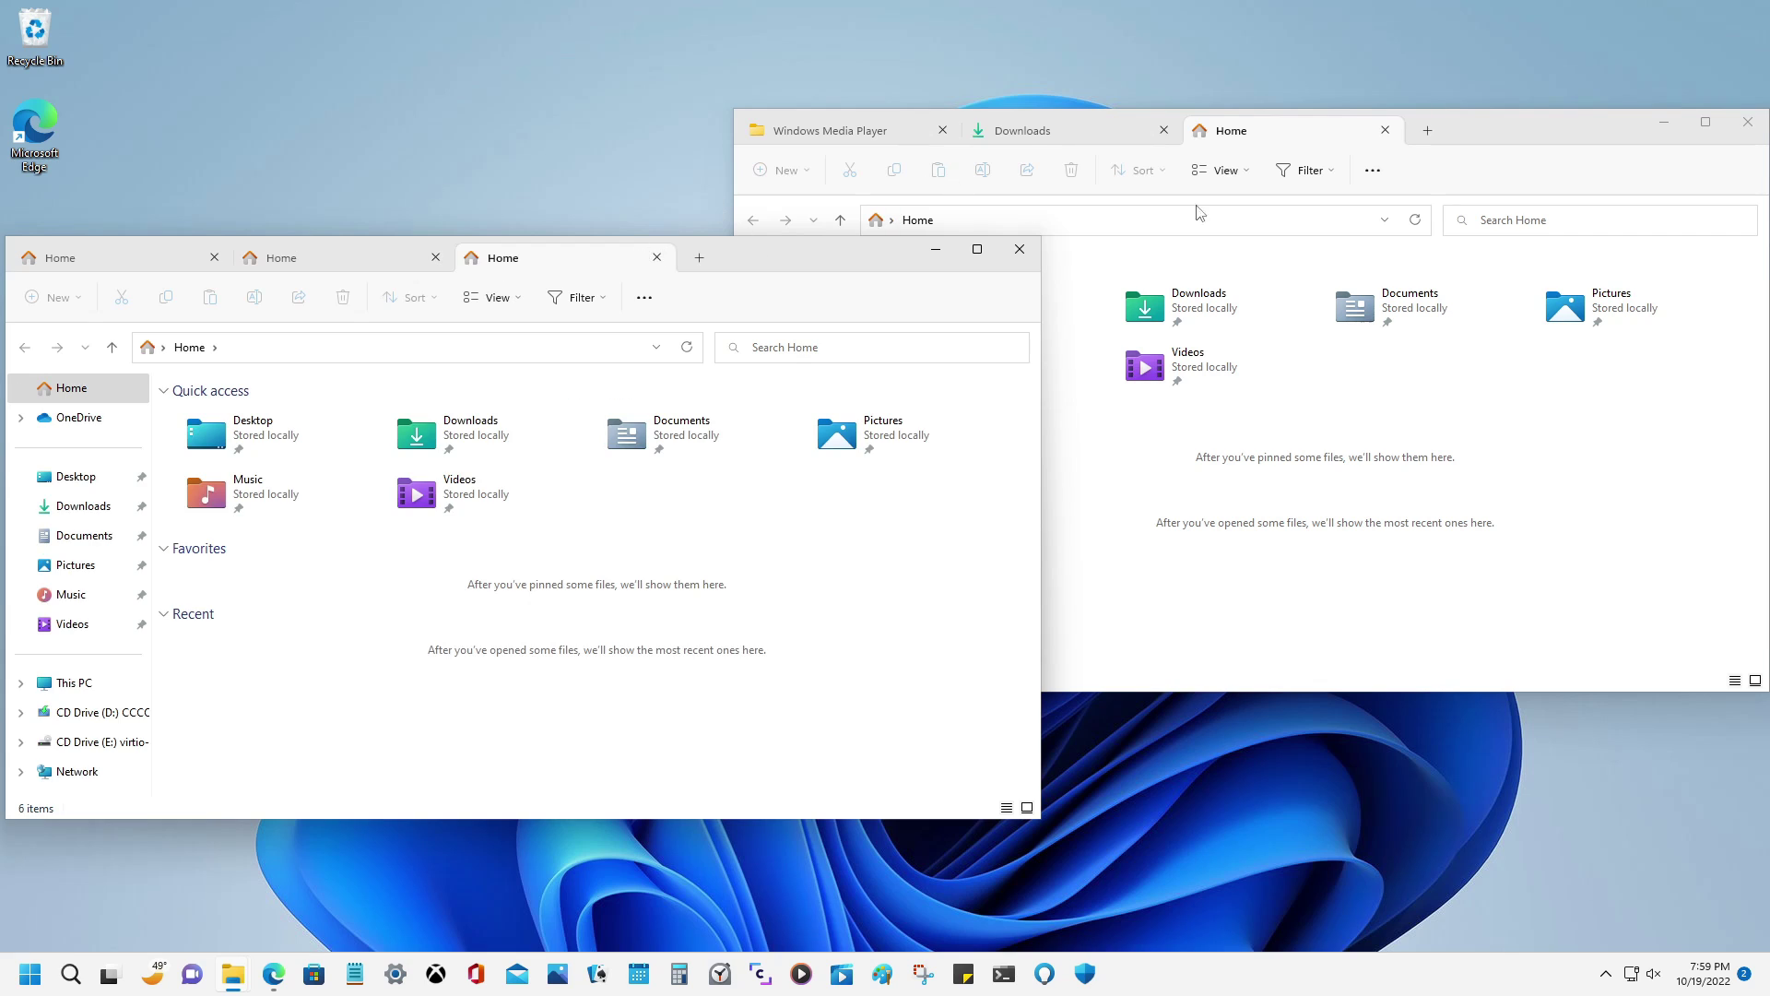
pyautogui.moveTo(1328, 137); pyautogui.dragTo(19, 334)
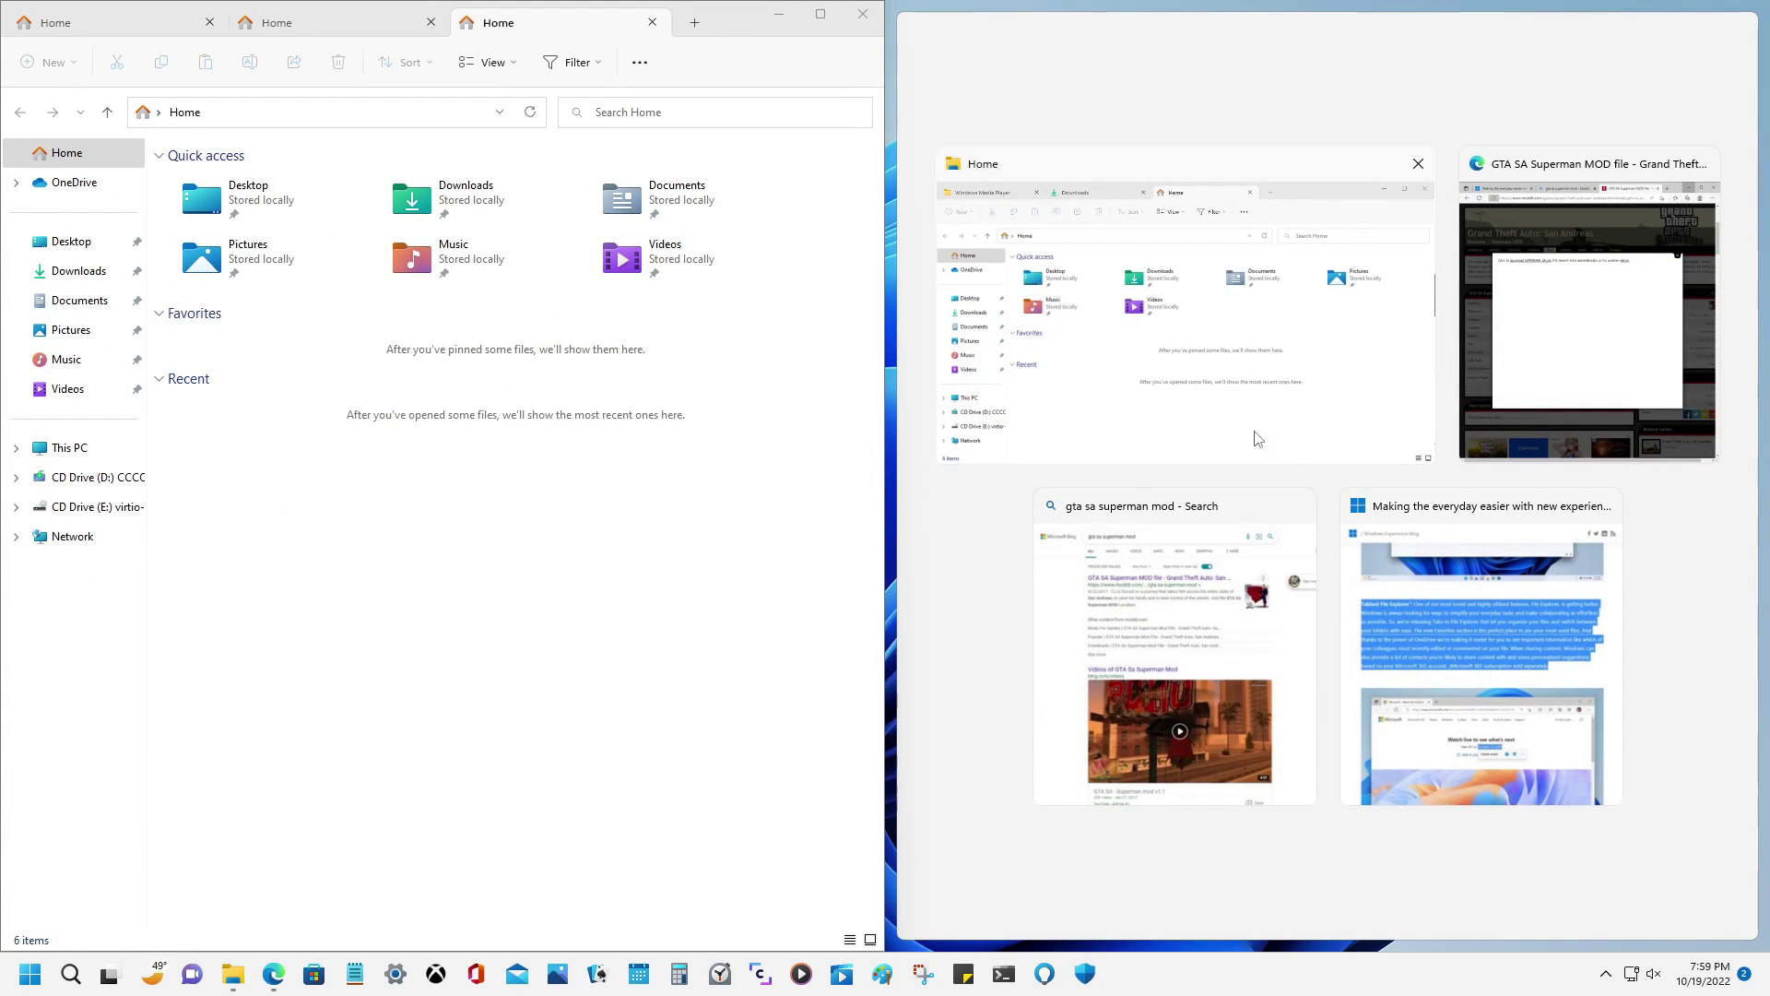
# Snap the other Explorer window to the right half and try dragging its Home tab leftward
pyautogui.click(1257, 439)
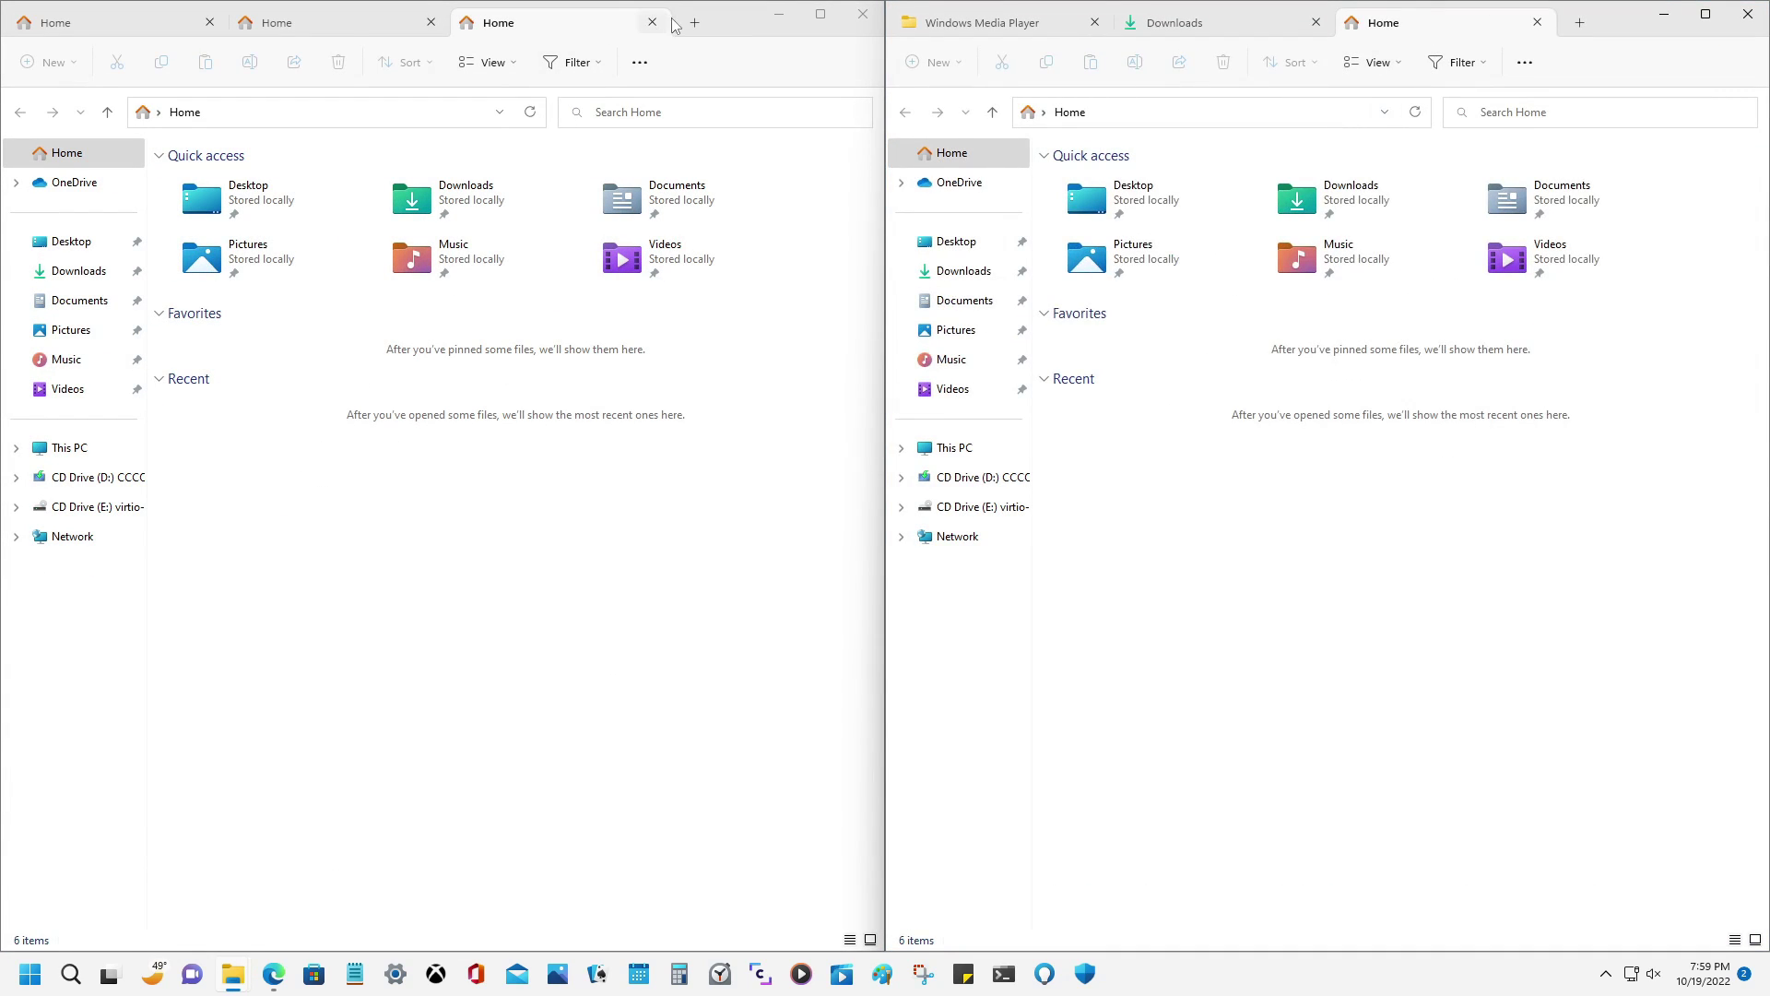
pyautogui.moveTo(1401, 23); pyautogui.dragTo(694, 30)
pyautogui.moveTo(1406, 24); pyautogui.dragTo(1571, 26)
# Close the right window's Home tab and two extra left Home tabs, then try moving Downloads
pyautogui.click(1537, 23)
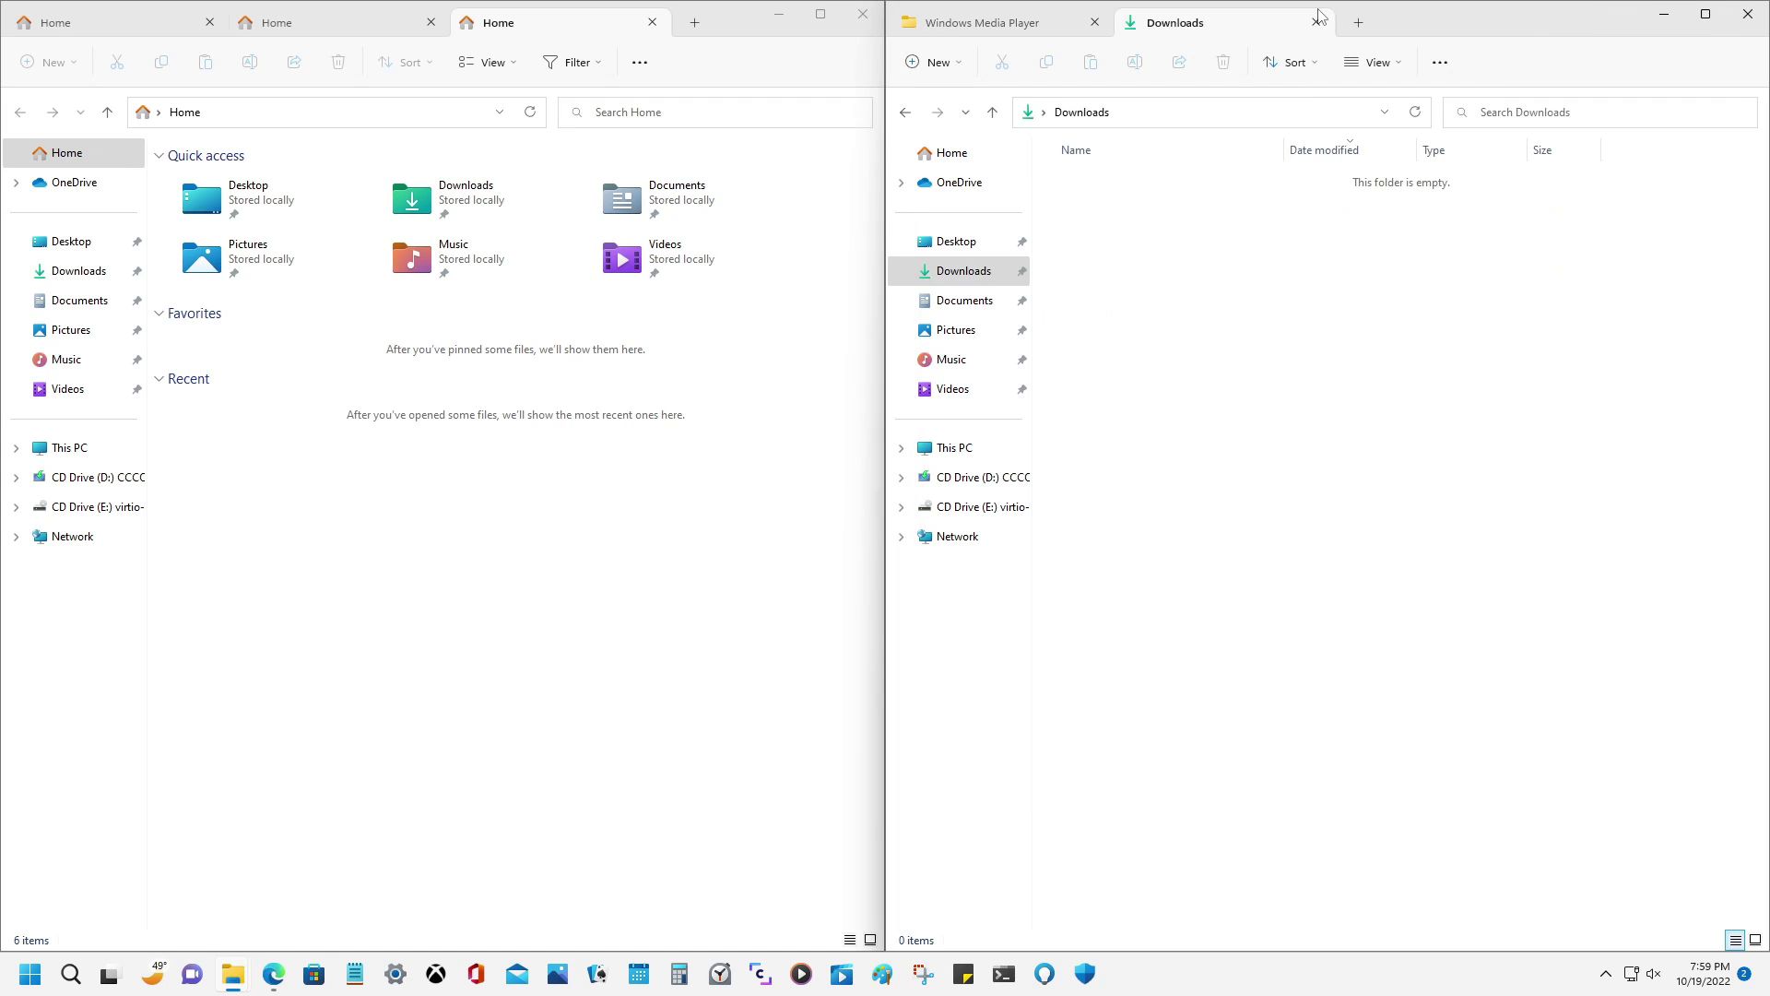
pyautogui.click(432, 21)
pyautogui.click(432, 22)
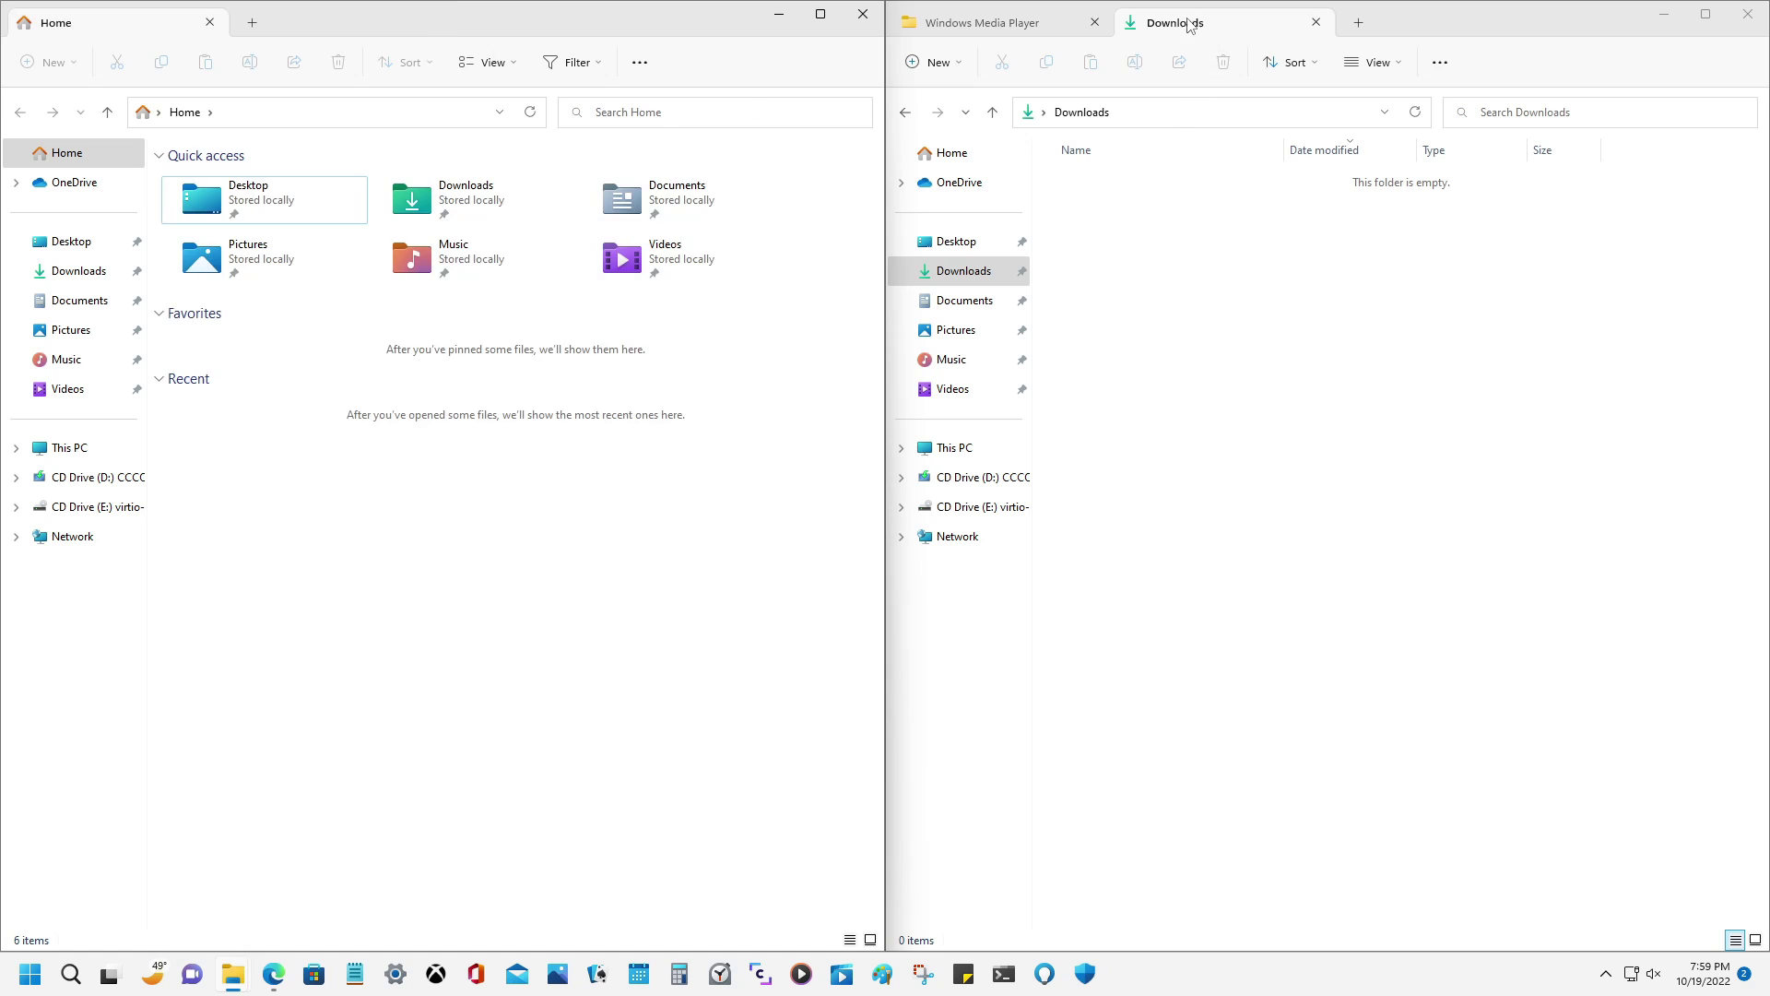
pyautogui.moveTo(1195, 24)
pyautogui.mouseDown()
pyautogui.moveTo(1199, 87)
pyautogui.moveTo(262, 26)
pyautogui.moveTo(1146, 28)
pyautogui.moveTo(379, 71)
pyautogui.moveTo(340, 31)
pyautogui.moveTo(253, 36)
pyautogui.moveTo(1189, 28)
pyautogui.mouseUp()
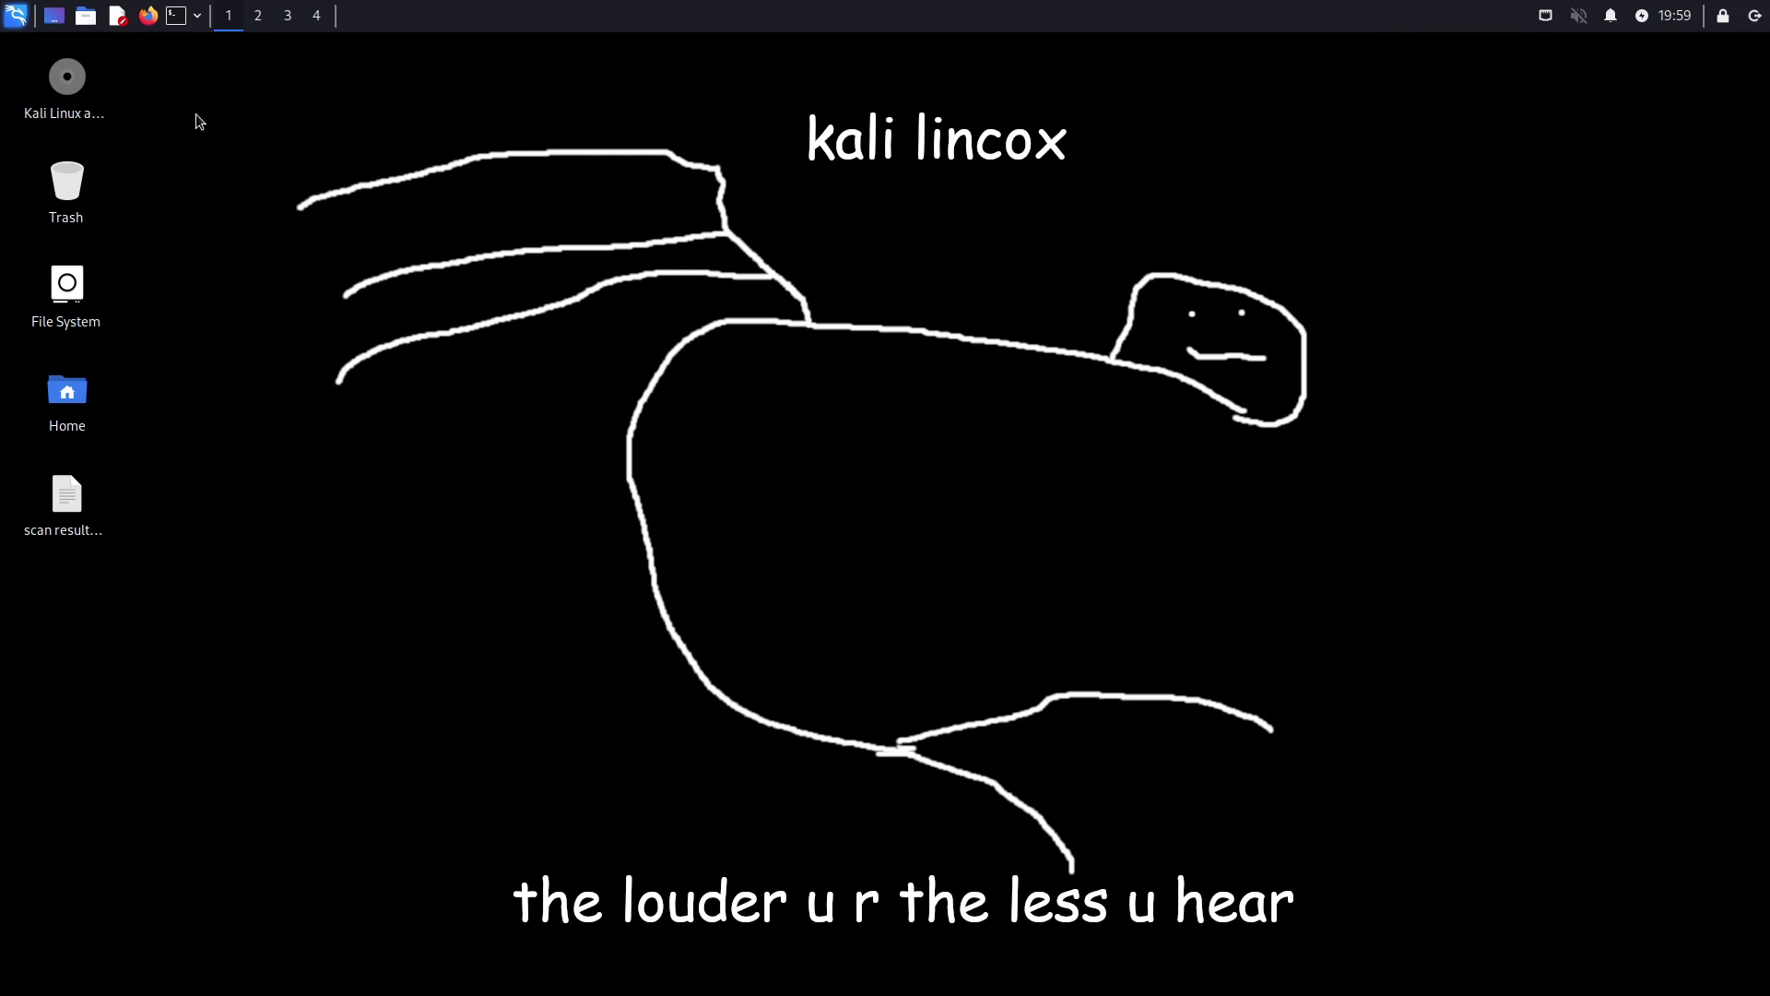
# Open two Thunar windows on the kenny home folder, placing one upper right and one upper left
pyautogui.doubleClick(66, 395)
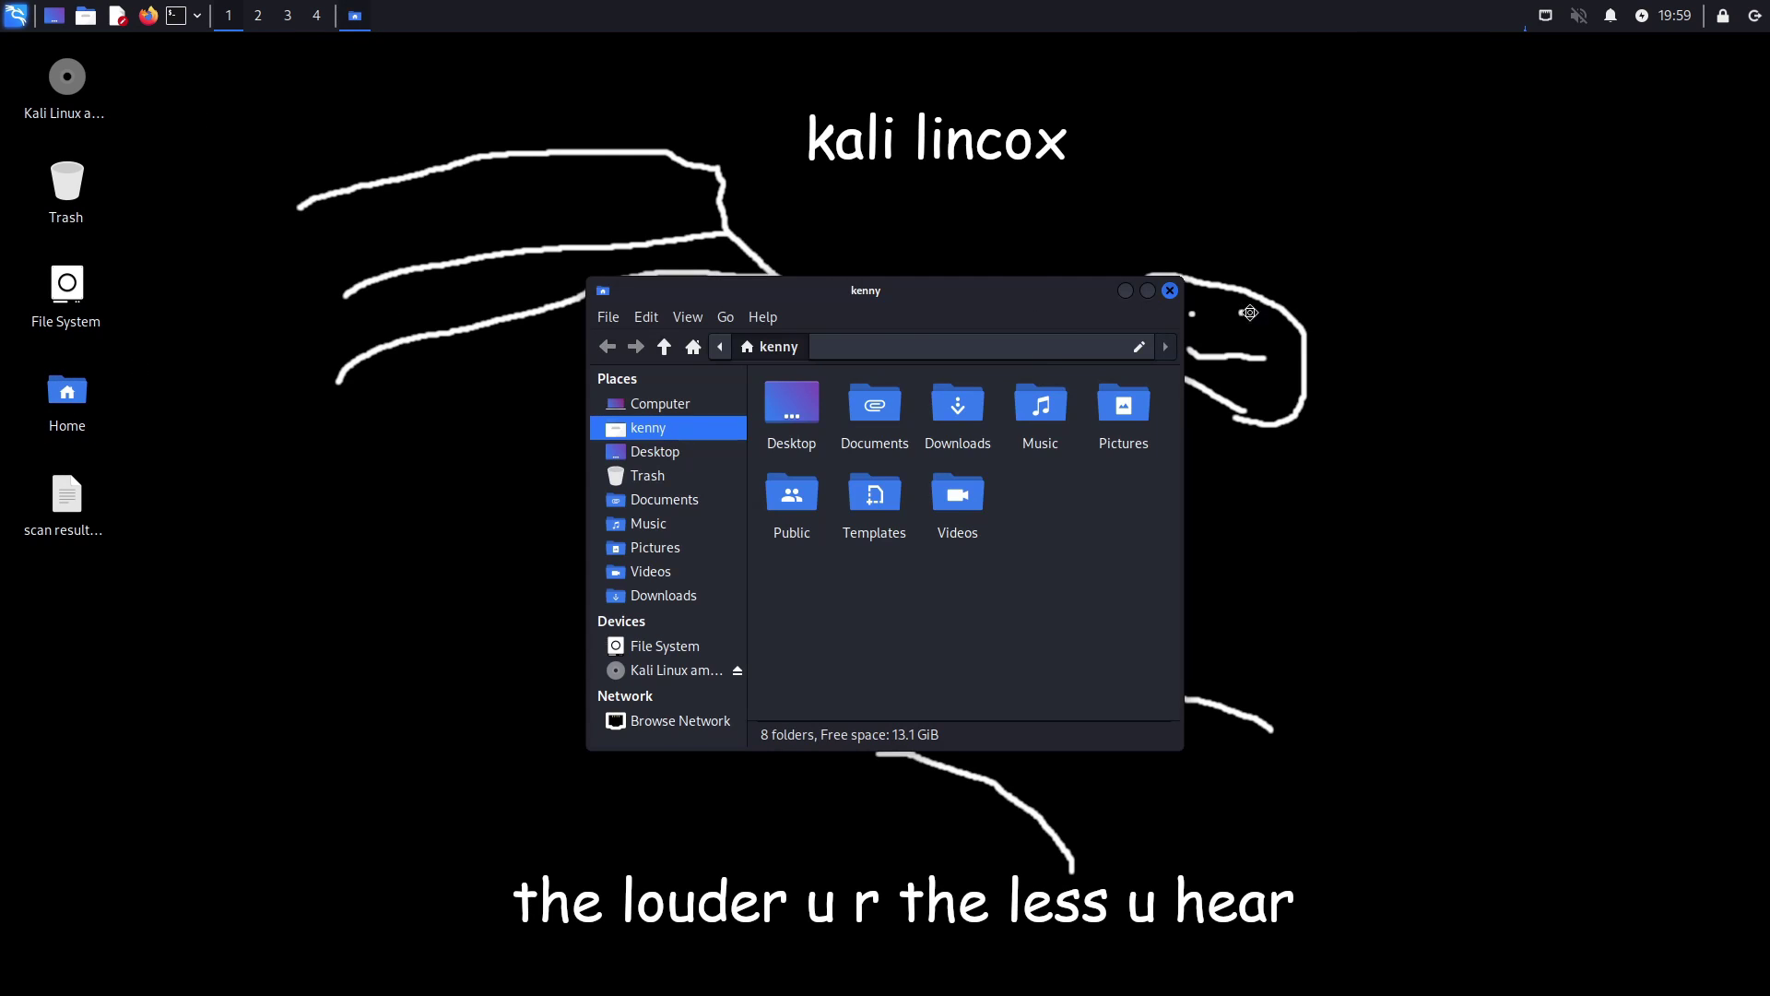
pyautogui.moveTo(976, 315); pyautogui.dragTo(1434, 195)
pyautogui.doubleClick(66, 395)
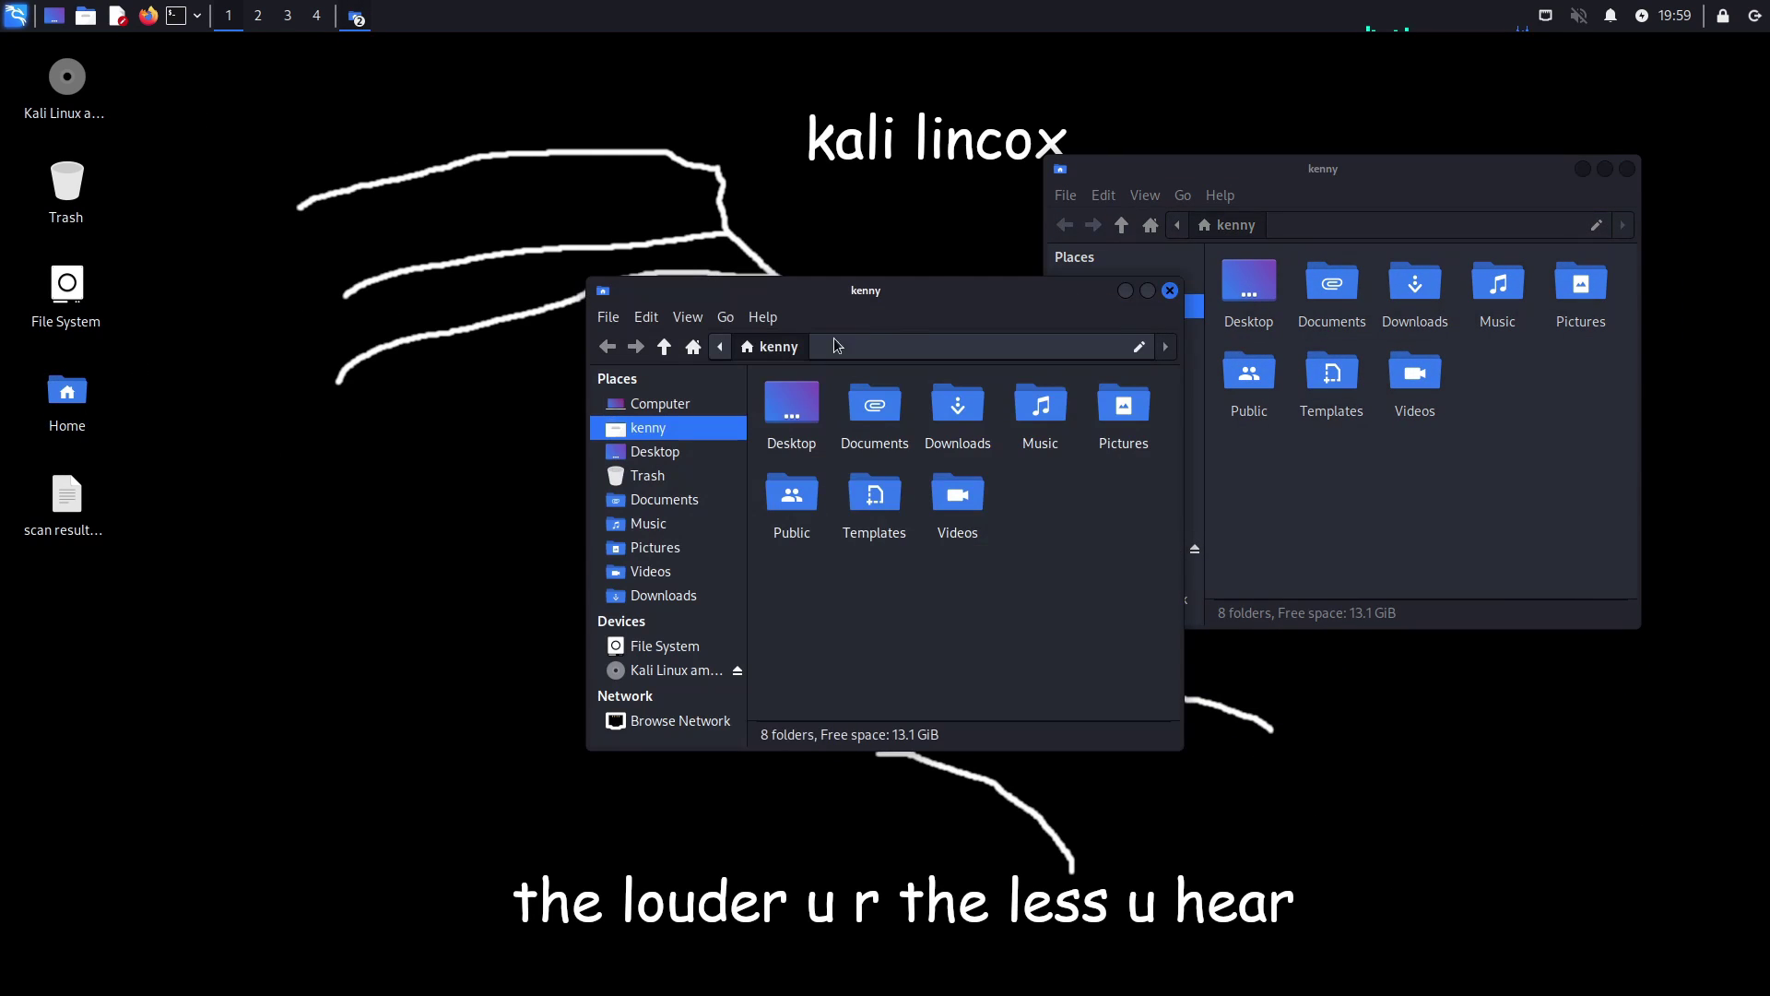
pyautogui.moveTo(970, 300); pyautogui.dragTo(319, 220)
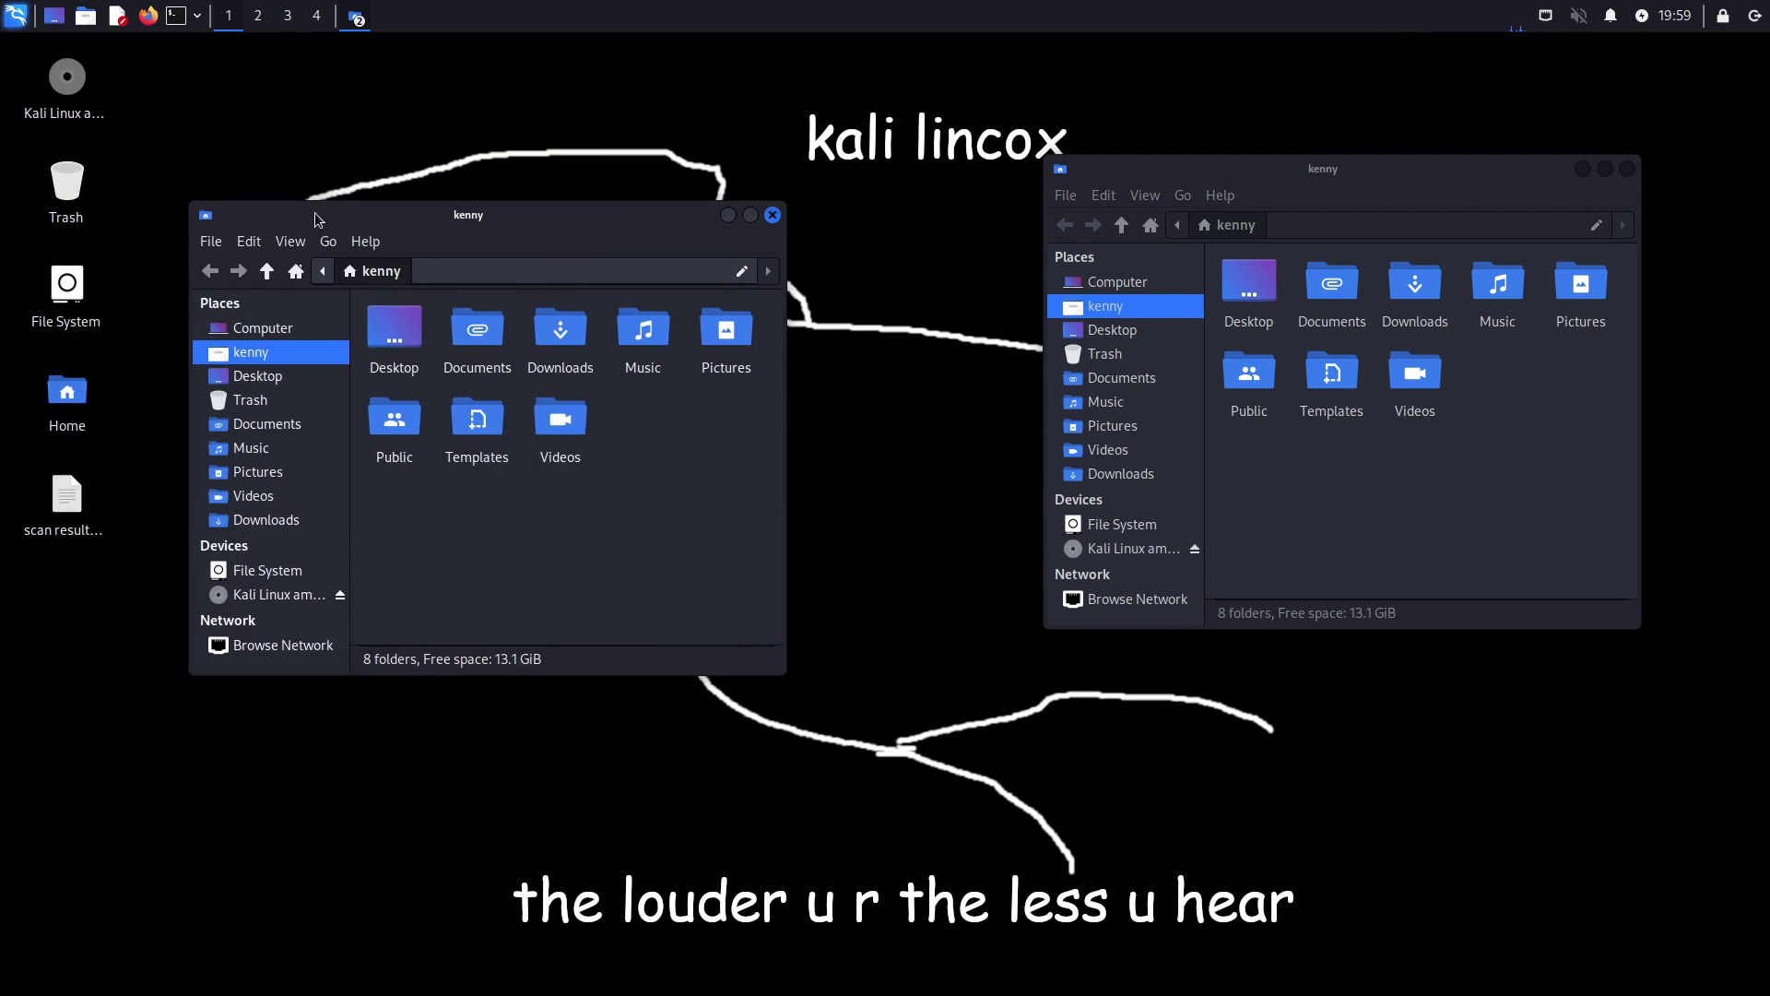
# Add two more kenny tabs to each Thunar window and tile them over the left and right halves
pyautogui.click(1066, 195)
pyautogui.click(1077, 216)
pyautogui.click(1065, 196)
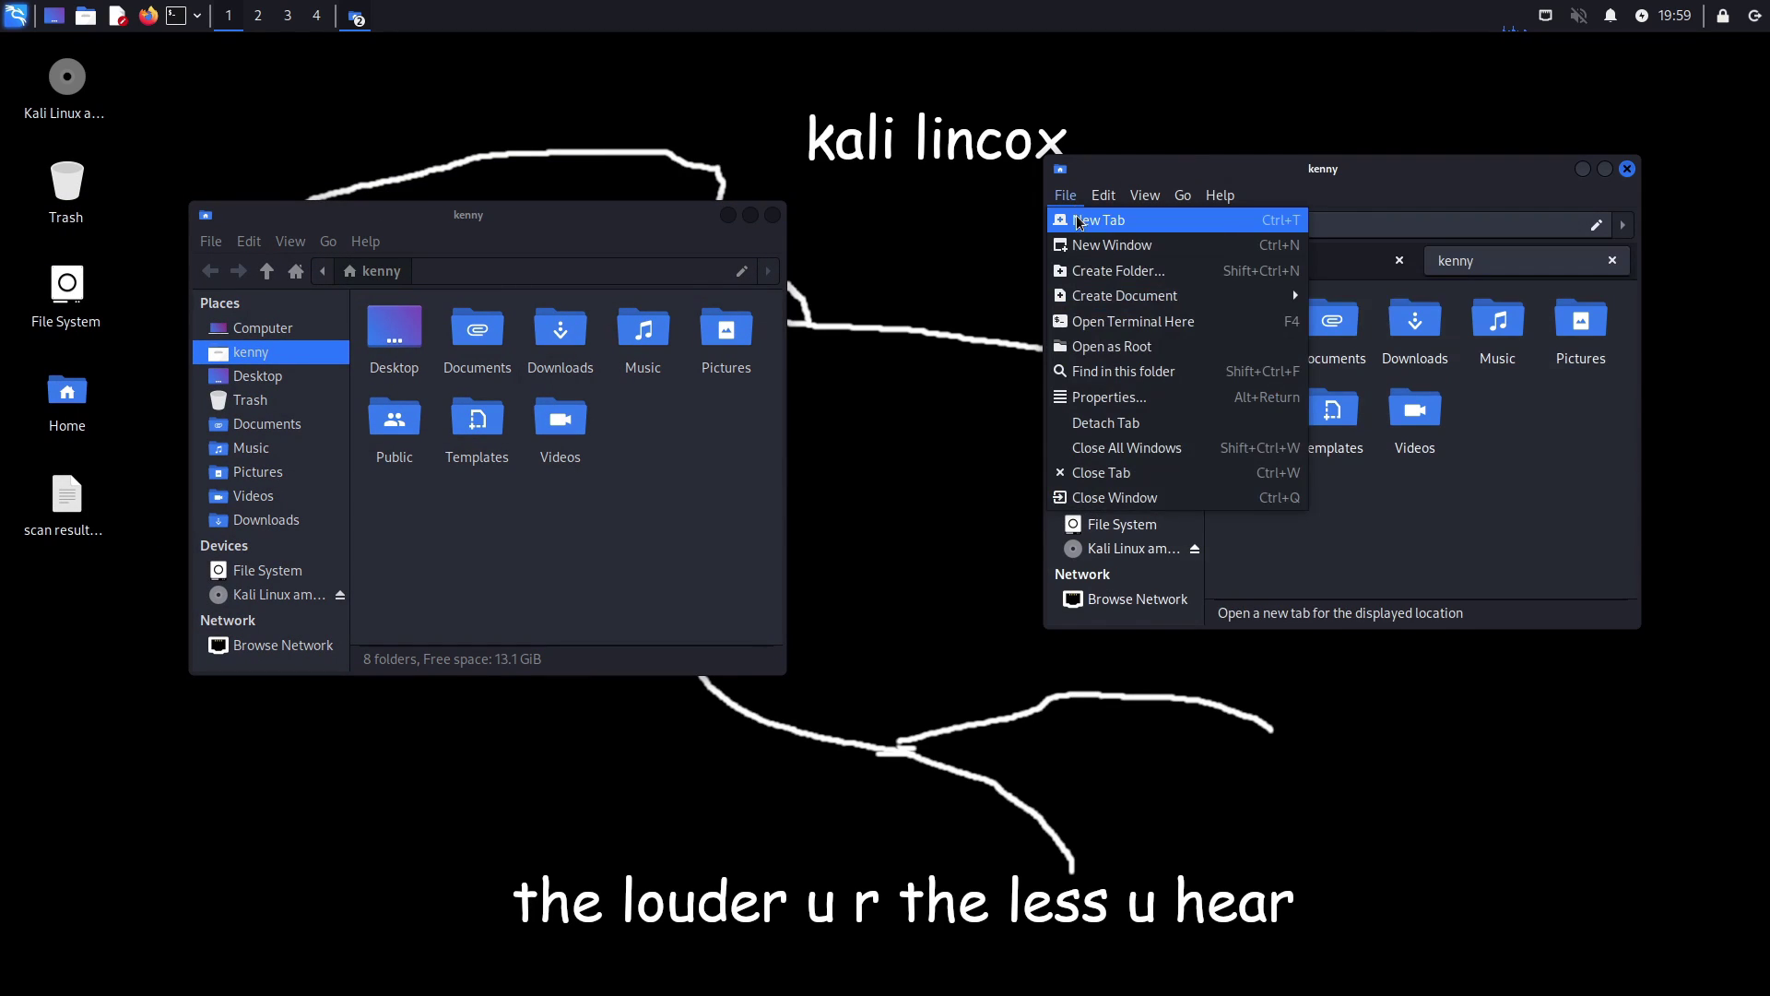
pyautogui.click(1077, 216)
pyautogui.click(210, 241)
pyautogui.click(222, 262)
pyautogui.click(210, 241)
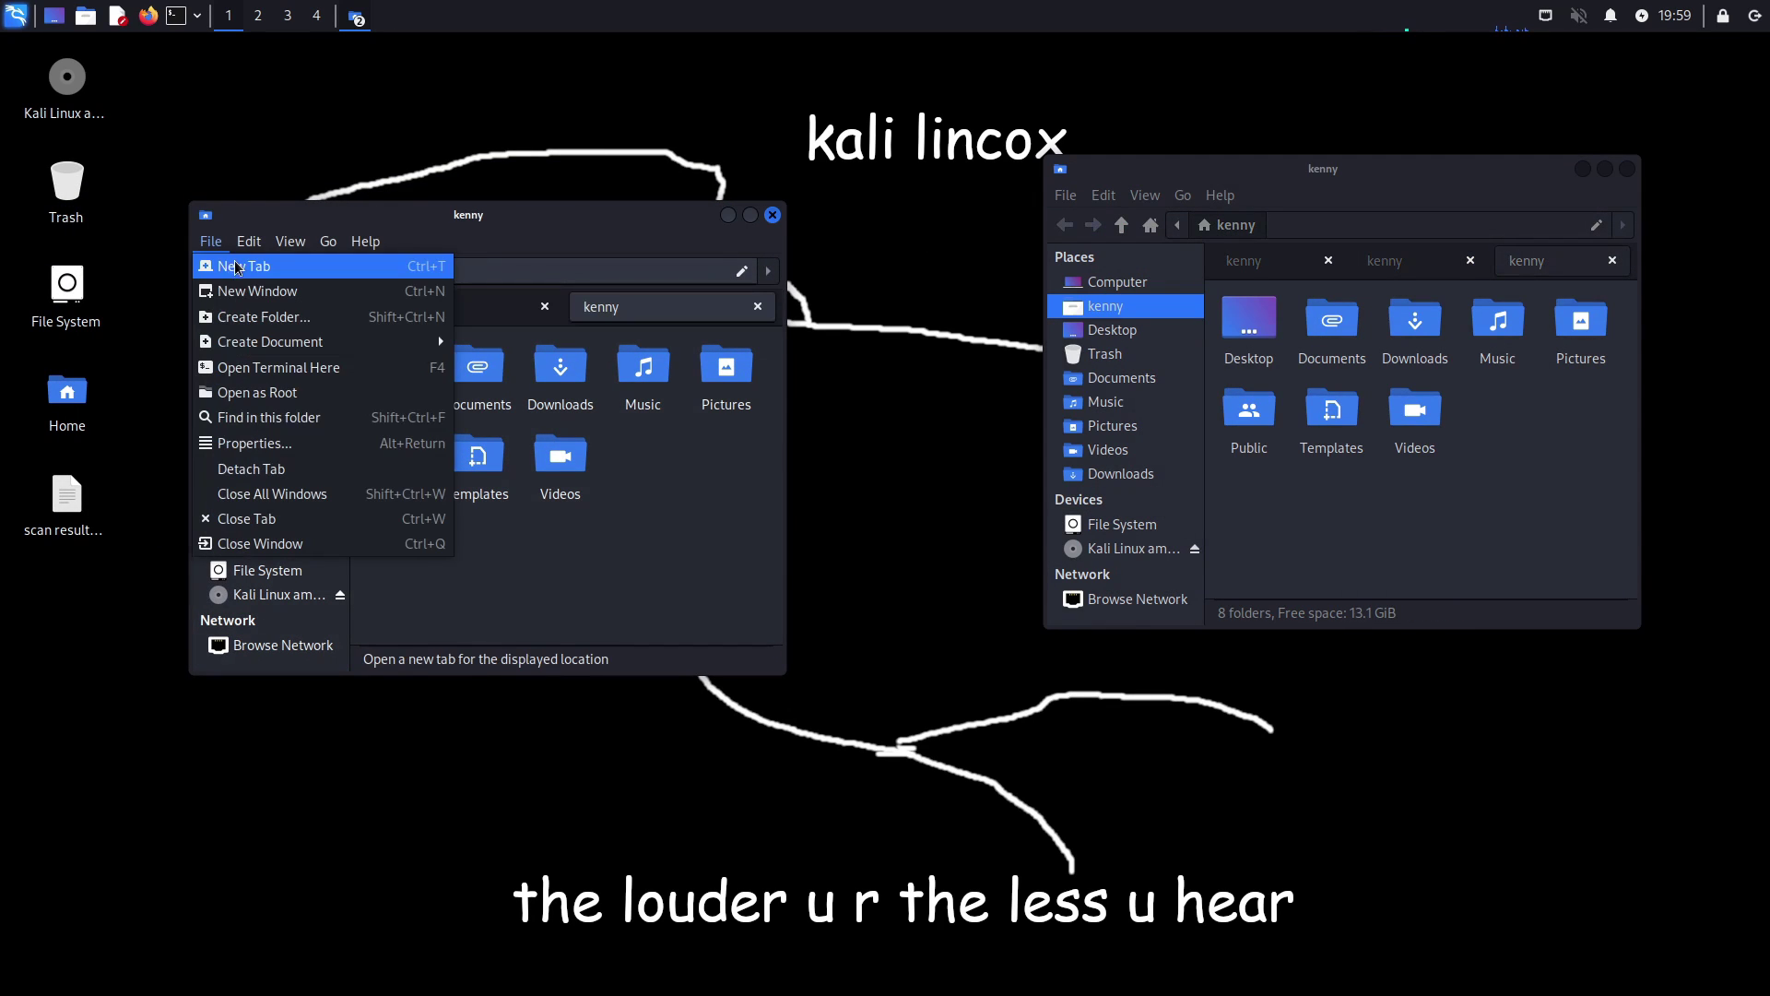
pyautogui.click(221, 262)
pyautogui.moveTo(472, 235); pyautogui.dragTo(0, 337)
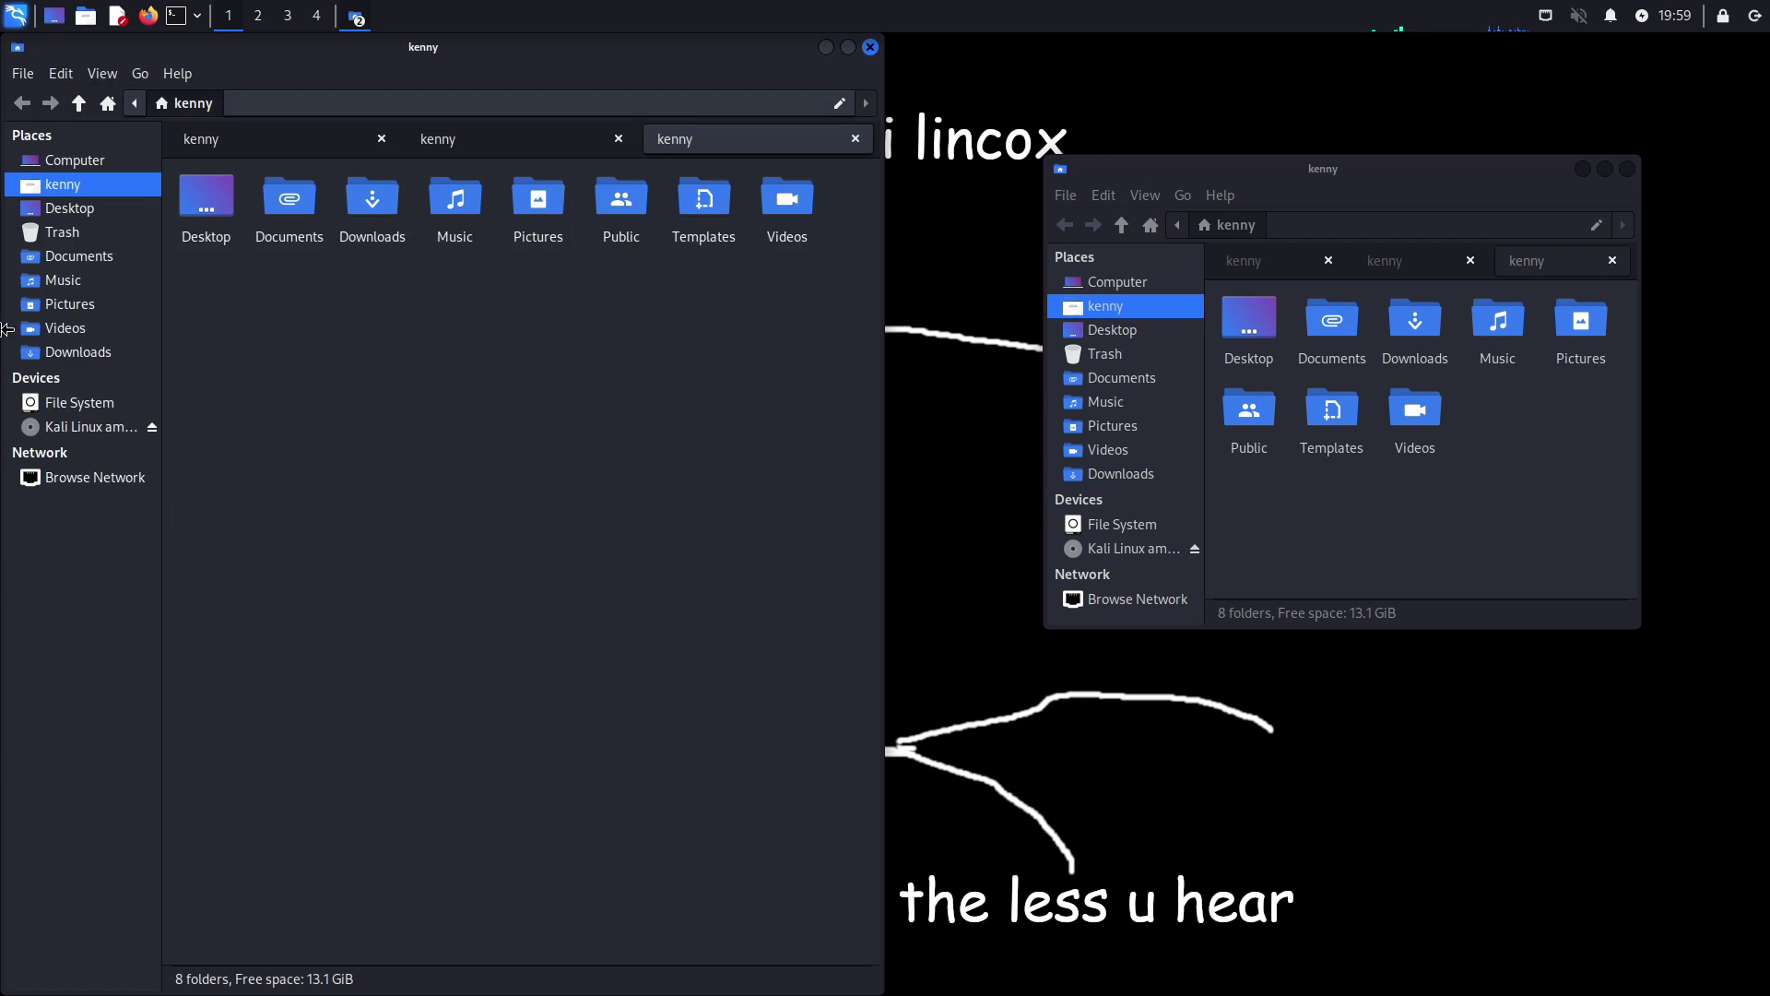
pyautogui.moveTo(1333, 168); pyautogui.dragTo(1762, 489)
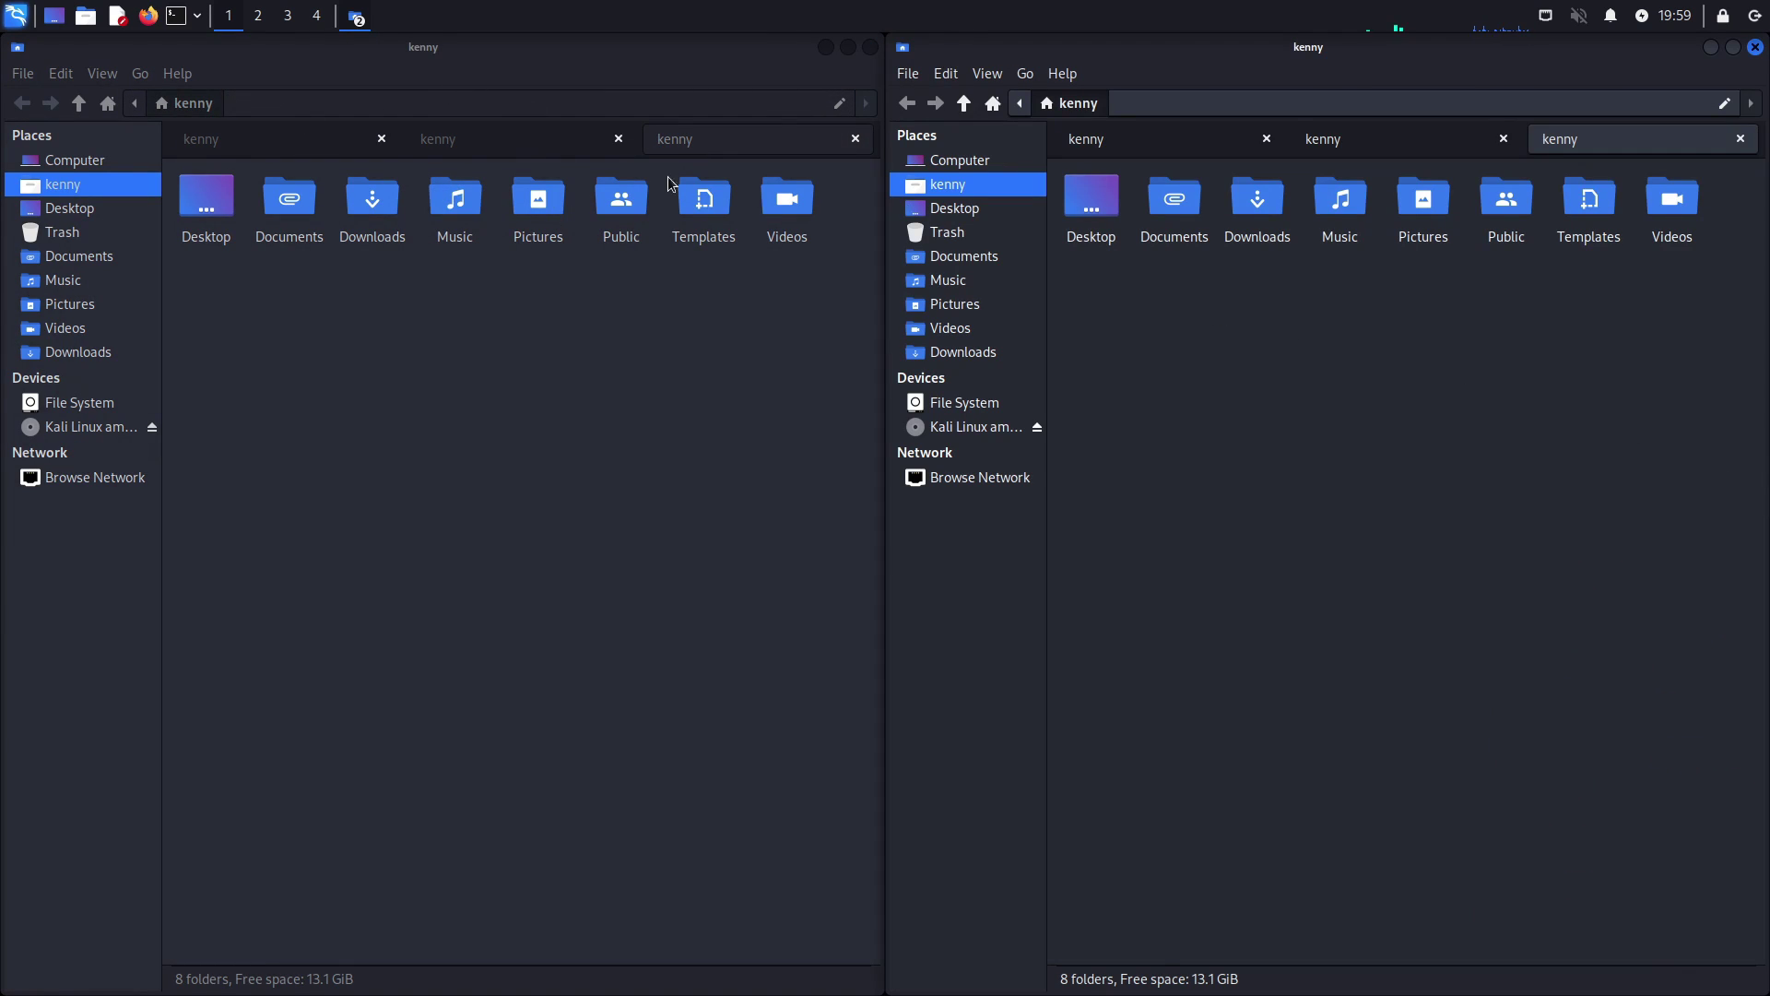
# Drag the middle kenny tab into the right window, show Desktop, then close the right window
pyautogui.moveTo(512, 141); pyautogui.dragTo(1522, 147)
pyautogui.click(69, 211)
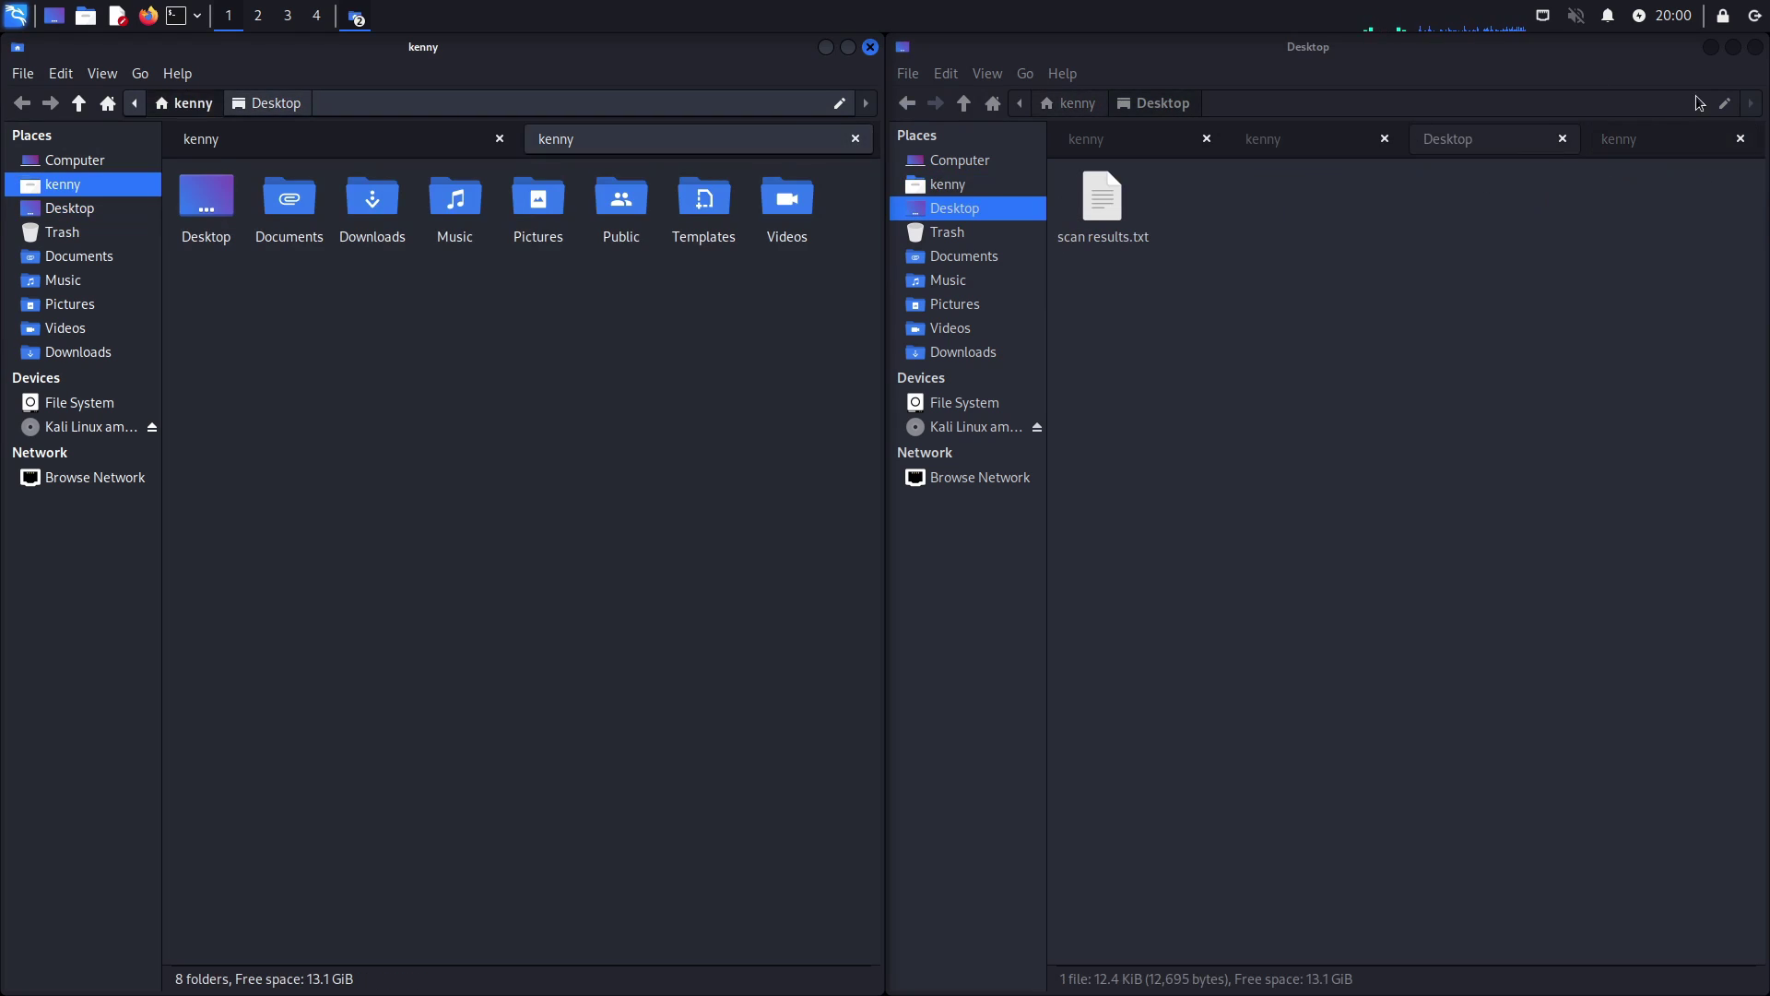
pyautogui.click(1756, 47)
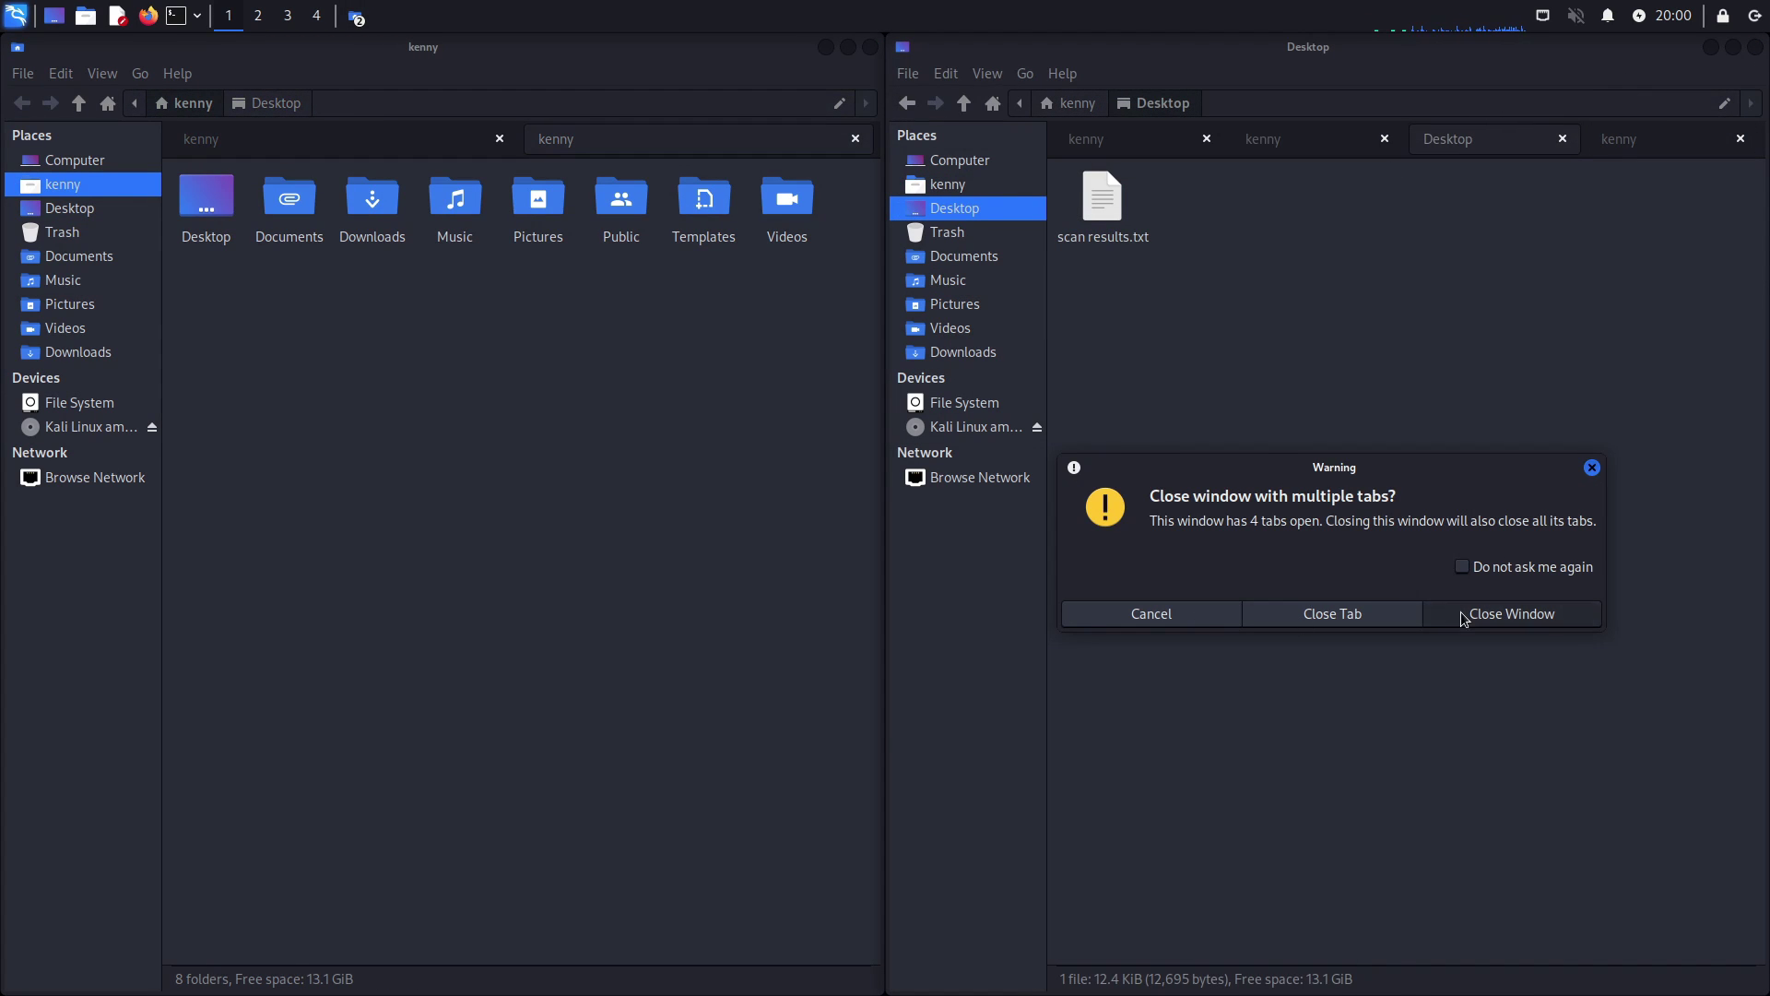
pyautogui.click(1590, 614)
# Restore the remaining Thunar window and close it, confirming the multi-tab warning
pyautogui.moveTo(507, 47); pyautogui.dragTo(922, 251)
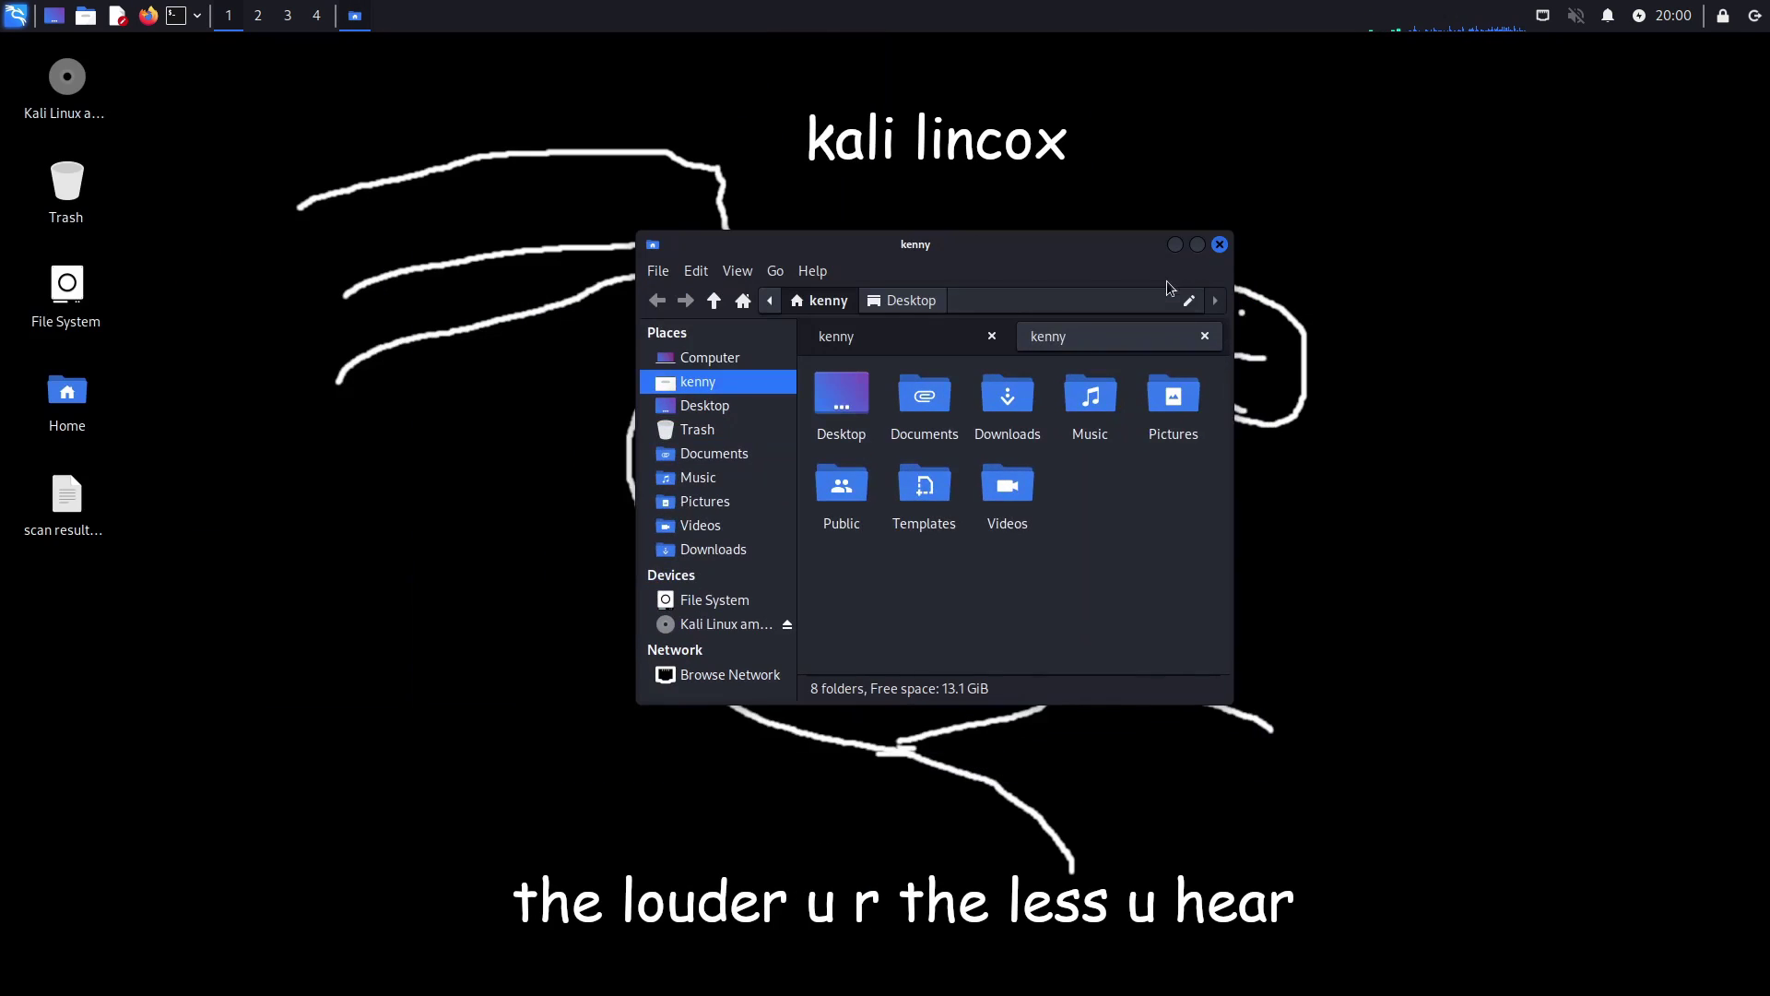
pyautogui.click(1220, 245)
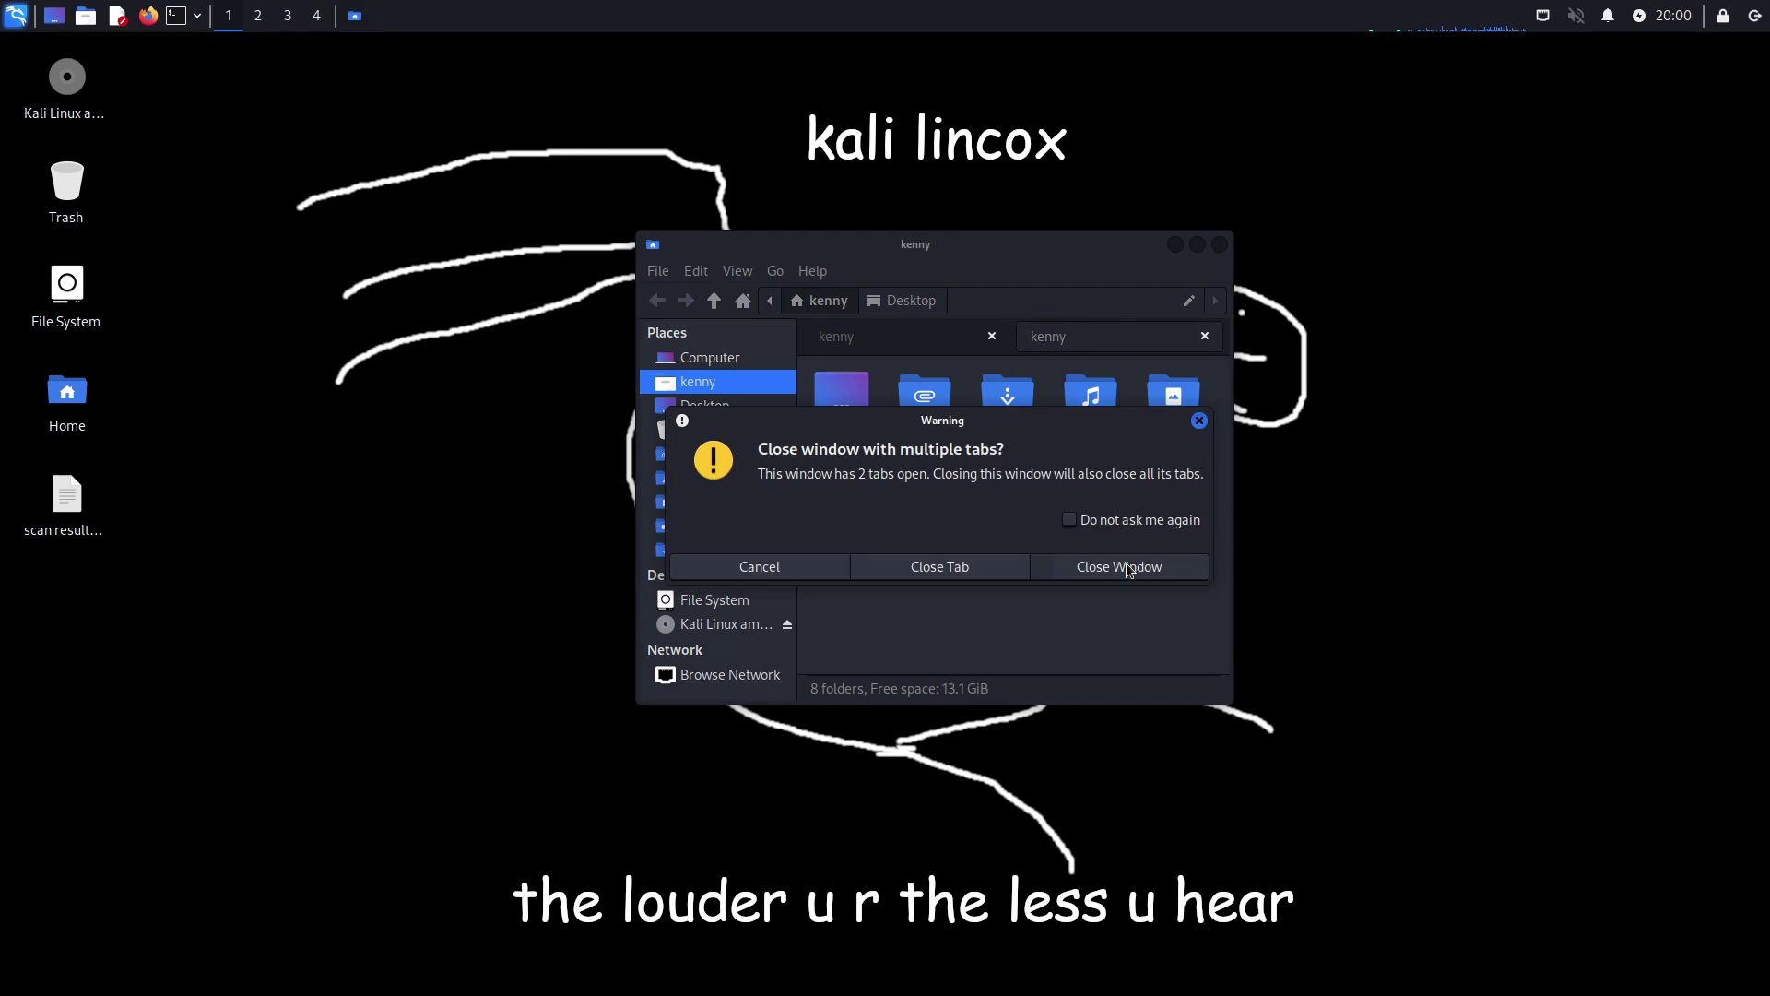
pyautogui.click(1126, 564)
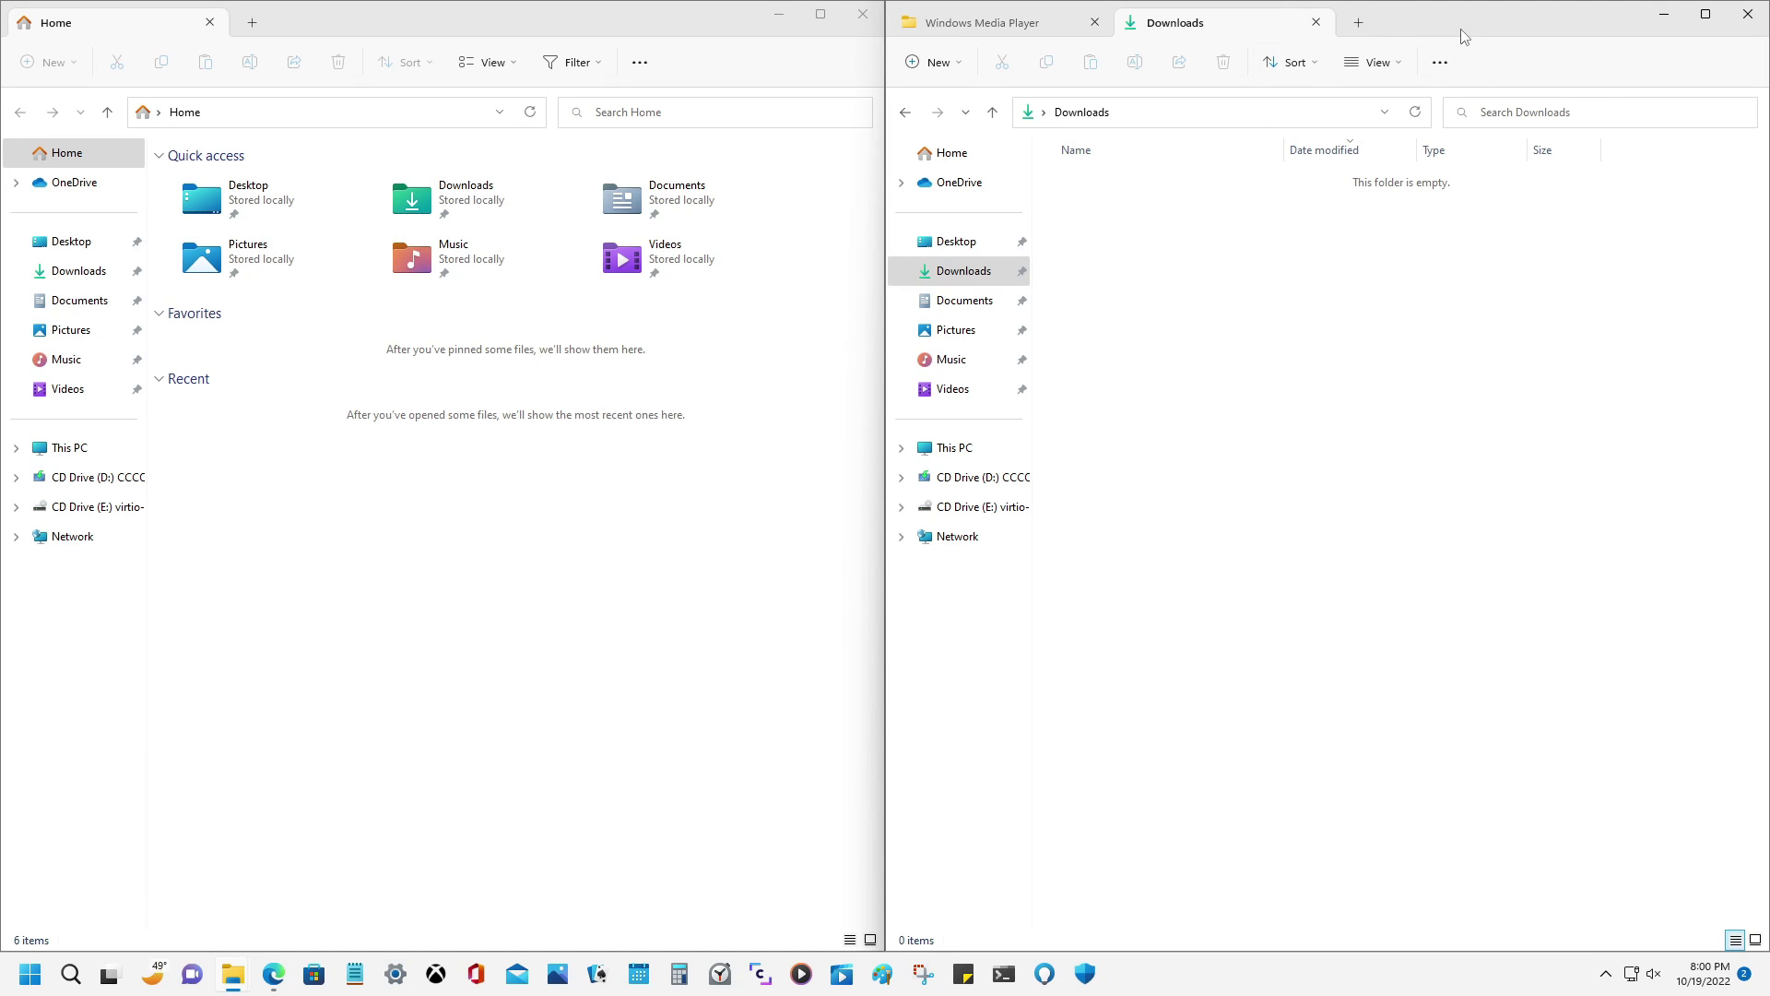
# Open a second Home tab in the left Explorer window, then drag it and Downloads across and back
pyautogui.click(252, 22)
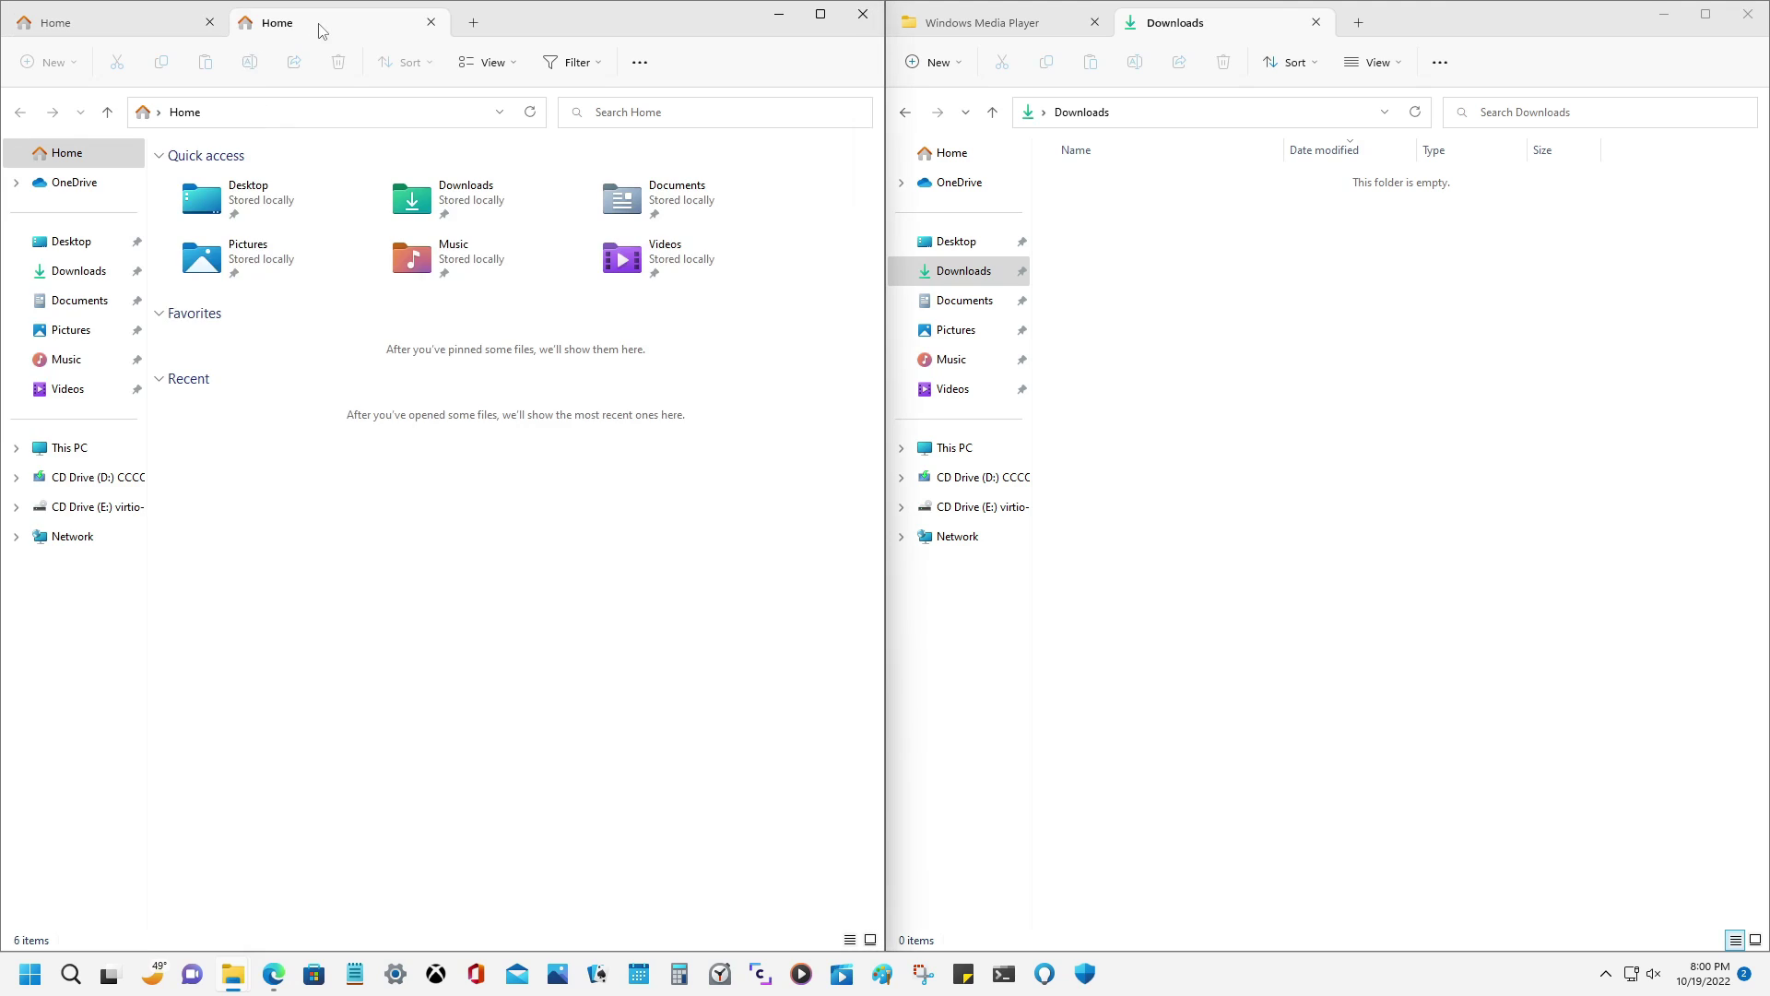
pyautogui.moveTo(318, 22); pyautogui.dragTo(1390, 33)
pyautogui.moveTo(1272, 36); pyautogui.dragTo(1401, 33)
pyautogui.moveTo(1227, 26); pyautogui.dragTo(1380, 31)
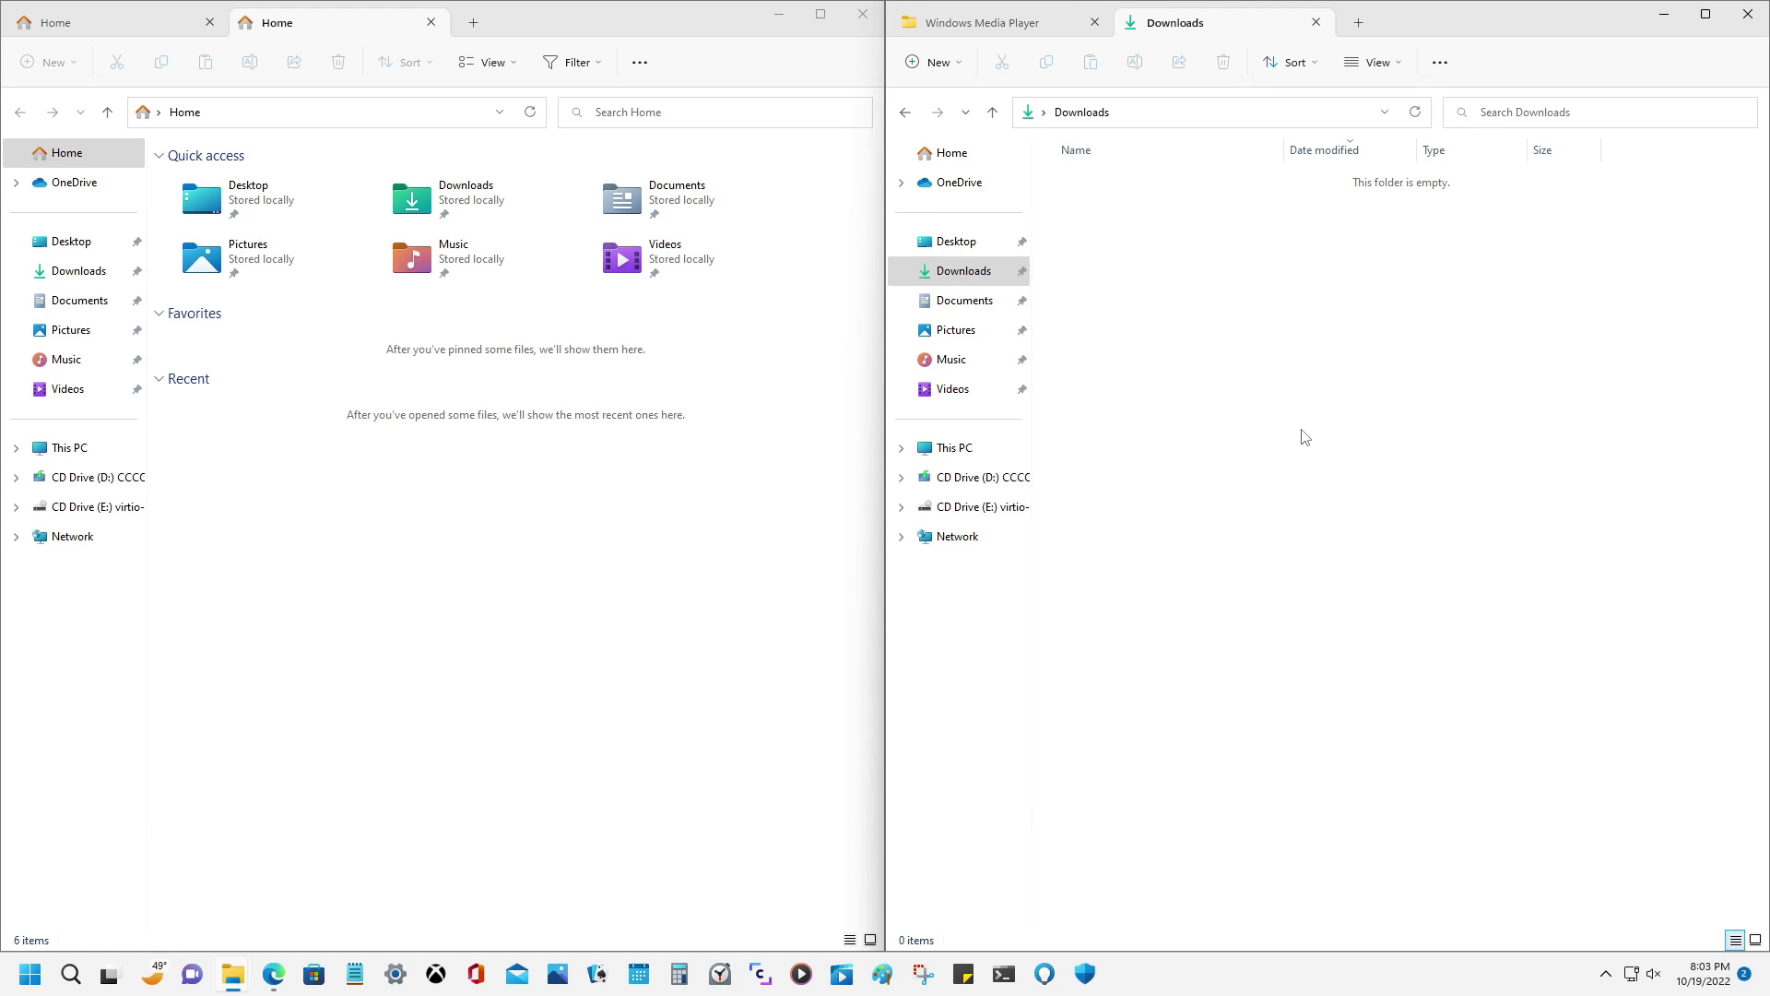
# Open a new Notepad document and type 'Date: Friday, October 21st, 2022 12:00 PM Eastern Time'
pyautogui.click(355, 974)
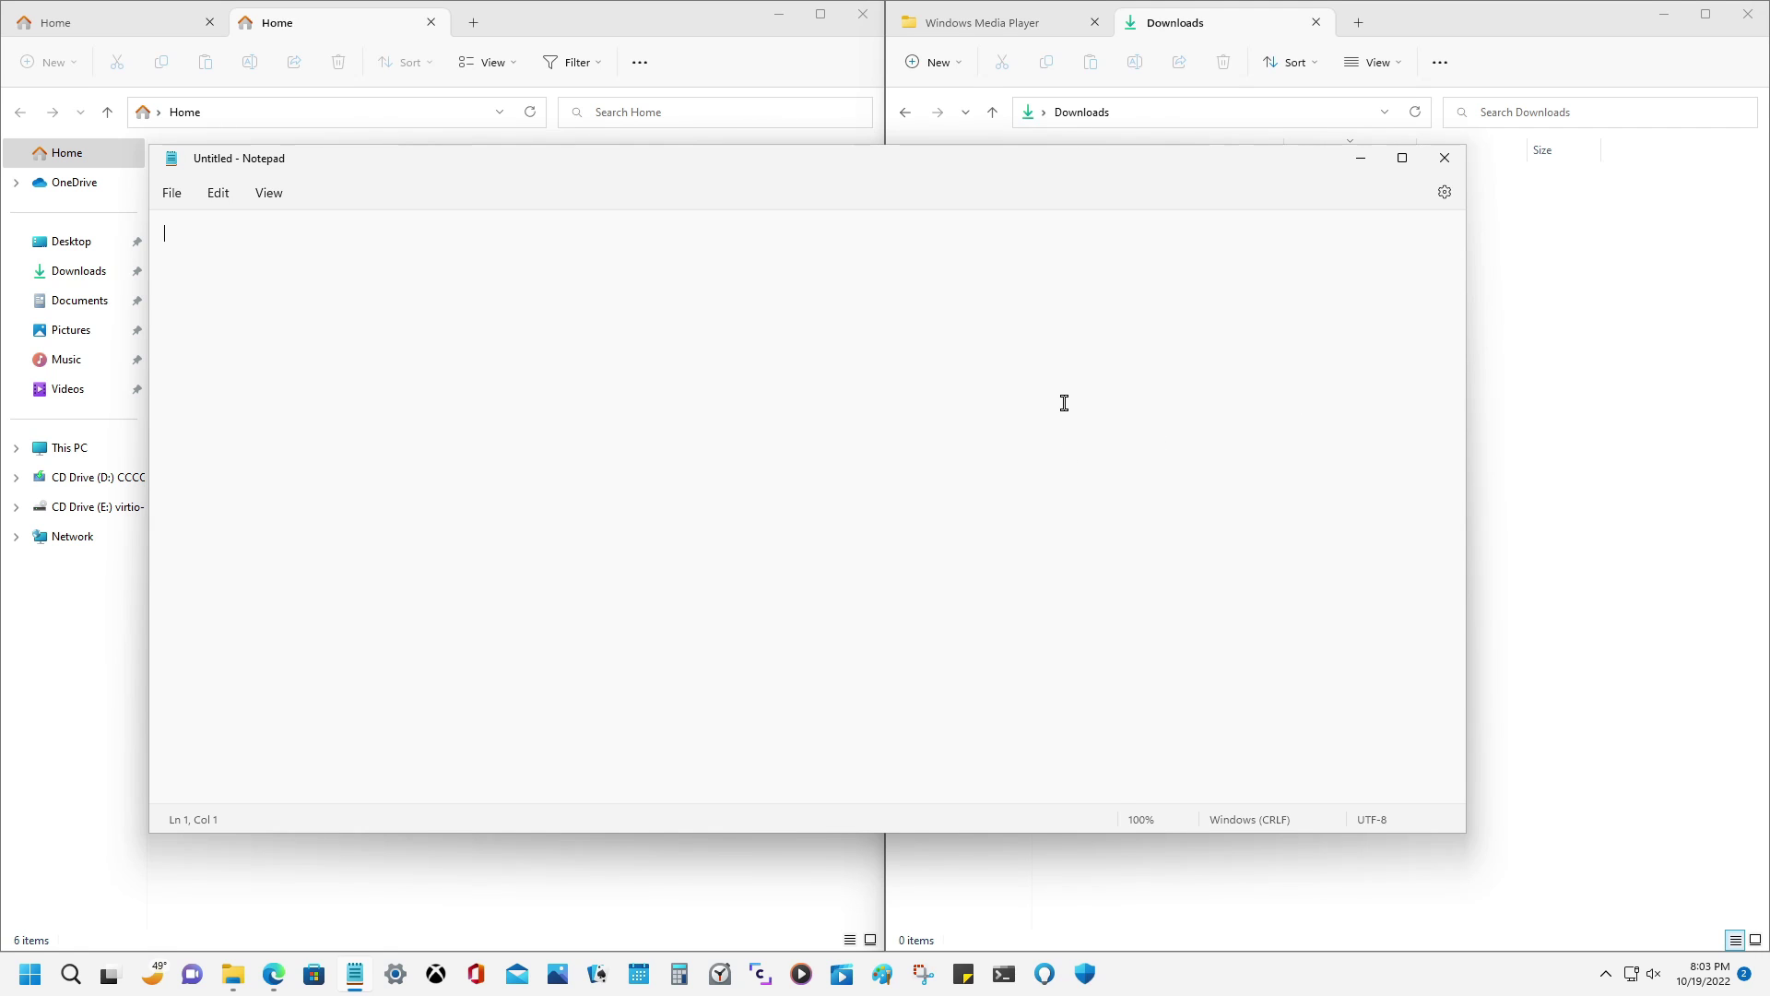
pyautogui.write('Date: Friday, October 21st, 2022 12:00 PM Eastern Time')
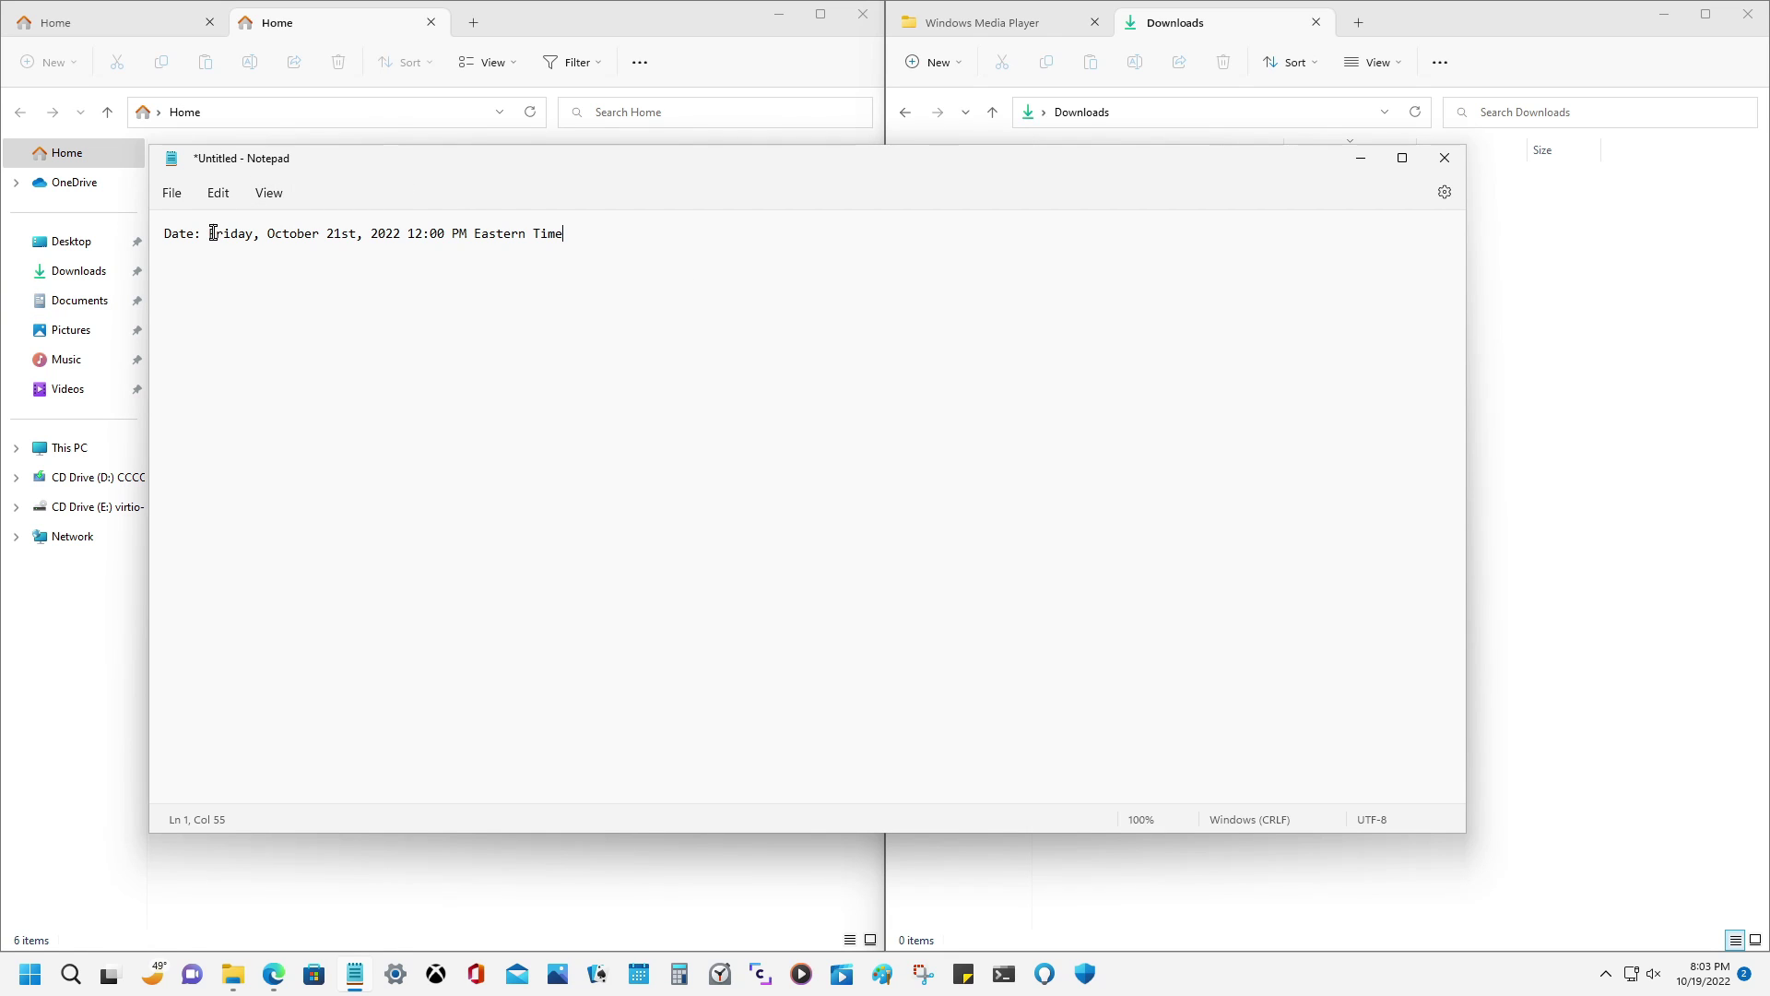
pyautogui.moveTo(227, 233); pyautogui.dragTo(441, 244)
pyautogui.rightClick(439, 243)
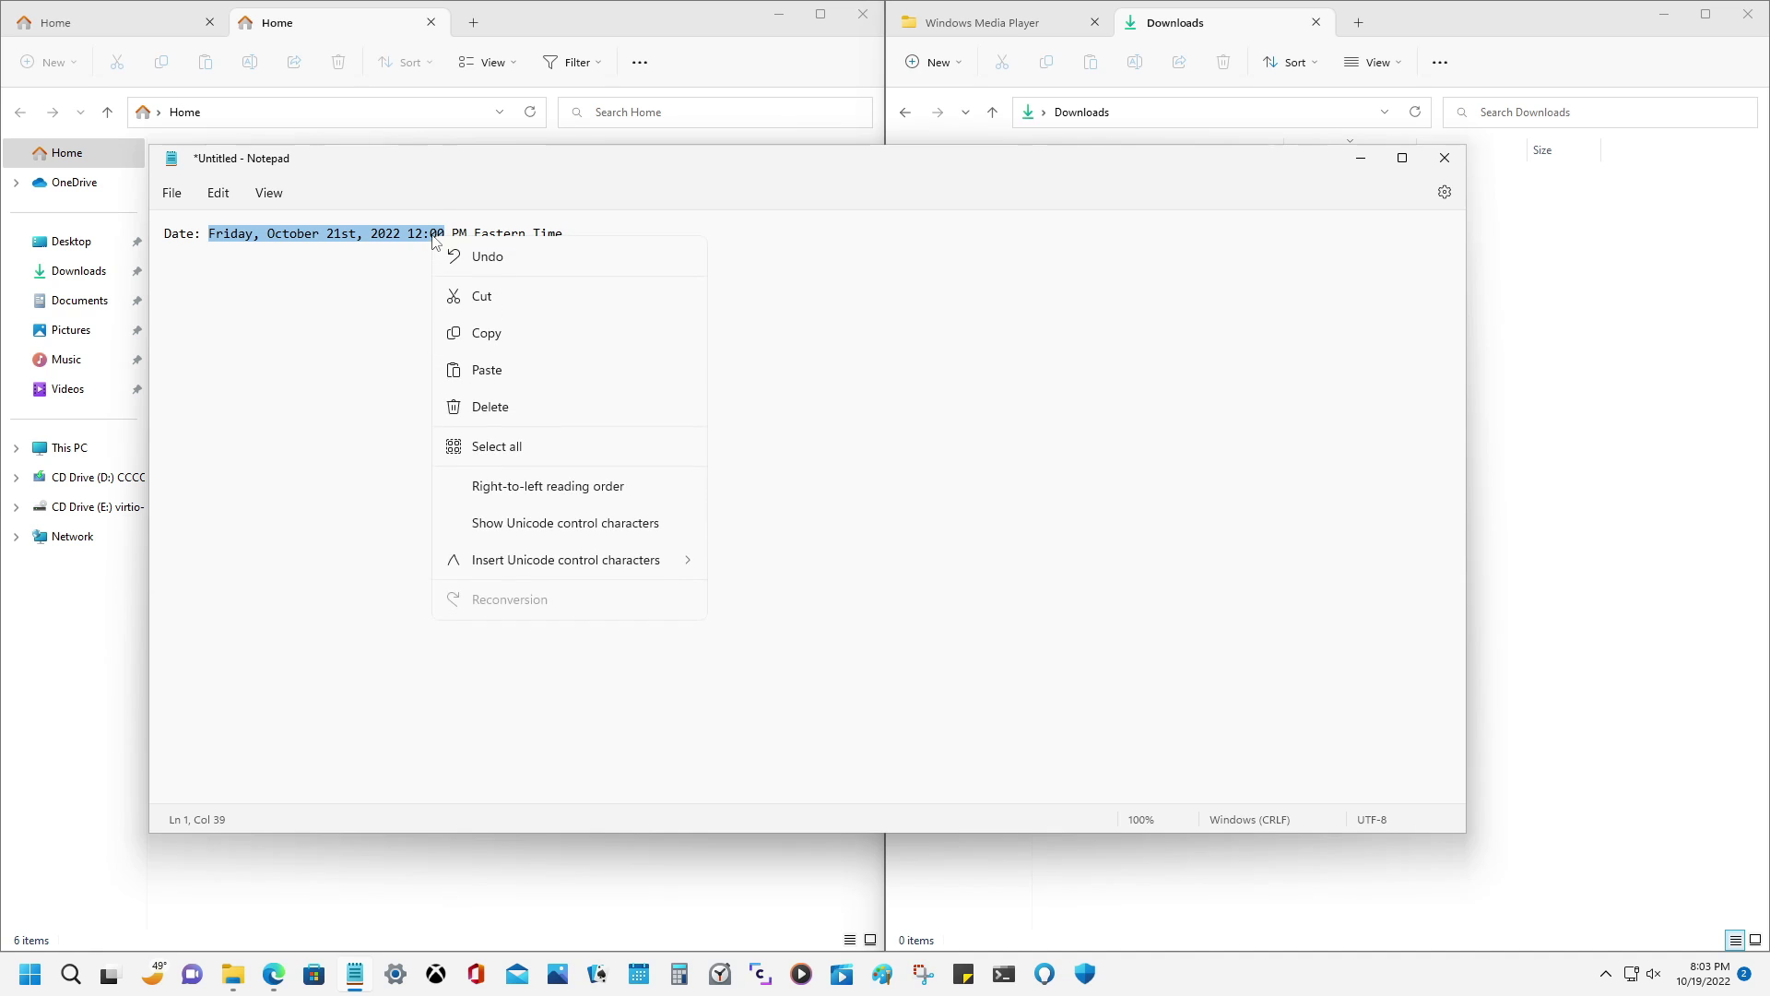
pyautogui.click(484, 336)
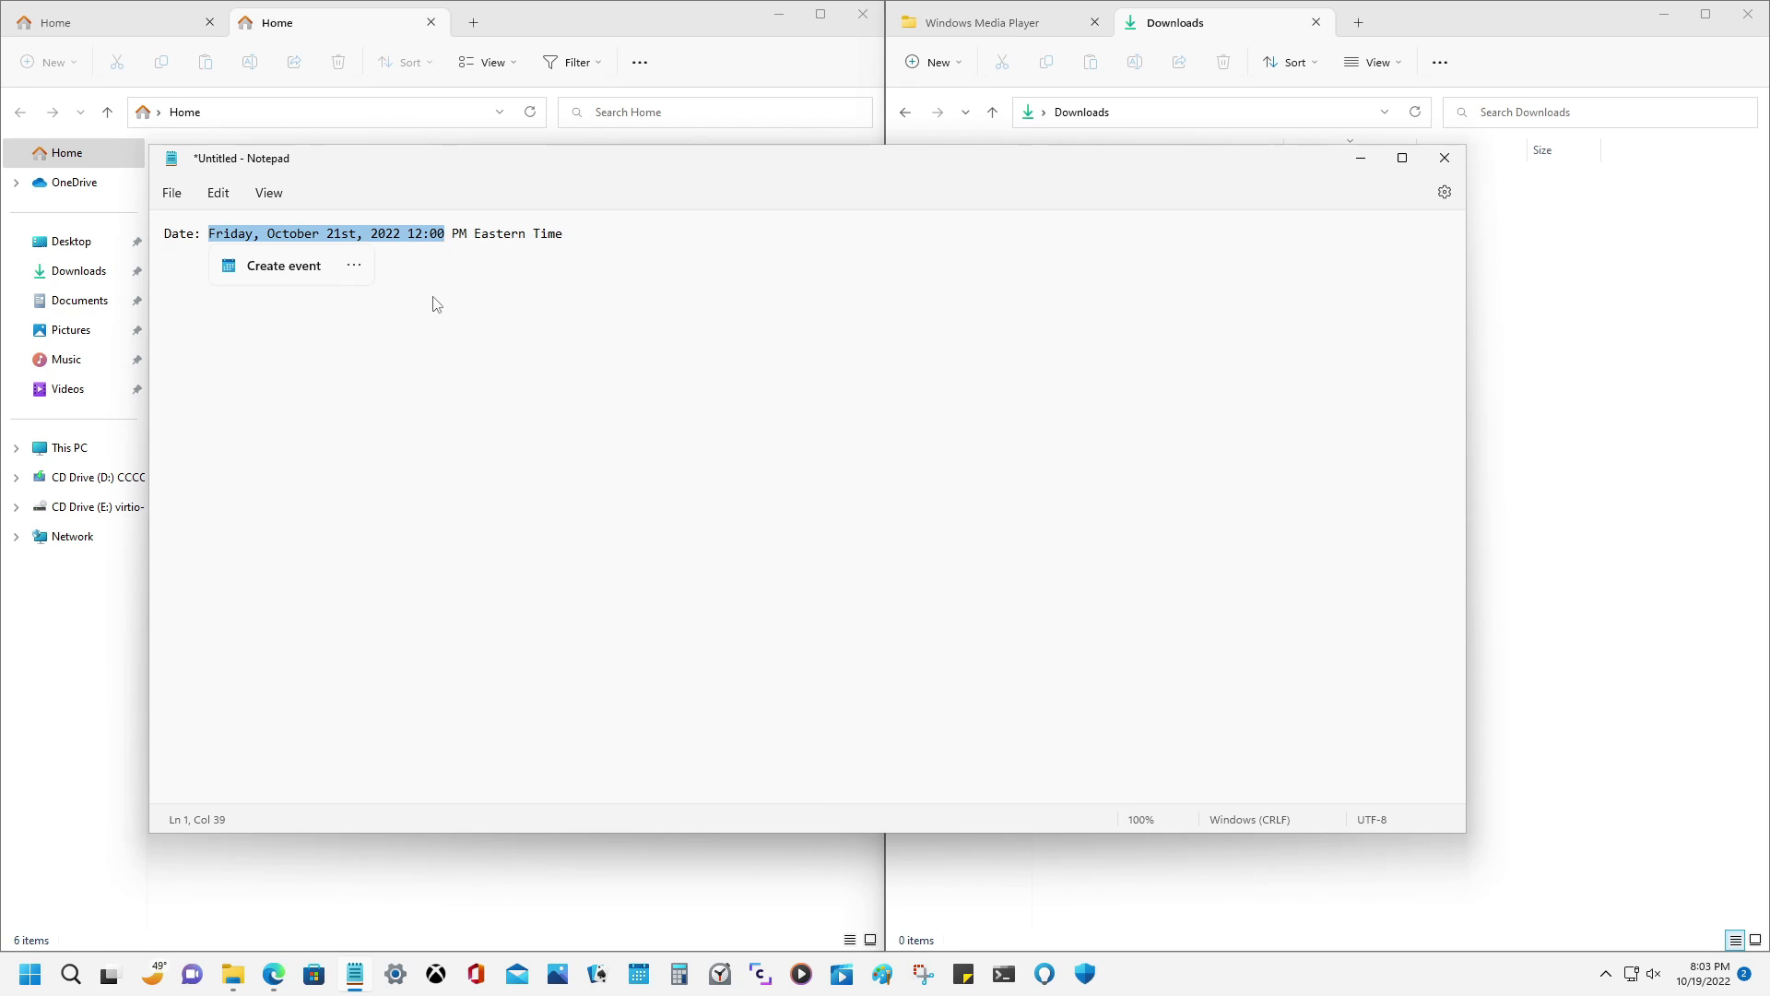
pyautogui.click(300, 269)
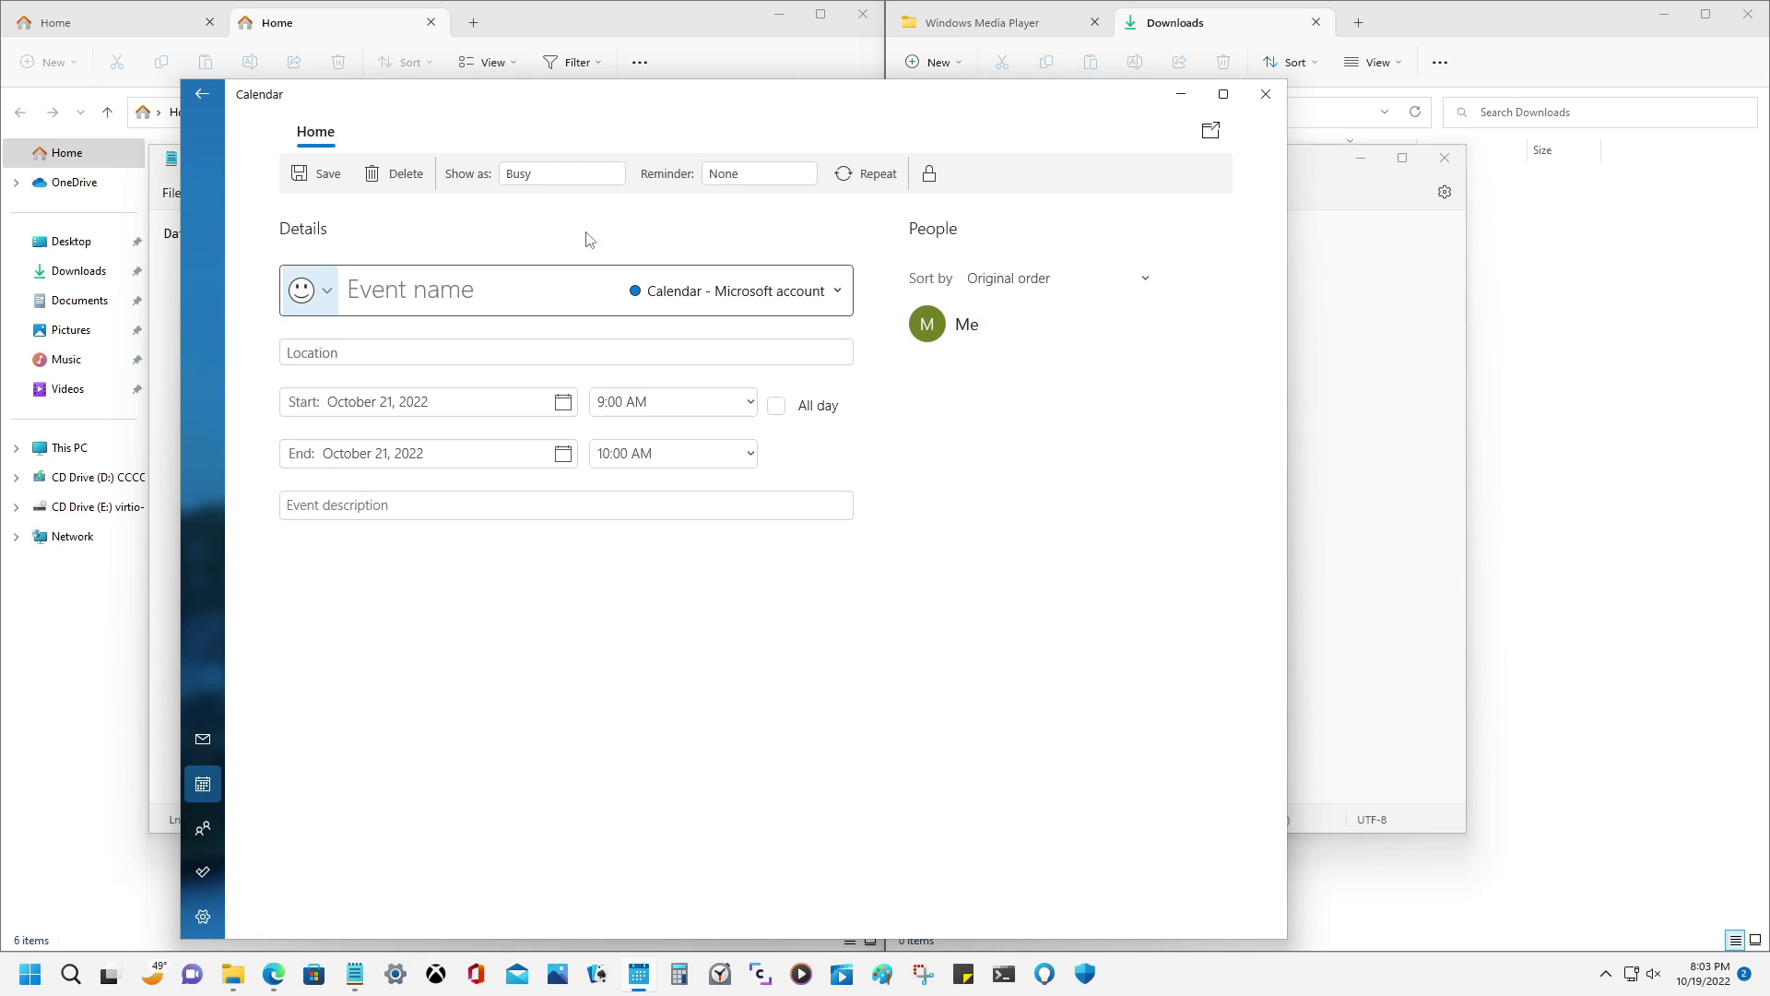
pyautogui.moveTo(594, 90); pyautogui.dragTo(792, 133)
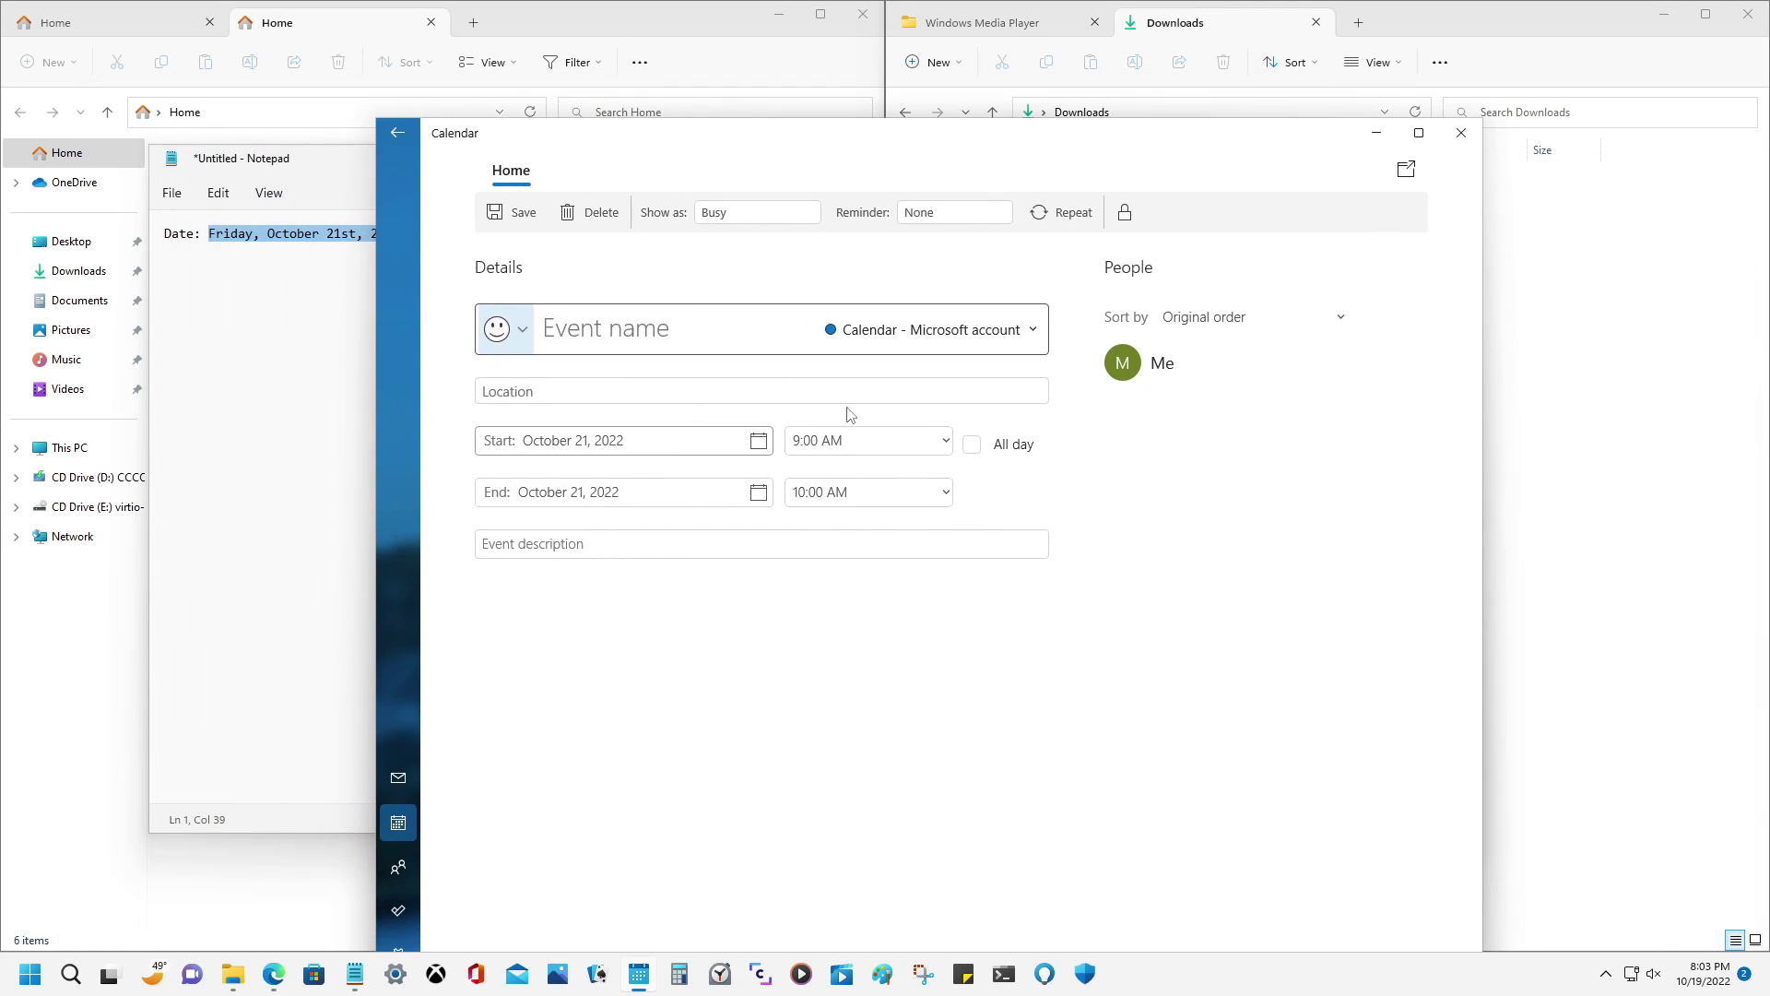
pyautogui.click(1461, 131)
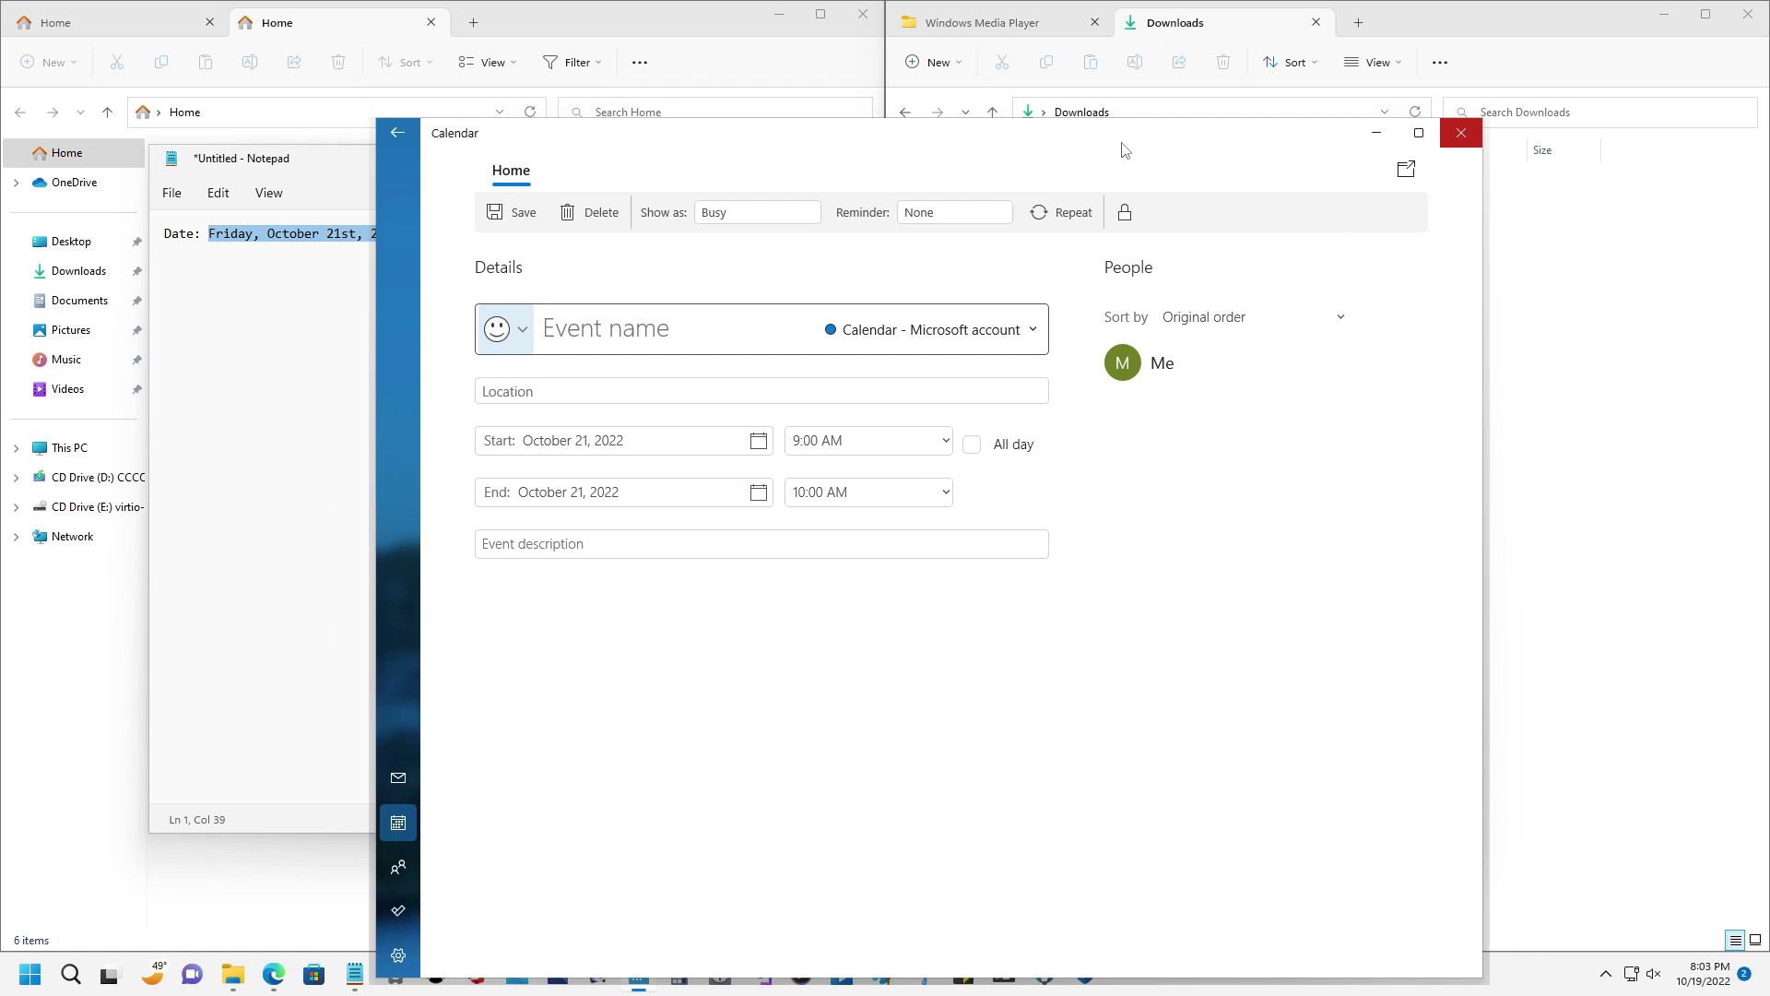
pyautogui.click(256, 234)
pyautogui.moveTo(209, 231)
pyautogui.mouseDown()
pyautogui.moveTo(467, 233)
pyautogui.moveTo(206, 238)
pyautogui.mouseUp()
pyautogui.rightClick(222, 247)
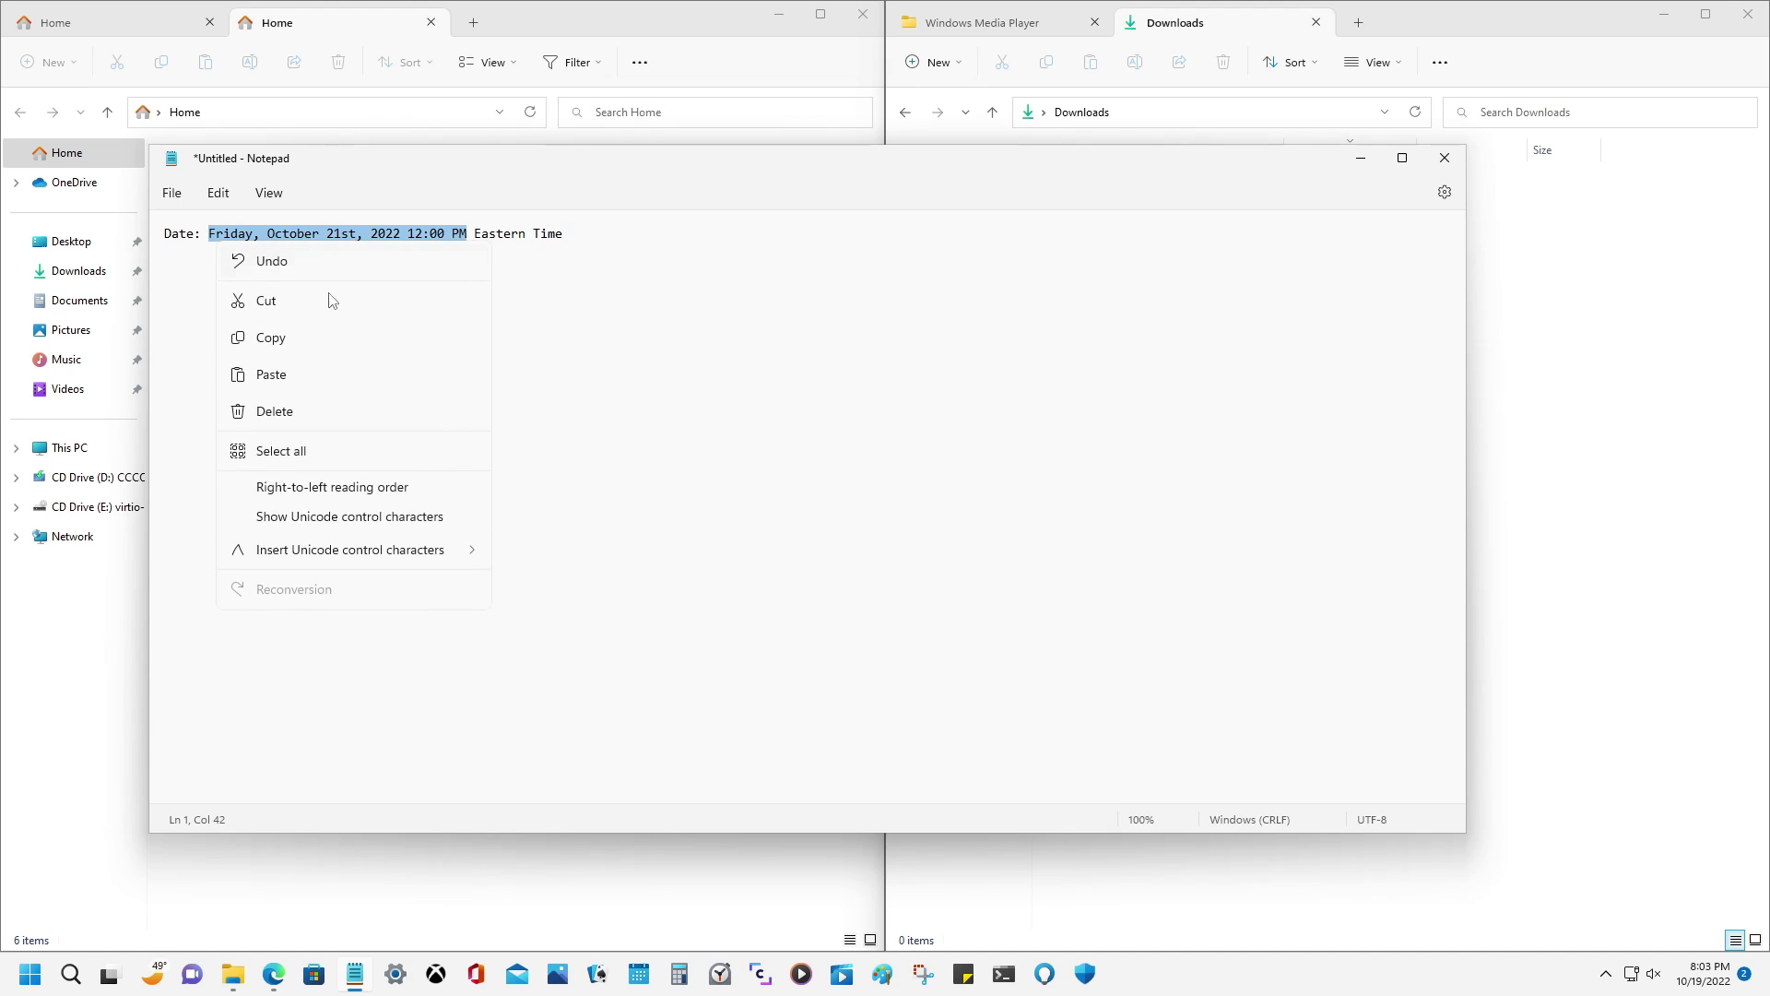
pyautogui.click(333, 338)
pyautogui.click(273, 265)
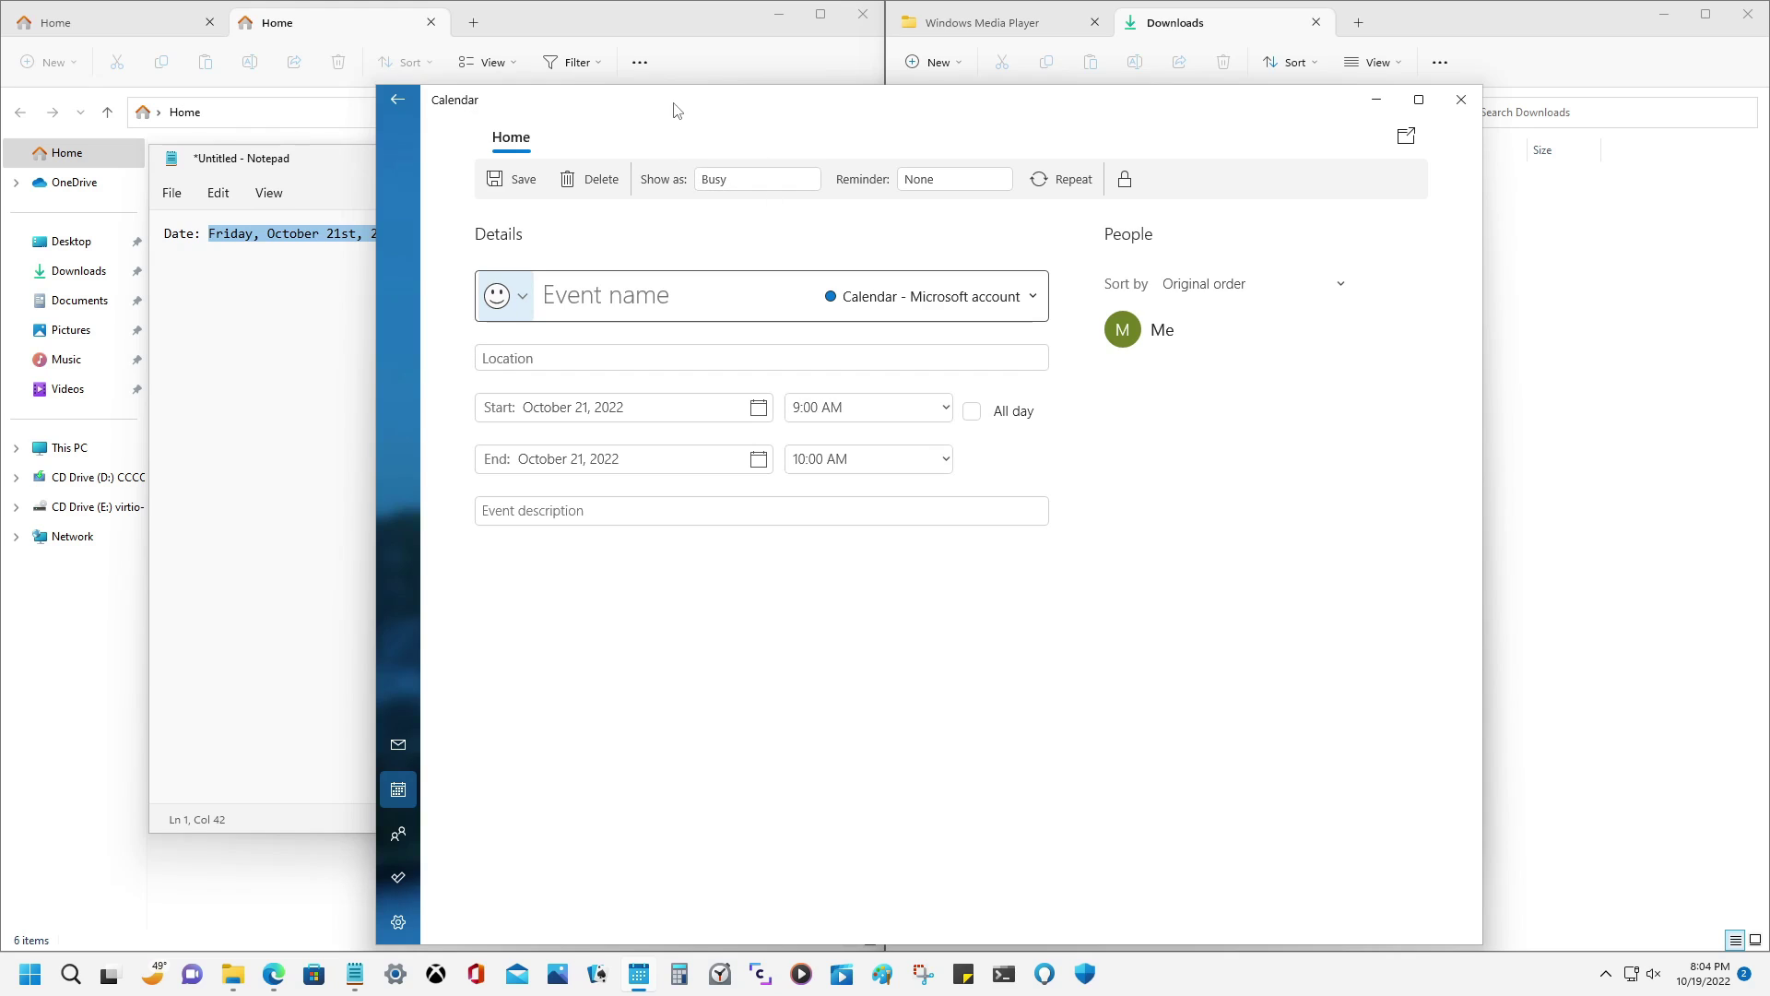
pyautogui.moveTo(678, 101); pyautogui.dragTo(965, 23)
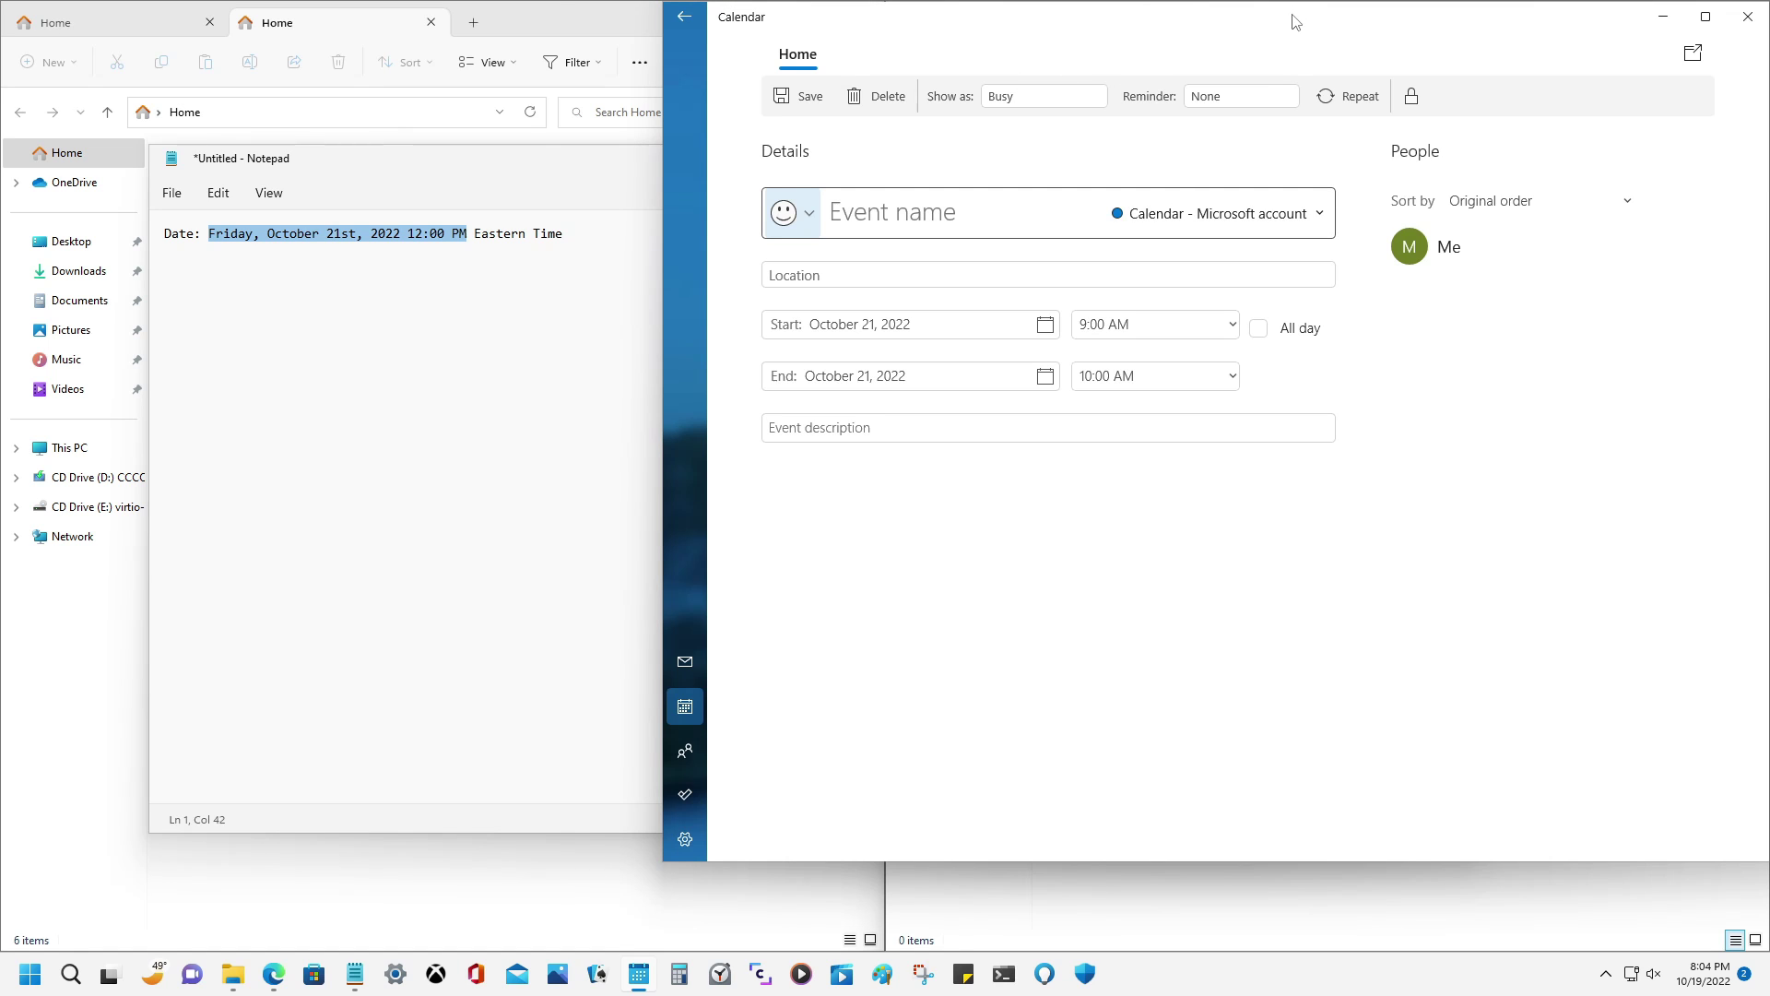
pyautogui.moveTo(1295, 20); pyautogui.dragTo(1115, 177)
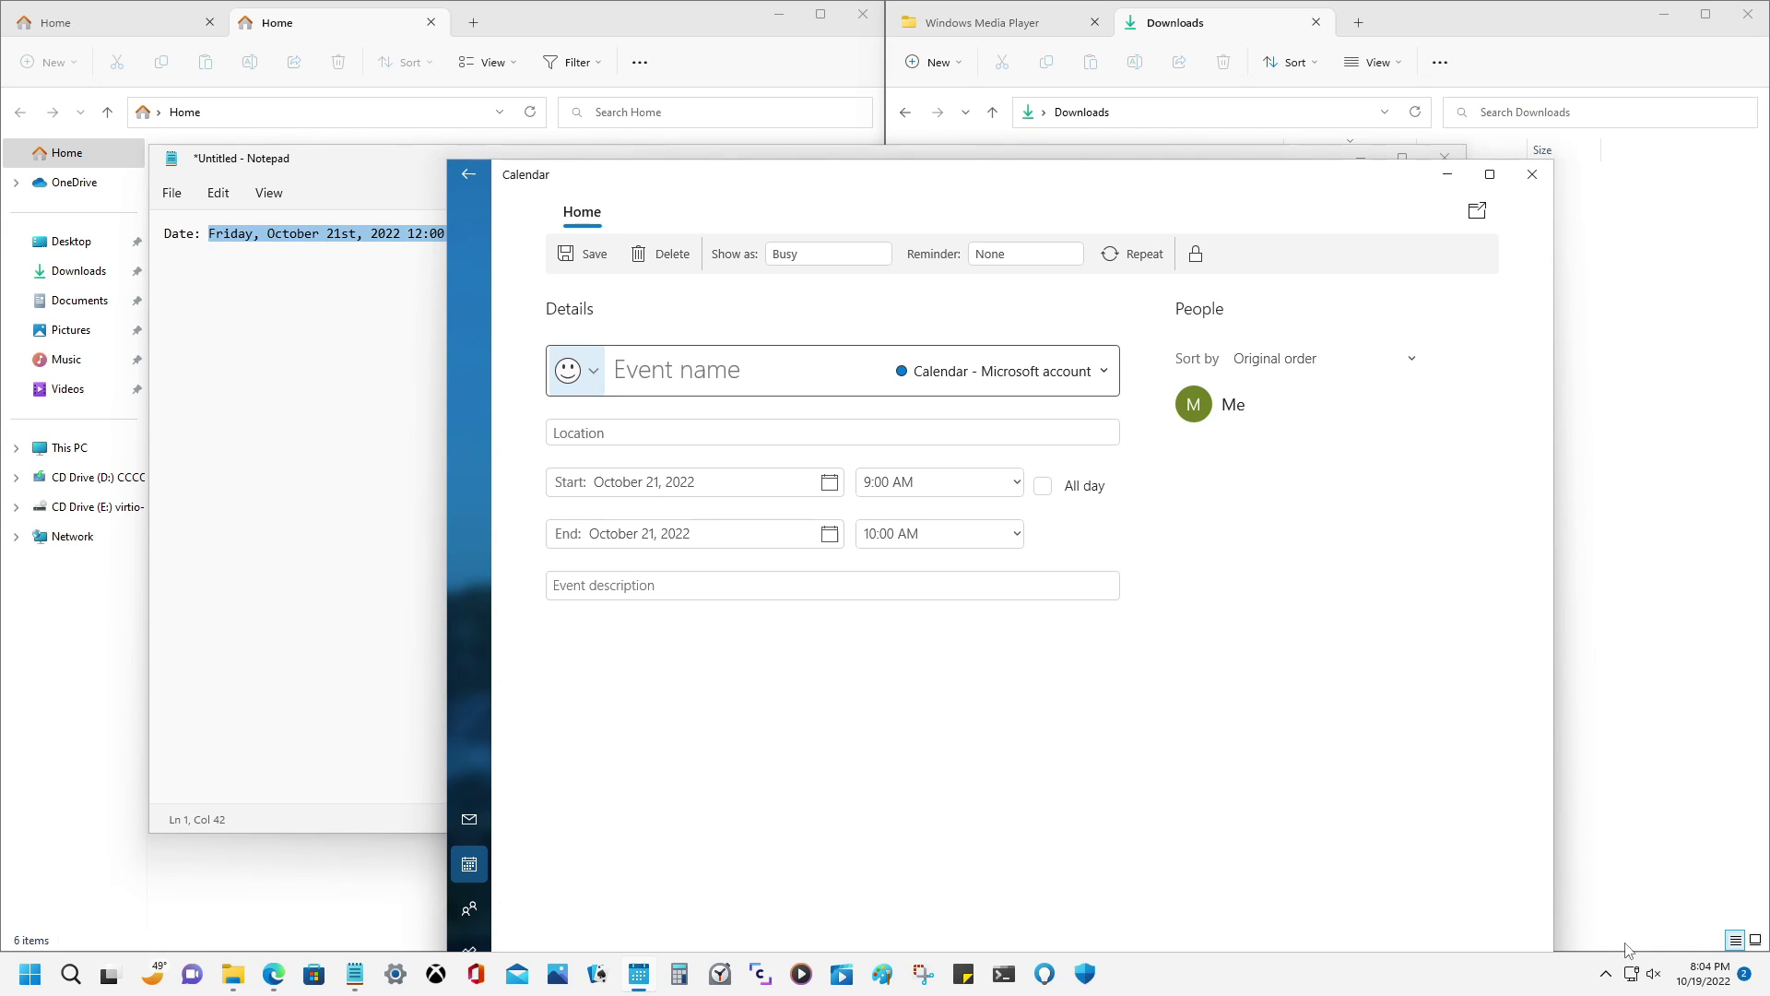
pyautogui.click(1532, 176)
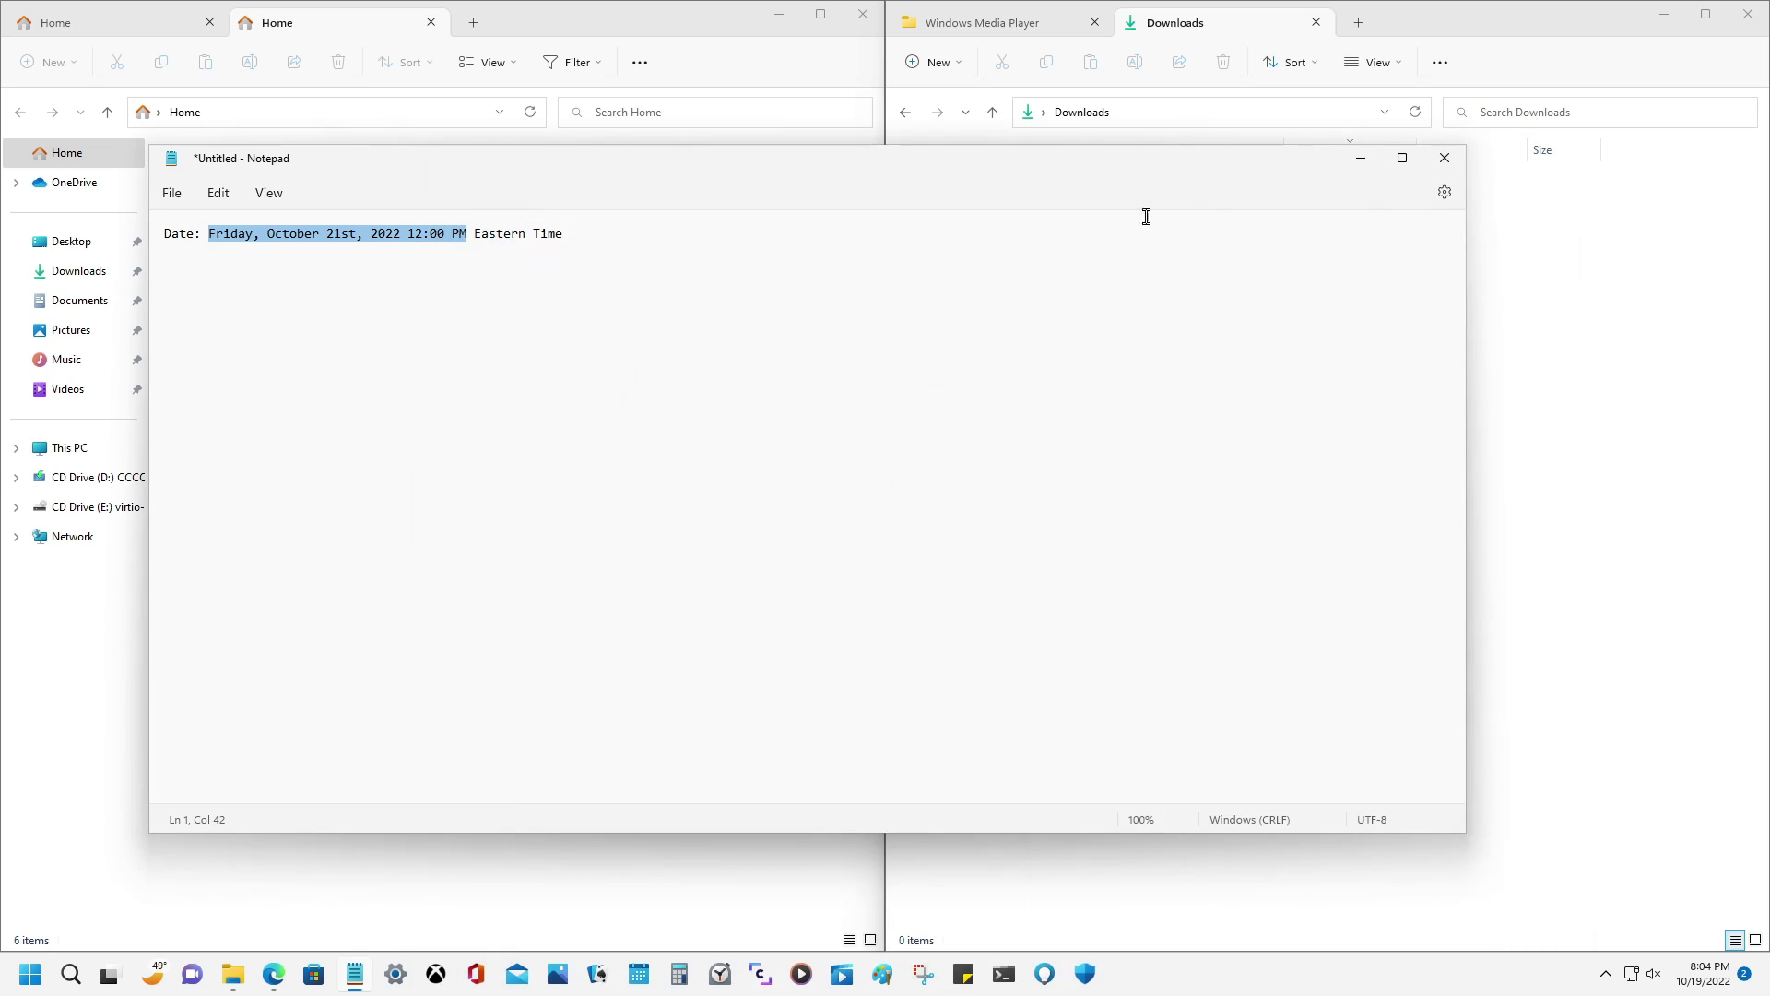
# Move Notepad up-left over the left Explorer window, narrow it, then peek at the hidden taskbar icons
pyautogui.moveTo(342, 158); pyautogui.dragTo(441, 137)
pyautogui.moveTo(1568, 263); pyautogui.dragTo(727, 542)
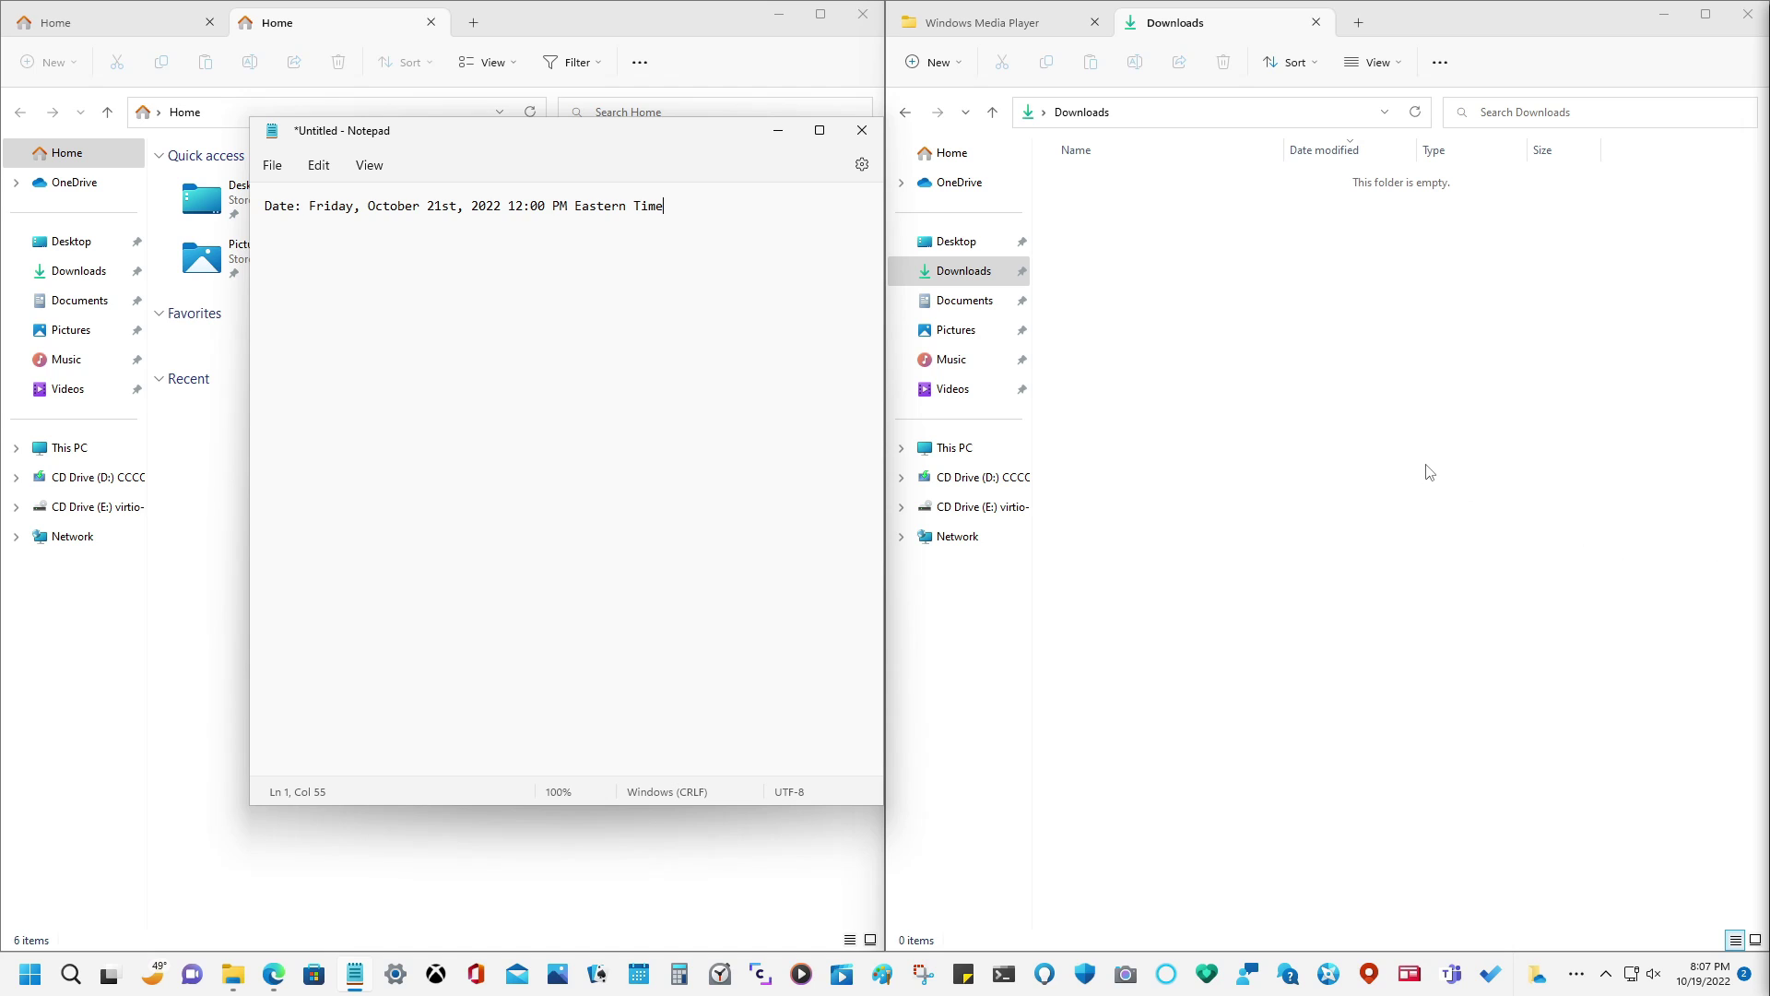
pyautogui.click(1571, 977)
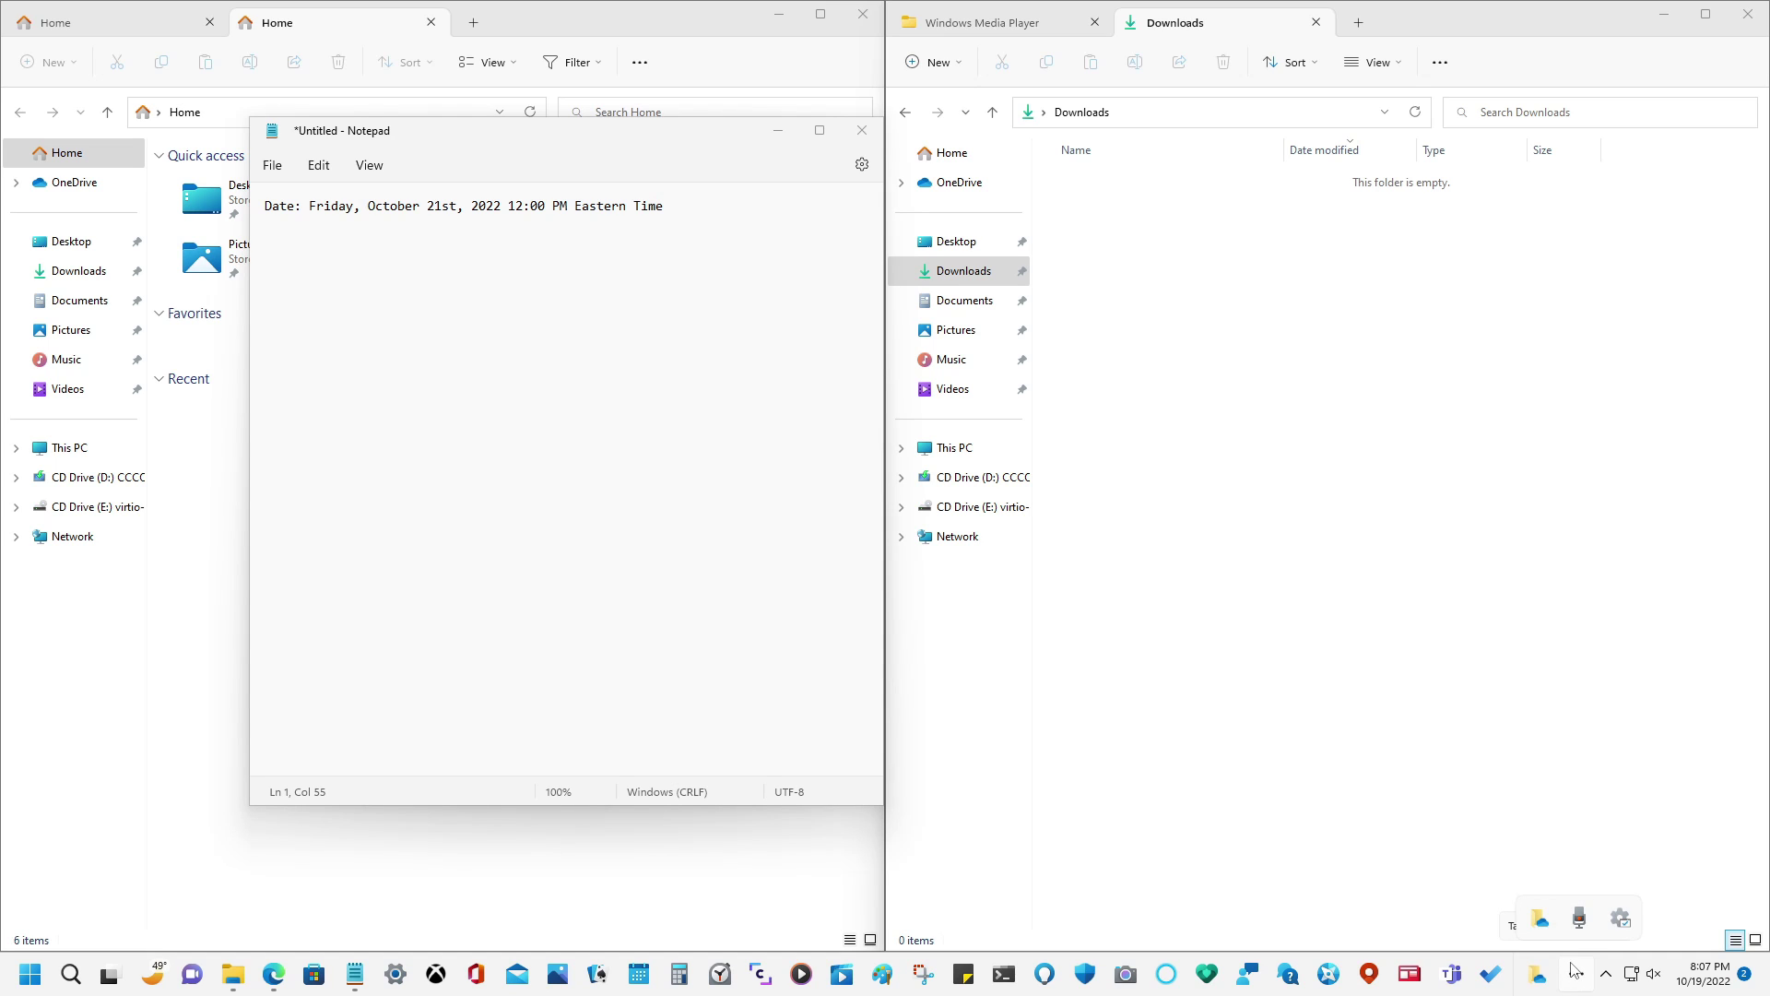
pyautogui.click(1575, 970)
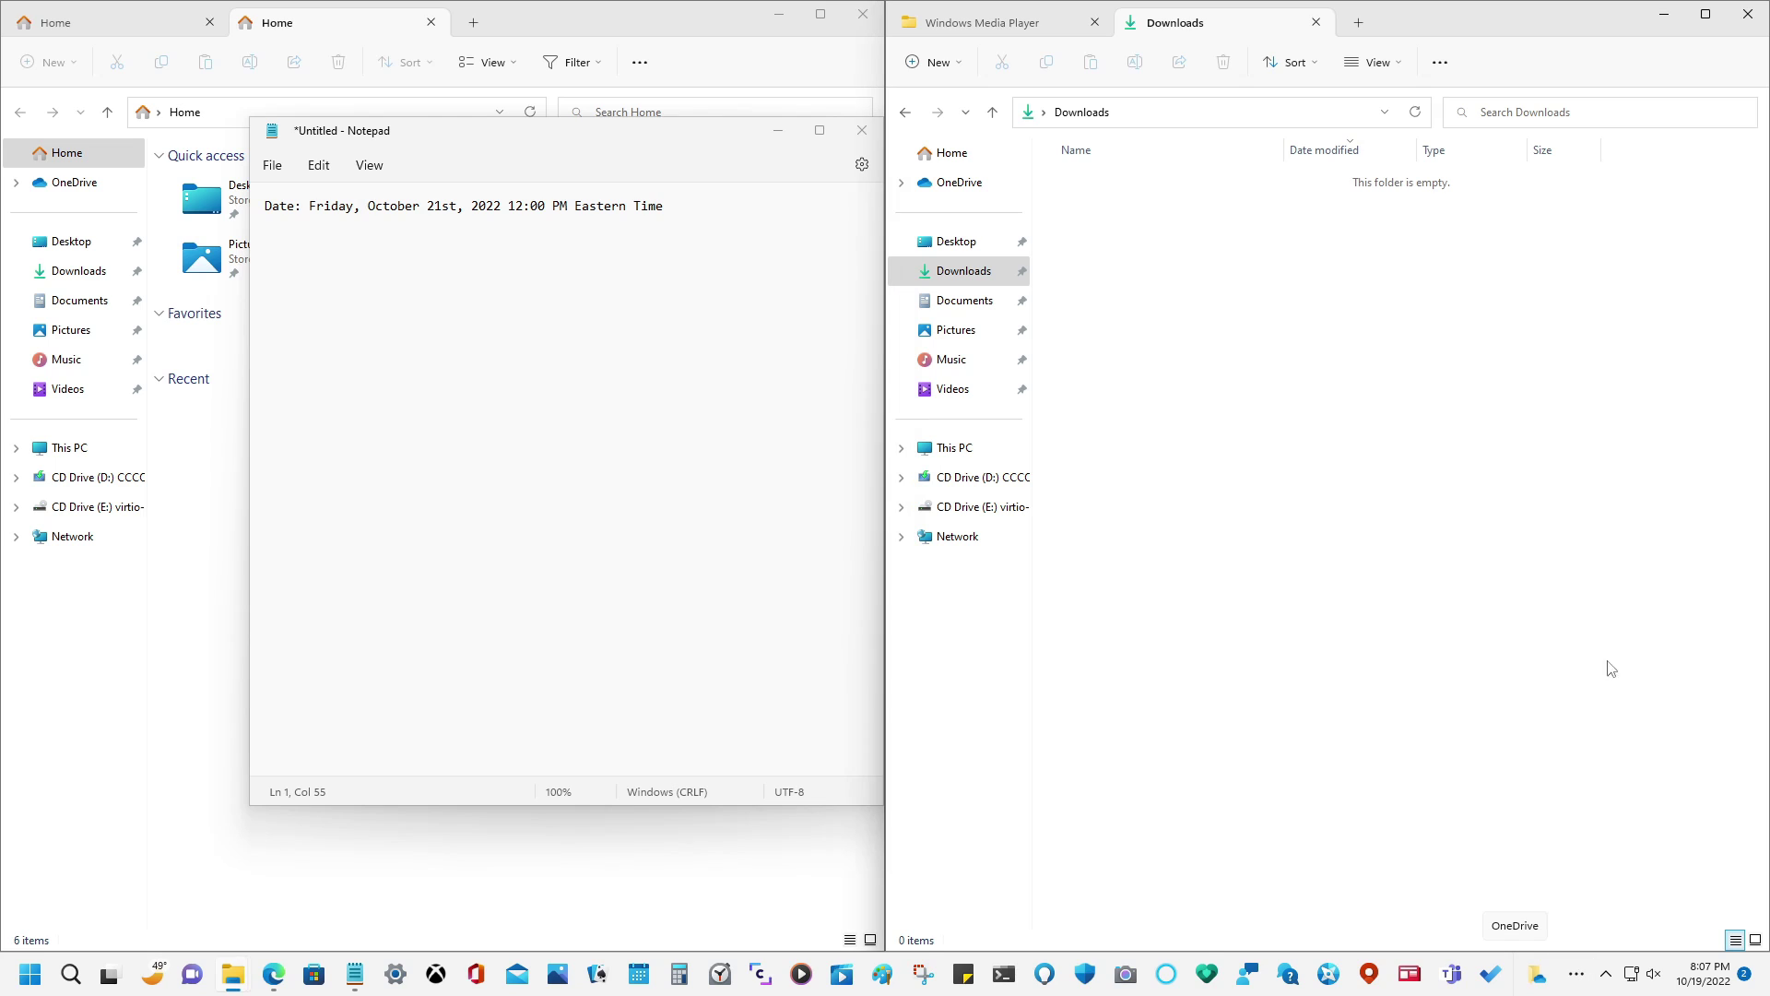
# Check the taskbar's Taskbar settings menu, return to Downloads, then launch Task Manager with Ctrl+Shift+Esc
pyautogui.rightClick(1521, 974)
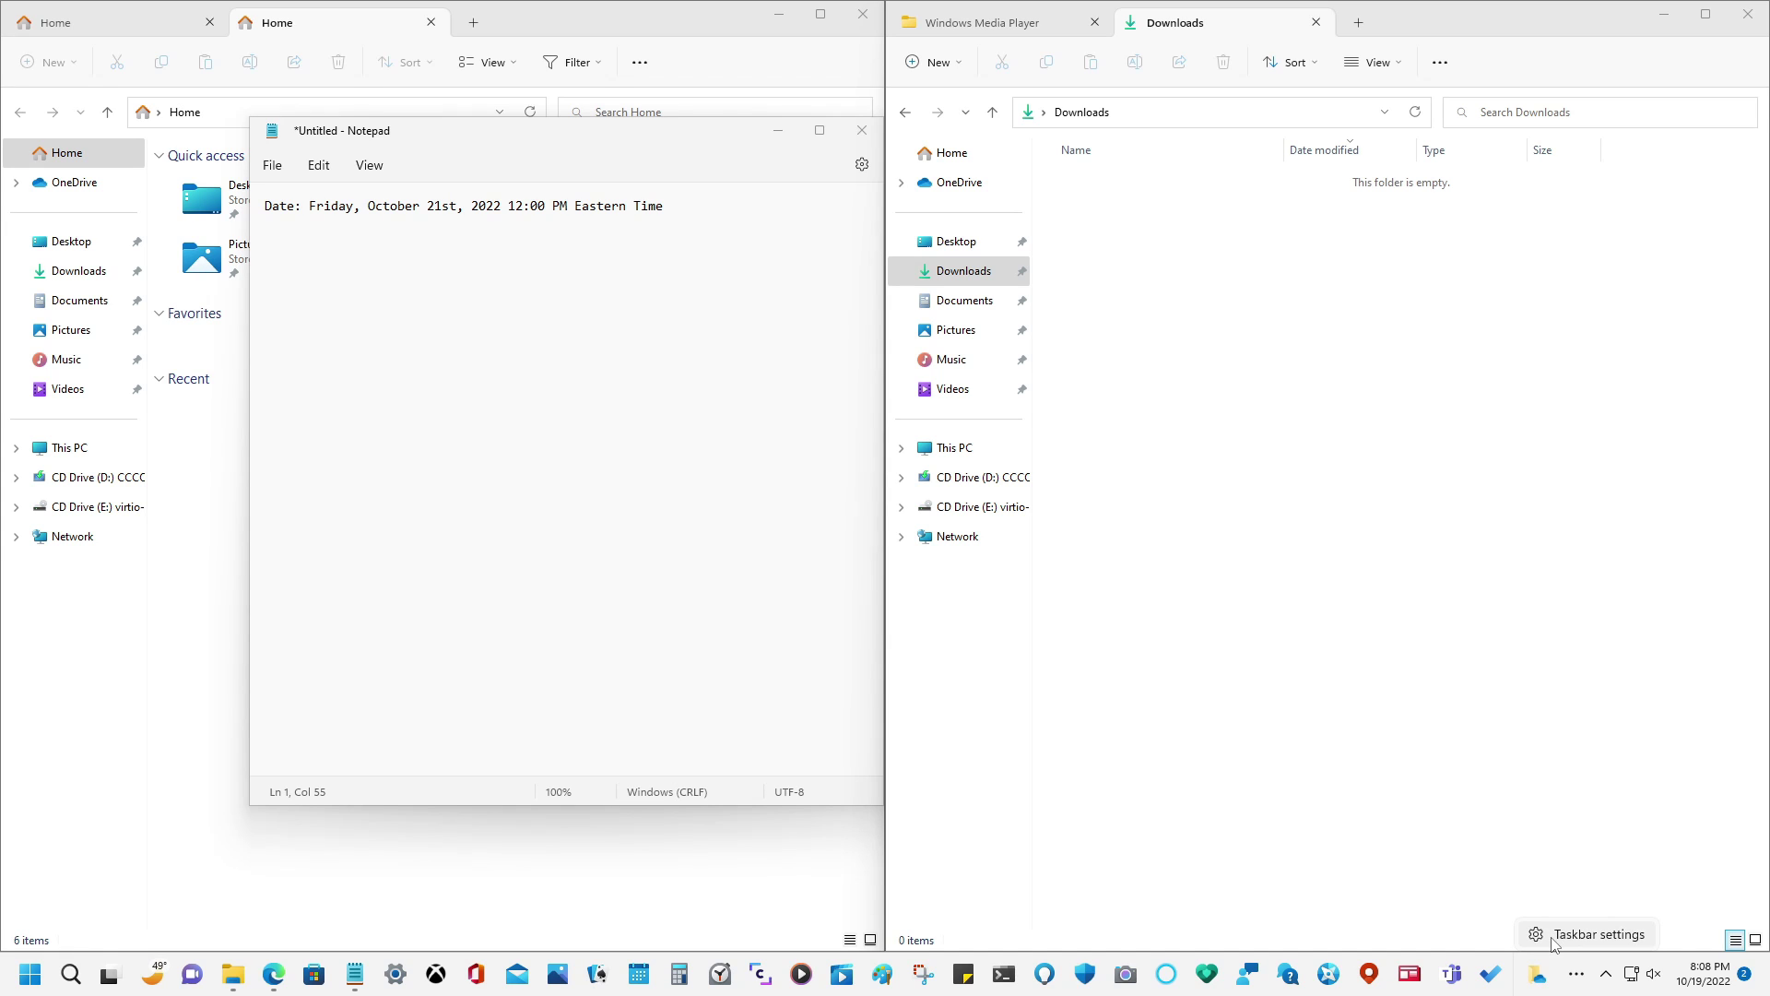
pyautogui.click(1431, 677)
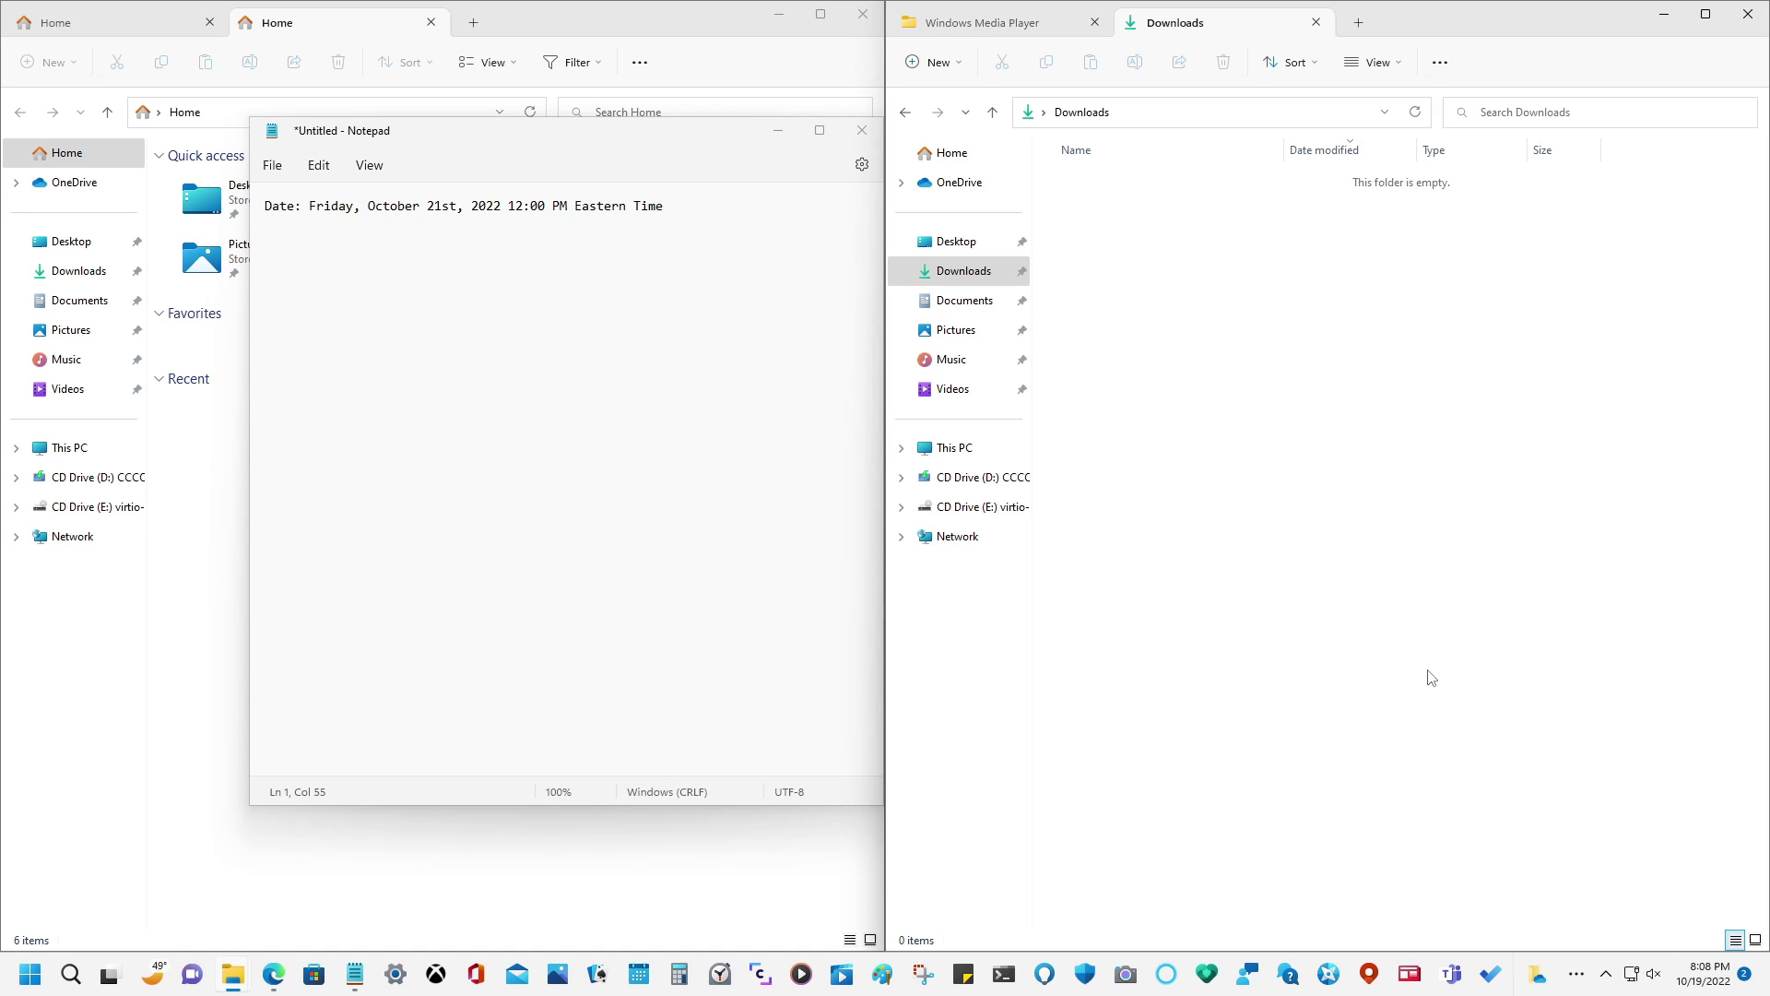
pyautogui.hotkey('ctrl', 'shift', 'Escape')
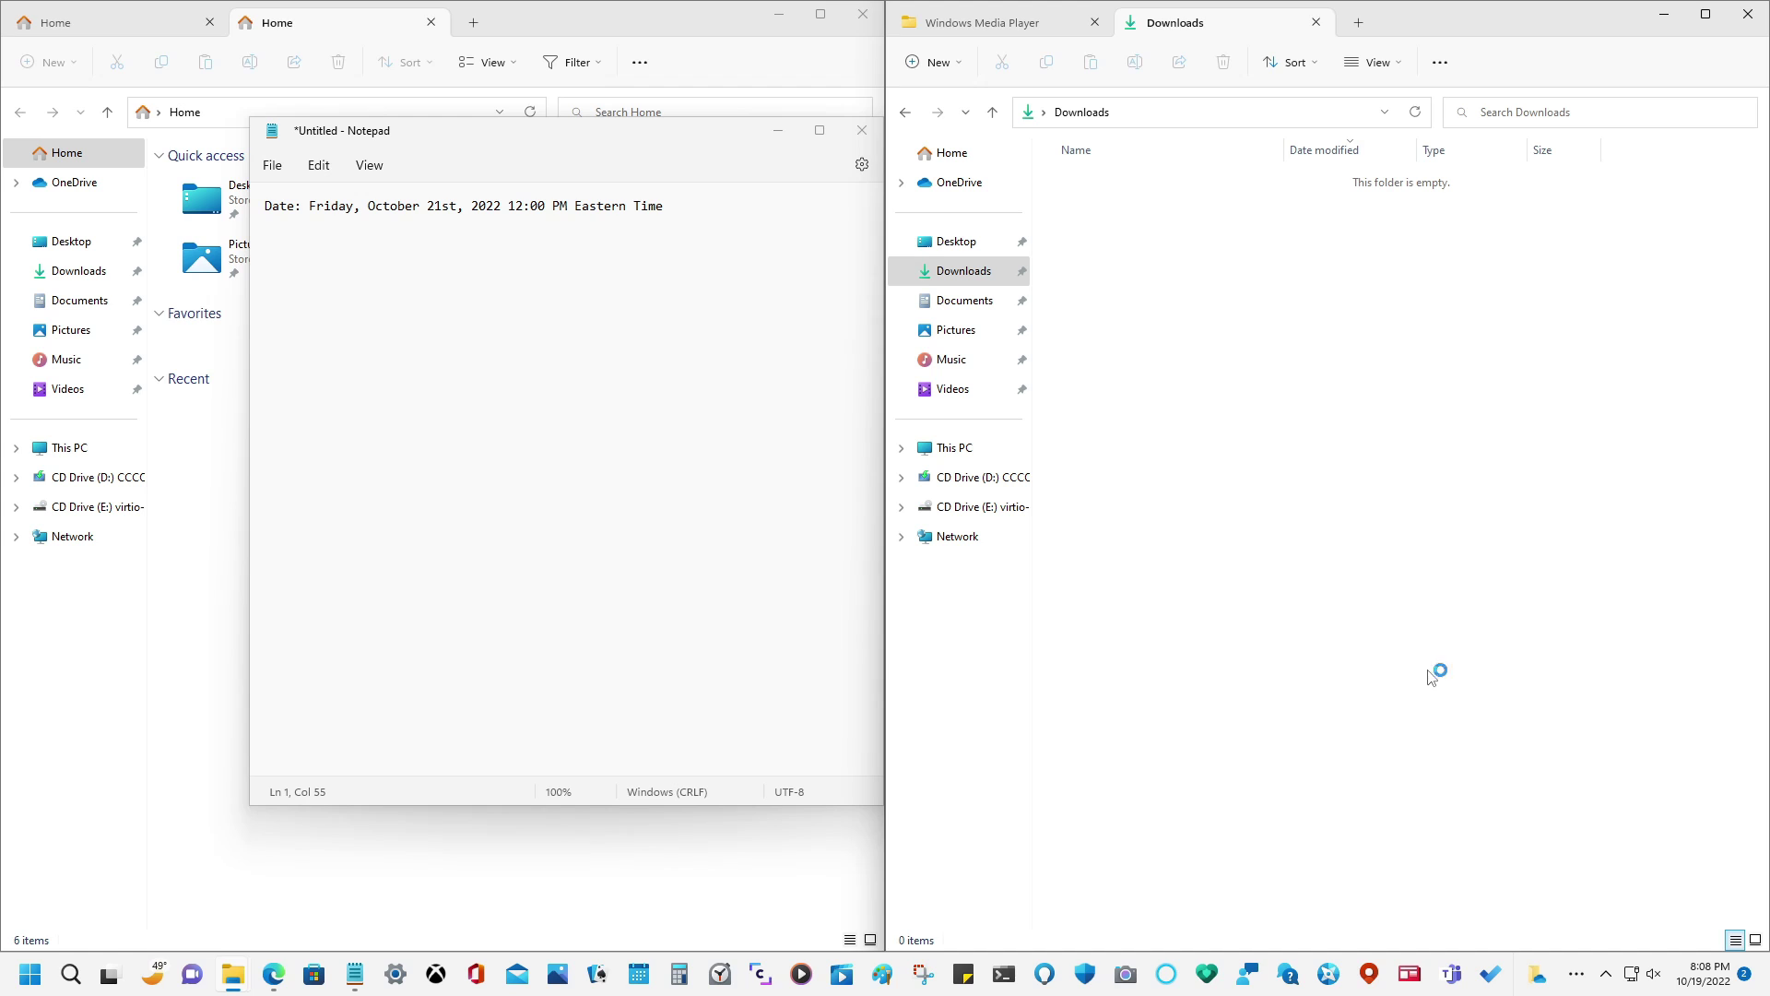